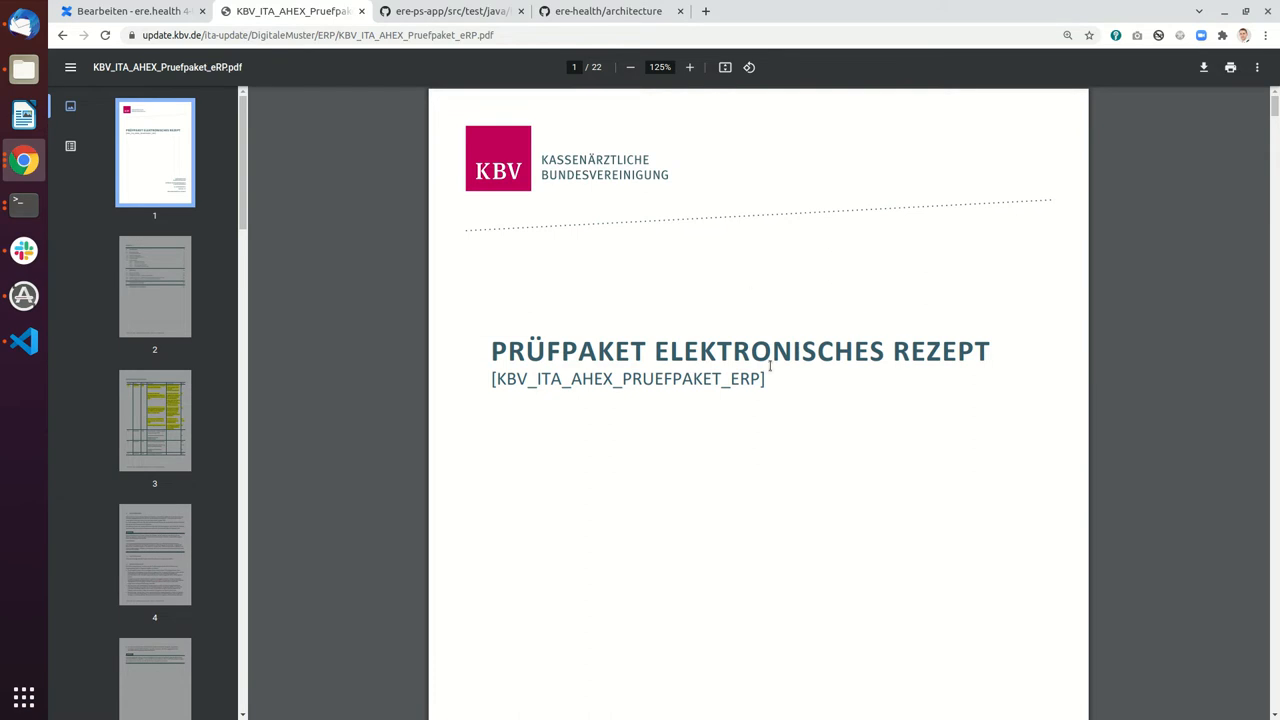
pyautogui.scroll(-2, 770, 366)
pyautogui.scroll(-3, 771, 363)
pyautogui.scroll(-5, 760, 309)
pyautogui.scroll(-1, 757, 306)
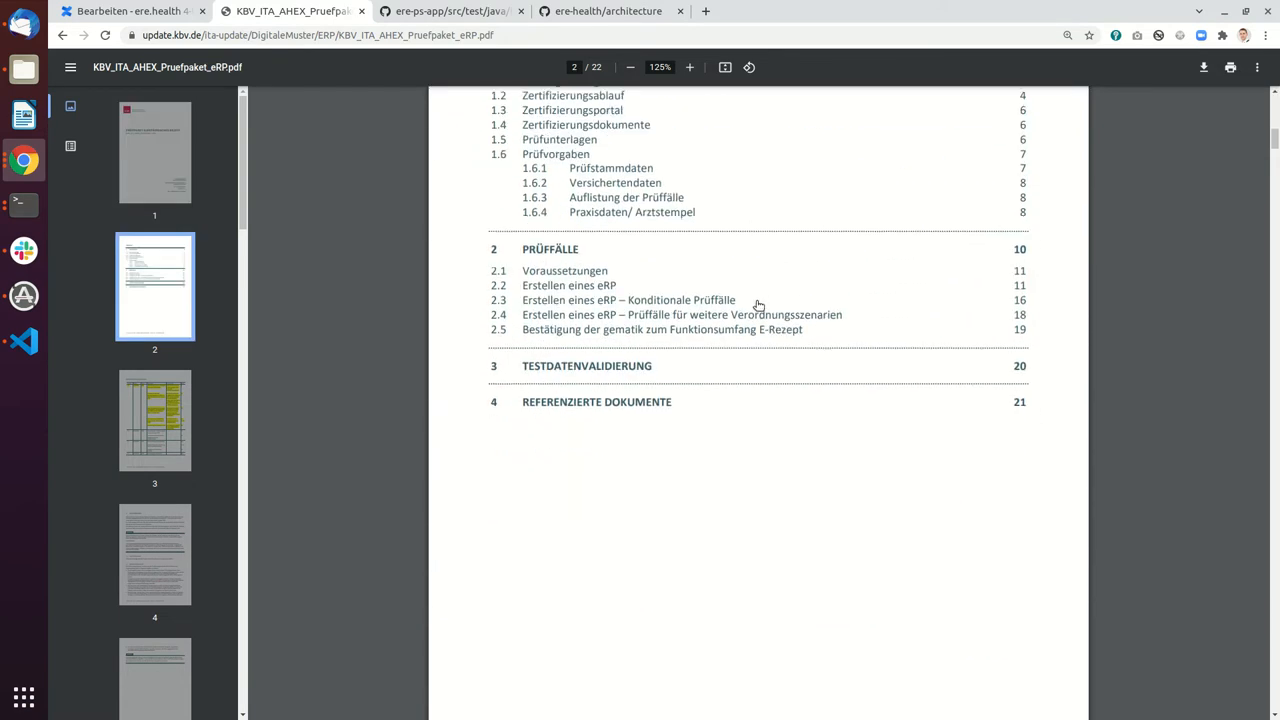
pyautogui.scroll(-4, 757, 305)
pyautogui.scroll(-3, 746, 274)
pyautogui.scroll(-2, 746, 274)
pyautogui.scroll(-4, 746, 274)
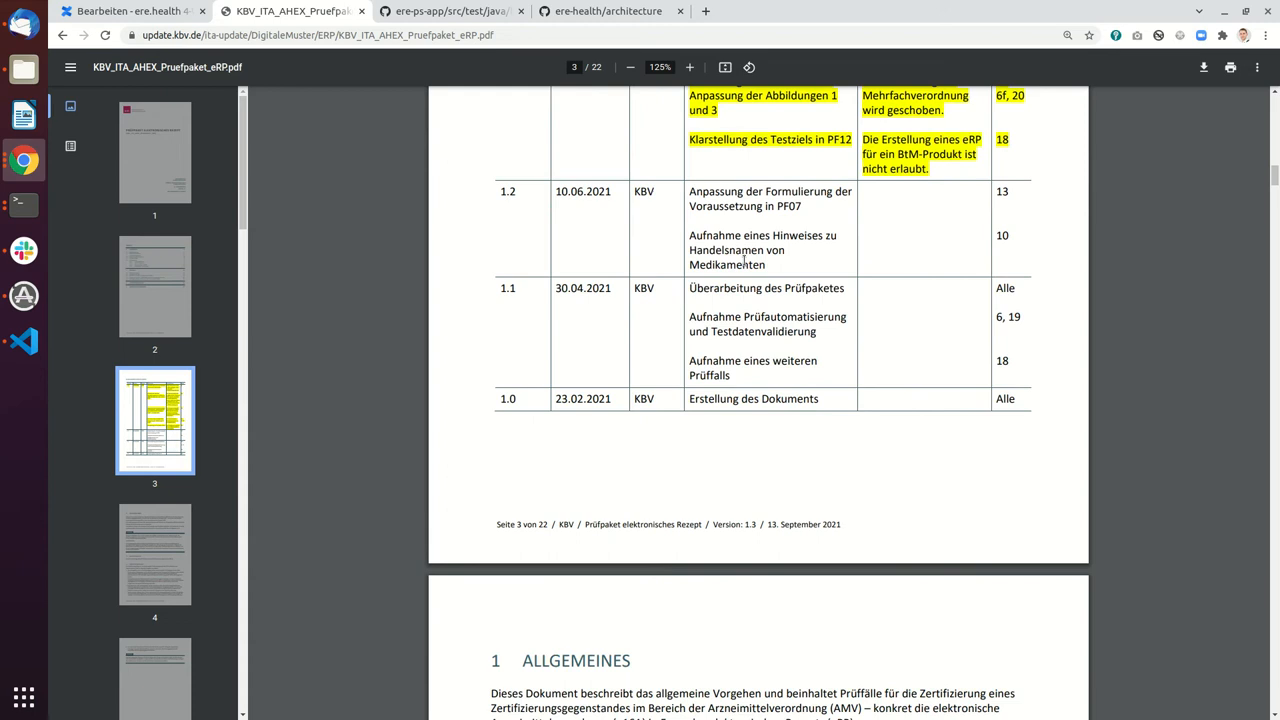
pyautogui.scroll(-2, 744, 260)
pyautogui.scroll(-5, 740, 245)
pyautogui.scroll(-3, 735, 225)
pyautogui.scroll(-3, 730, 207)
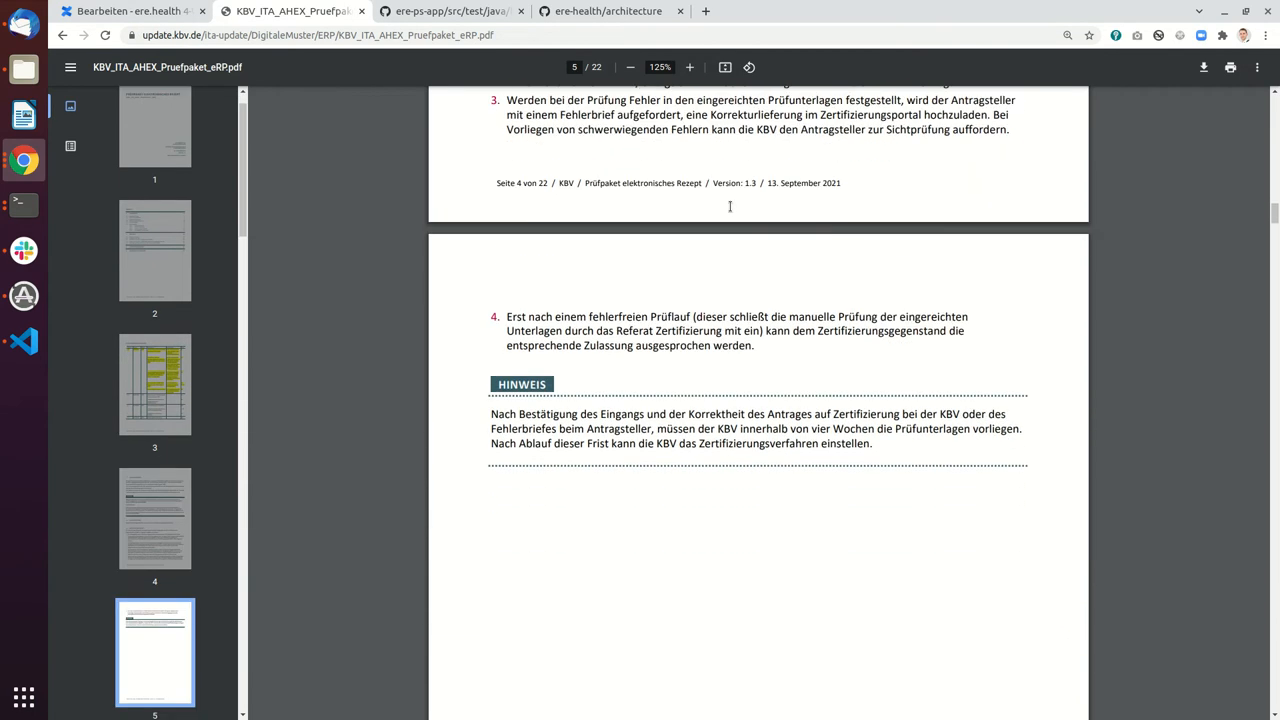
pyautogui.scroll(-3, 730, 207)
pyautogui.scroll(-3, 731, 206)
pyautogui.scroll(-4, 731, 203)
pyautogui.scroll(-3, 733, 198)
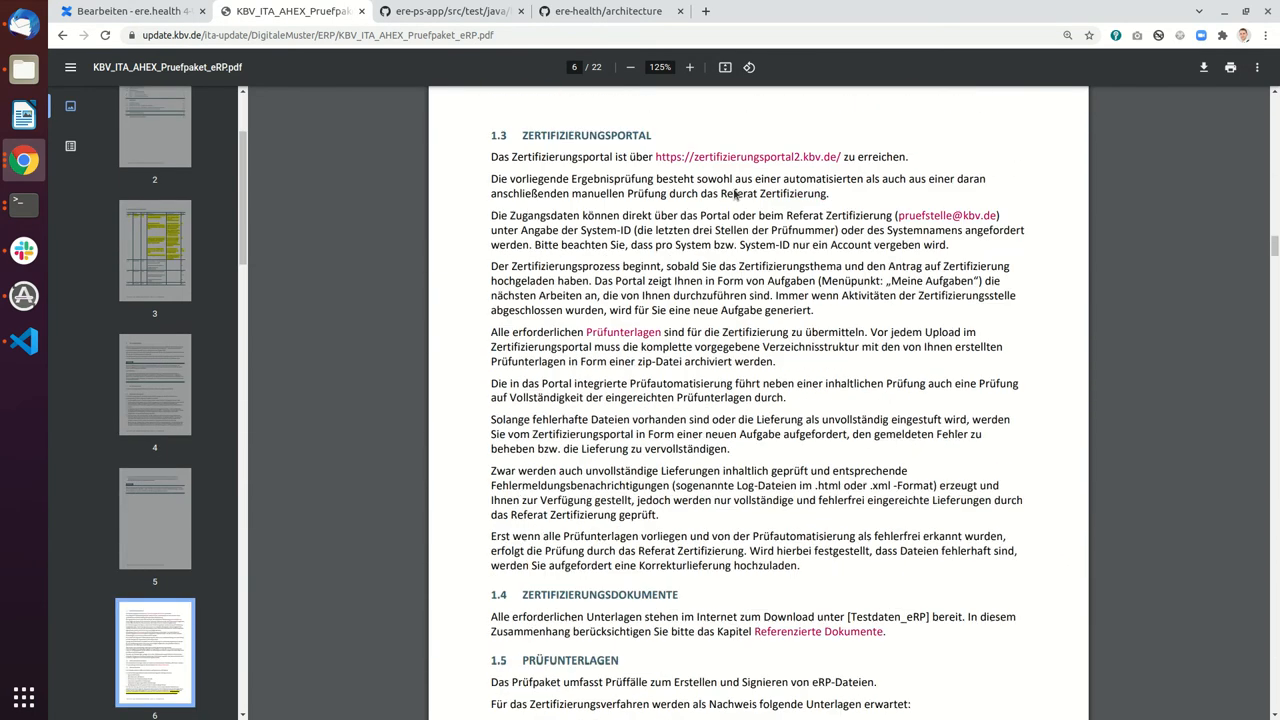
pyautogui.scroll(-3, 735, 194)
pyautogui.scroll(-2, 735, 195)
pyautogui.scroll(-2, 735, 196)
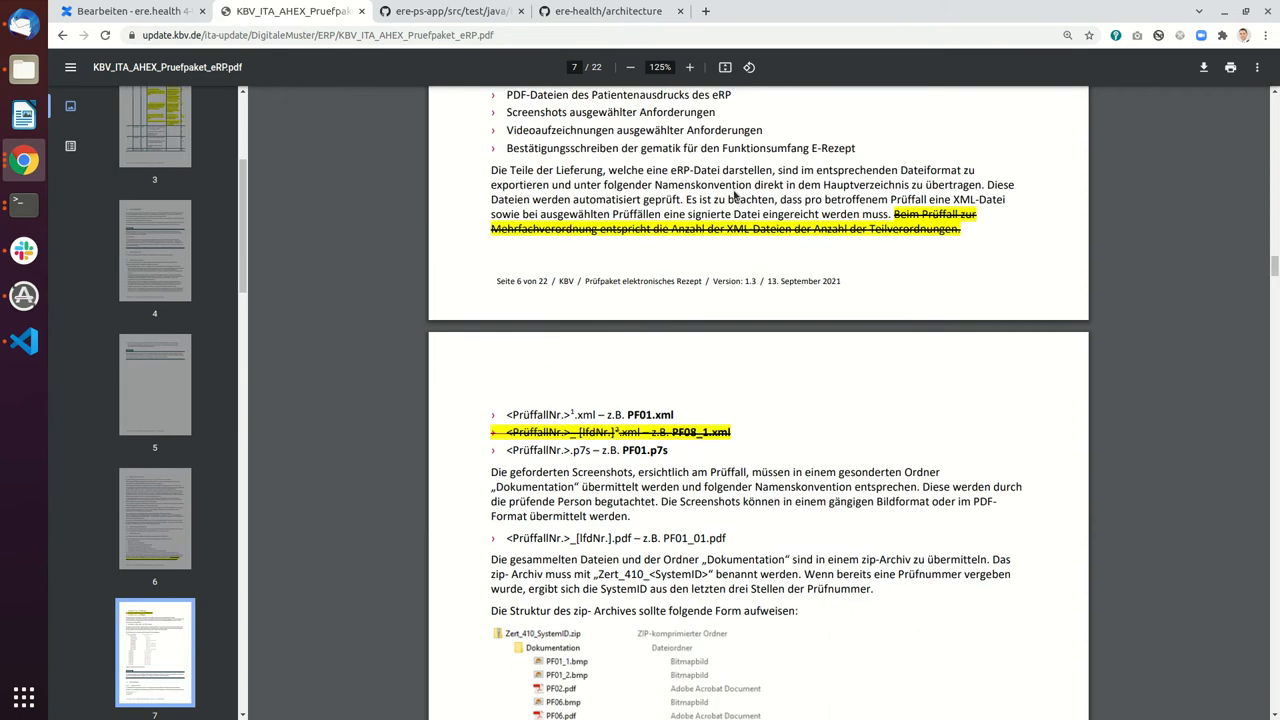
pyautogui.scroll(-3, 735, 196)
pyautogui.scroll(-2, 735, 196)
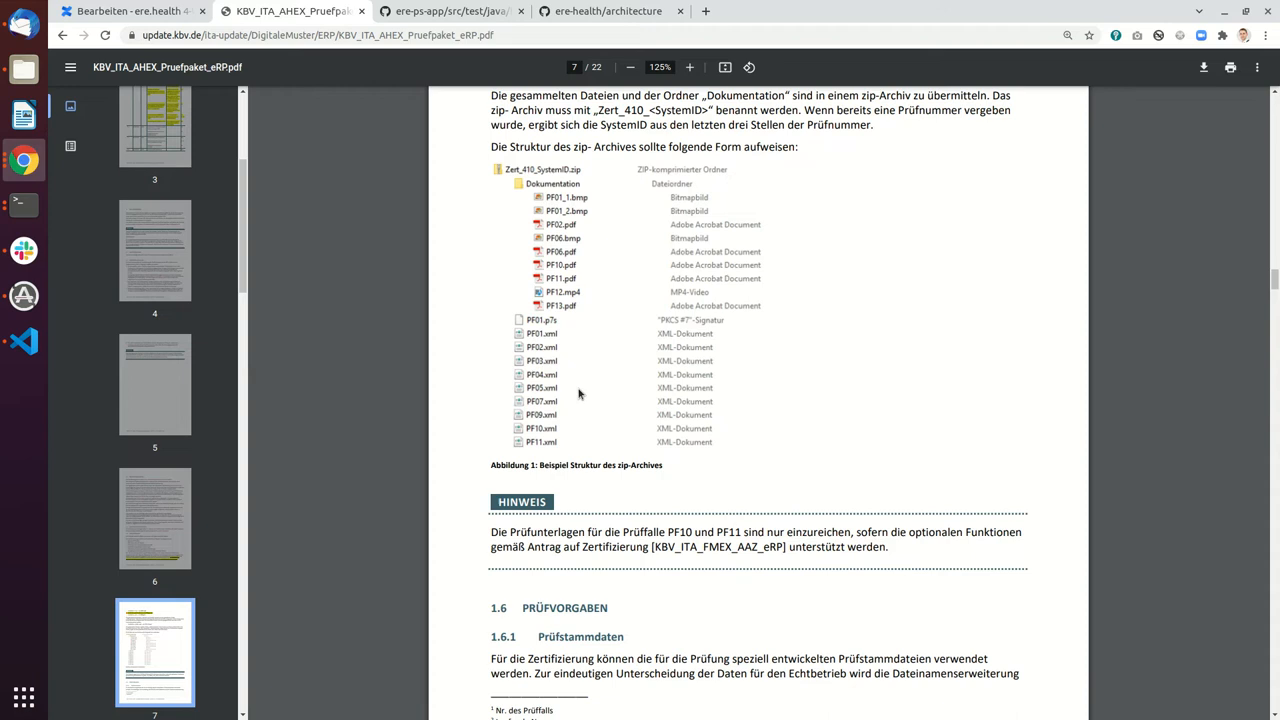
pyautogui.scroll(-5, 595, 350)
pyautogui.scroll(-4, 640, 330)
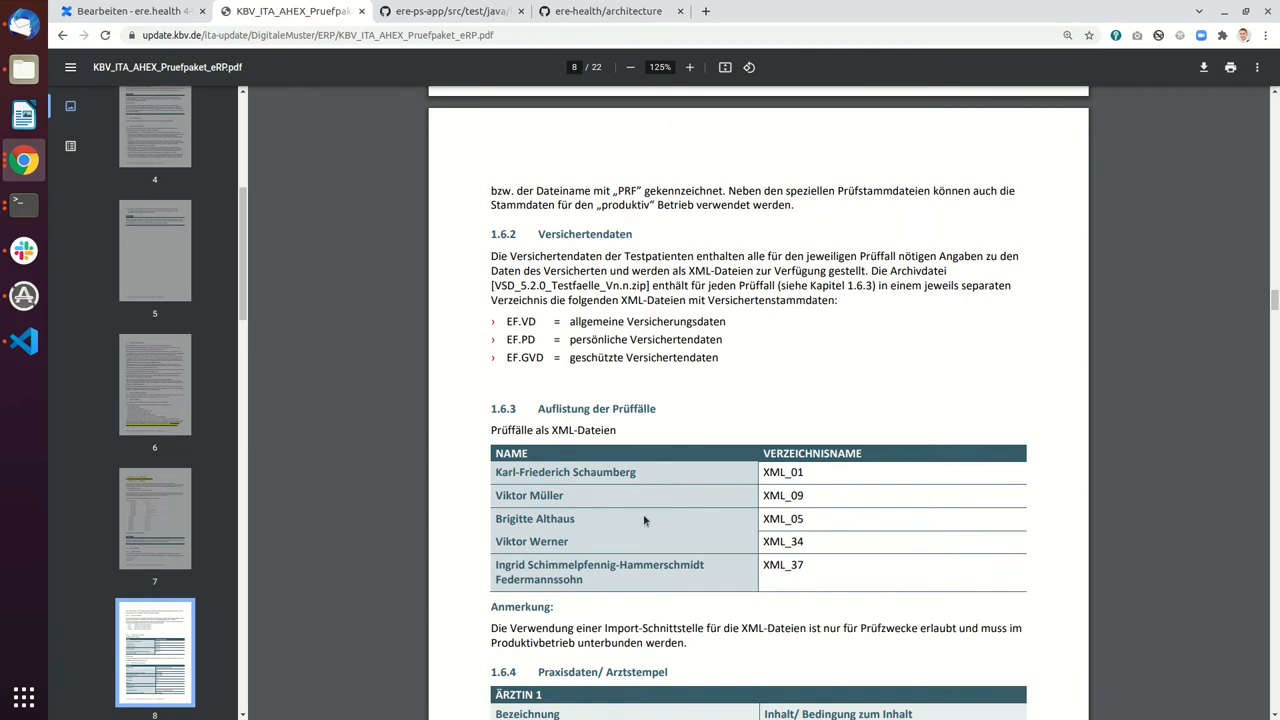
pyautogui.scroll(-3, 650, 520)
pyautogui.scroll(-1, 631, 515)
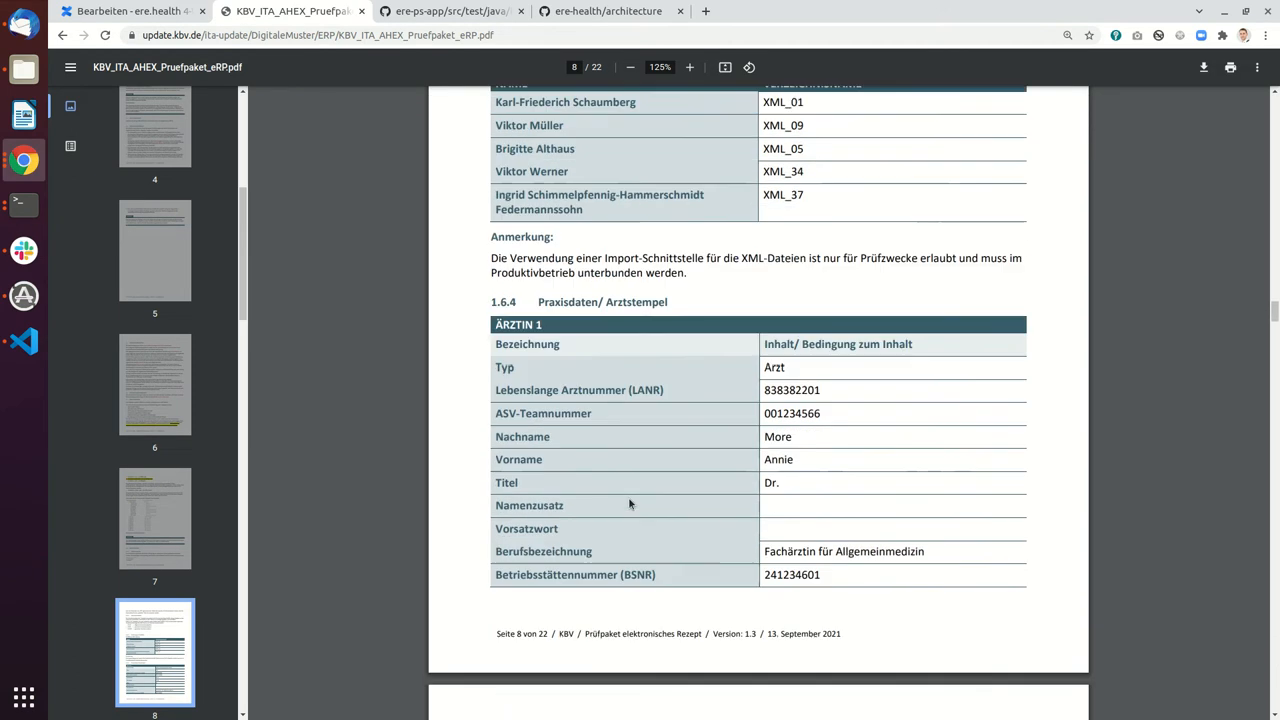
pyautogui.scroll(-2, 640, 450)
pyautogui.scroll(-3, 649, 400)
pyautogui.scroll(-3, 645, 385)
pyautogui.scroll(-1, 644, 370)
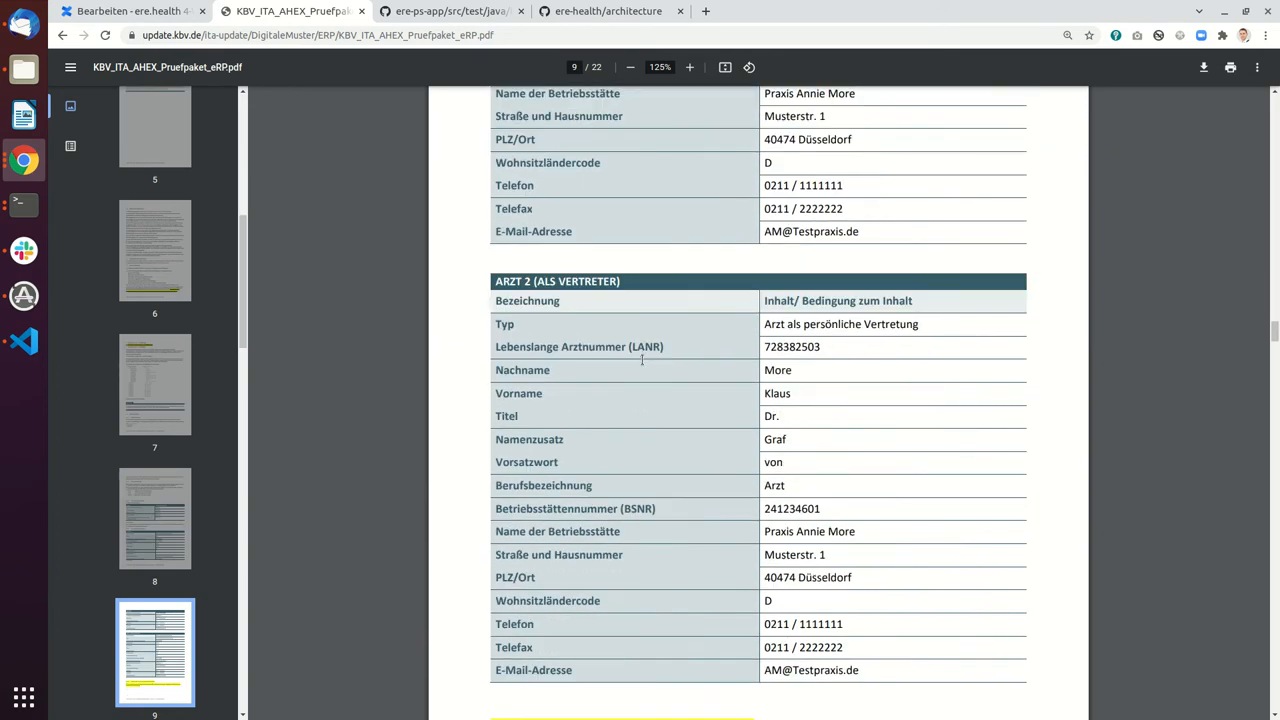
pyautogui.scroll(-1, 643, 358)
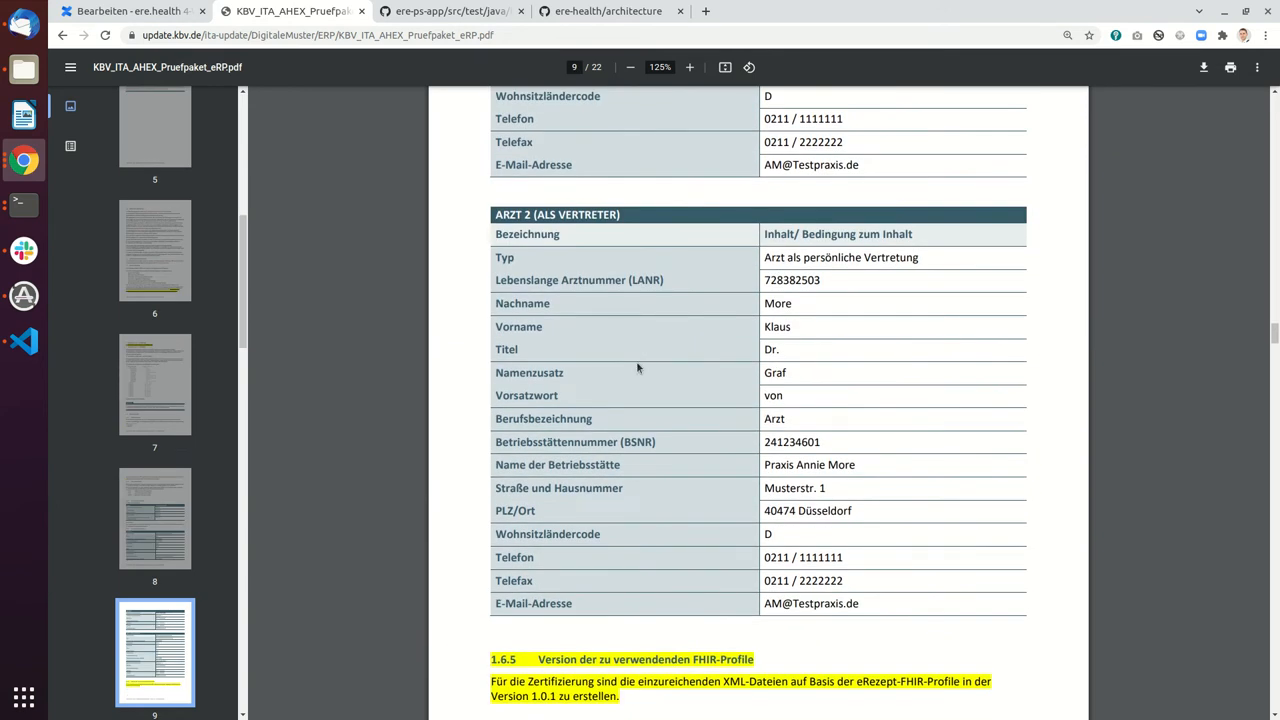
pyautogui.click(470, 12)
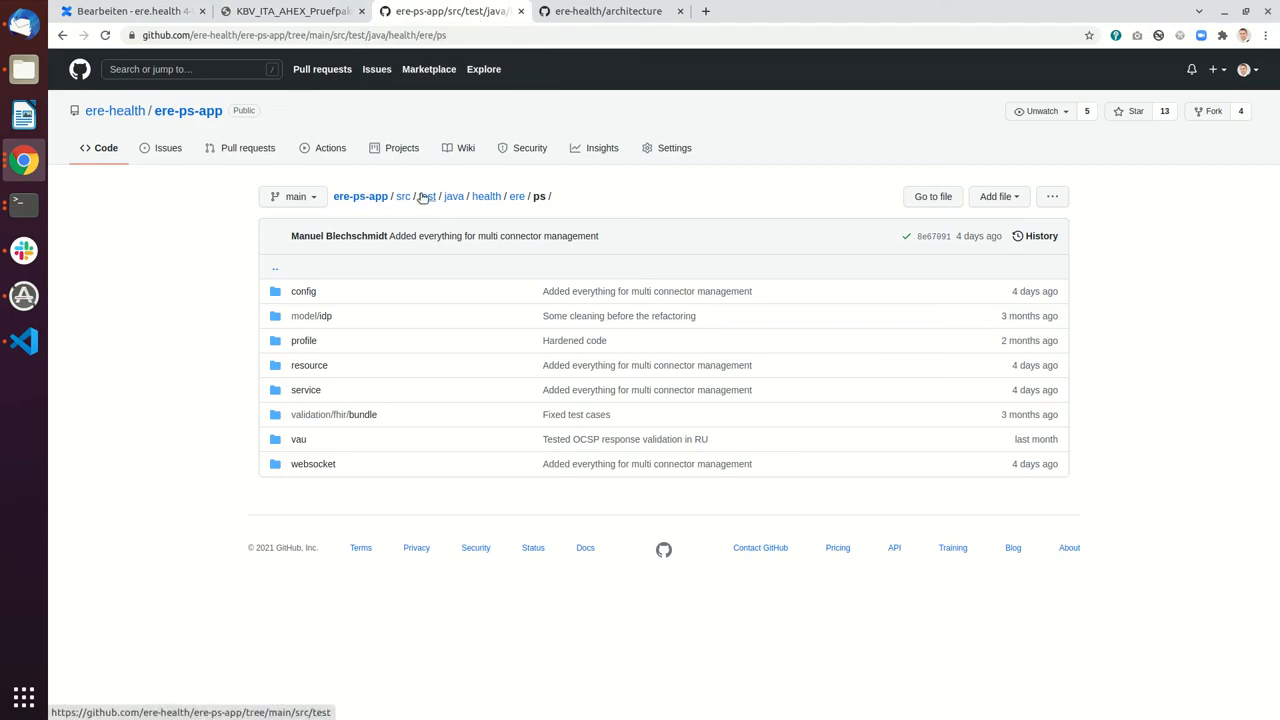
pyautogui.middleClick(424, 197)
pyautogui.click(590, 12)
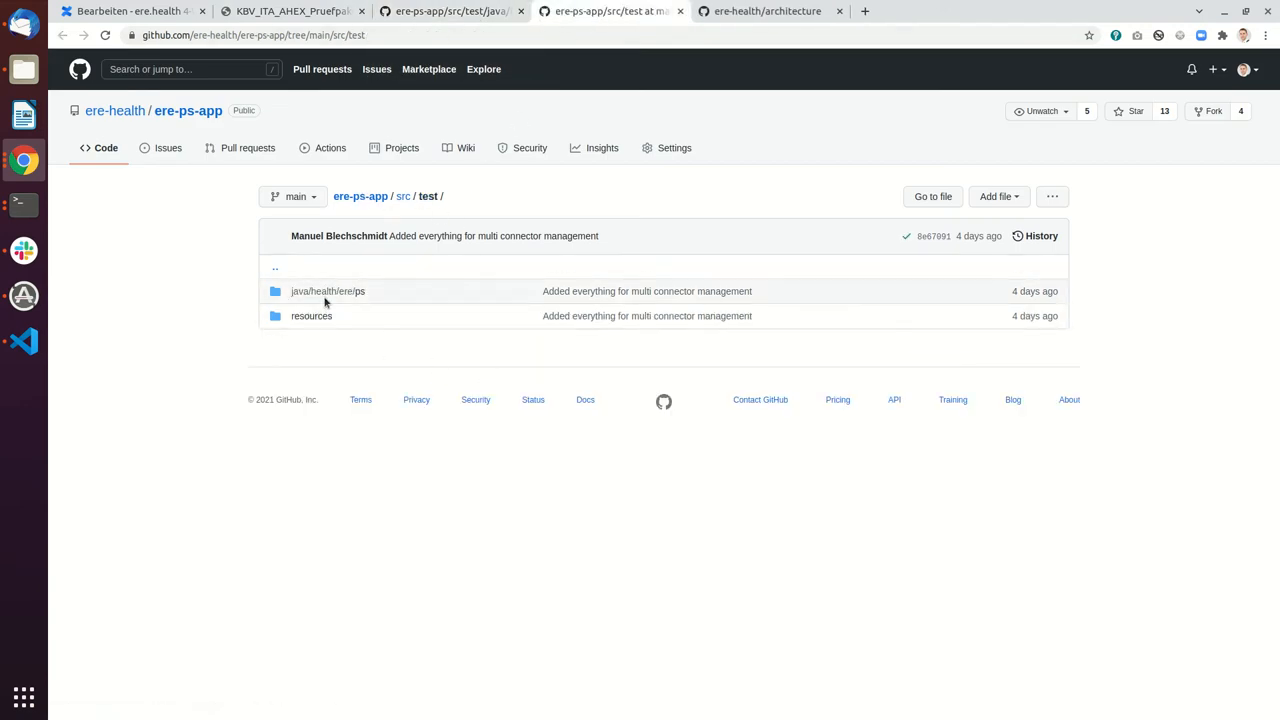
pyautogui.click(311, 316)
pyautogui.scroll(-2, 214, 360)
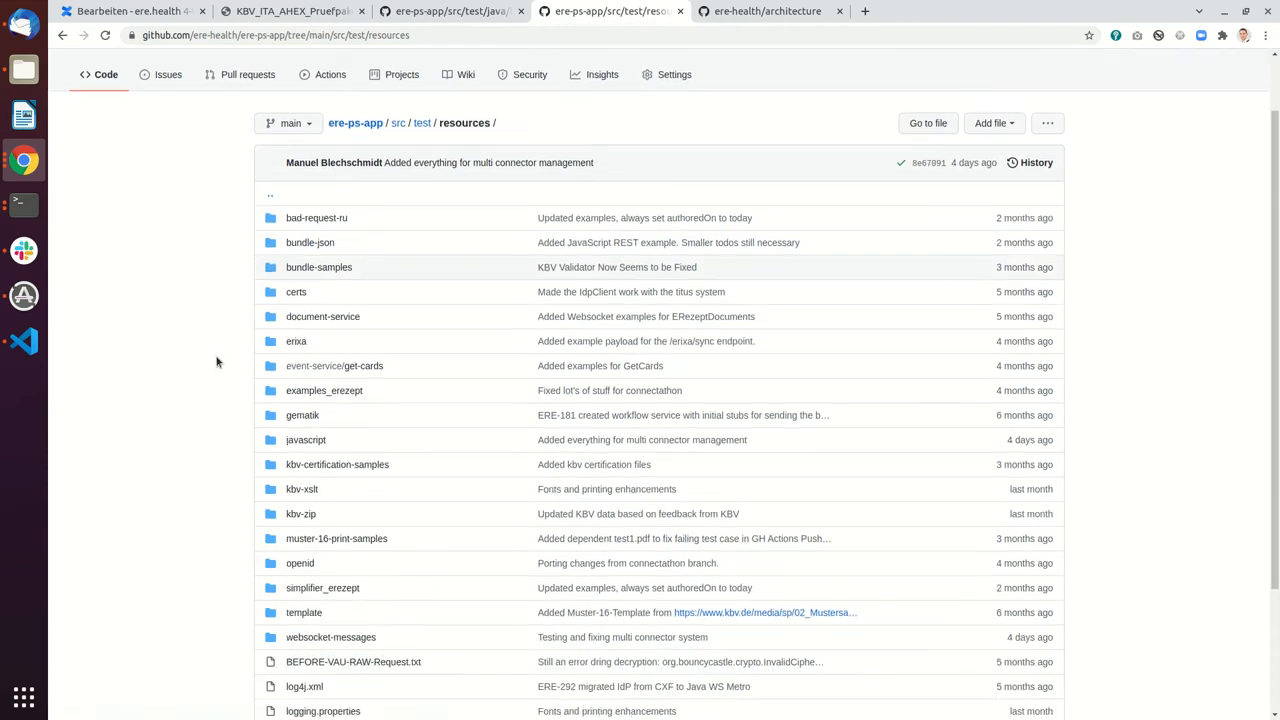
pyautogui.click(323, 433)
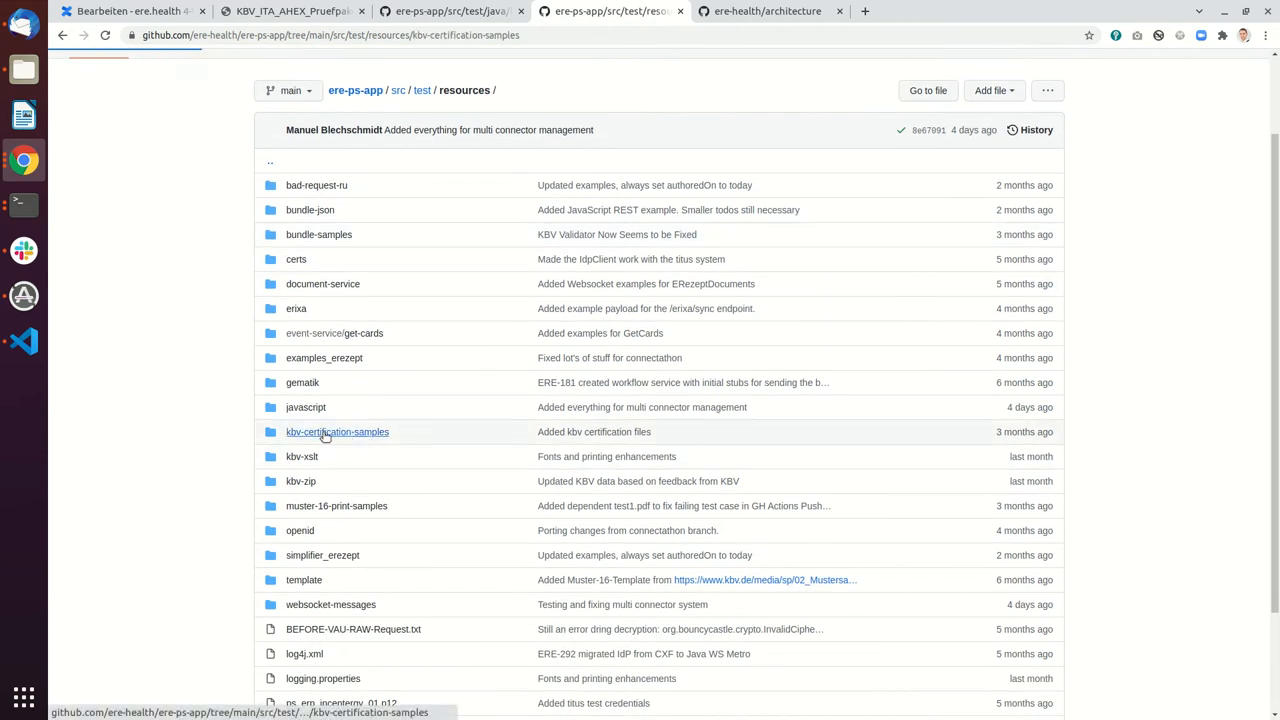
pyautogui.click(303, 292)
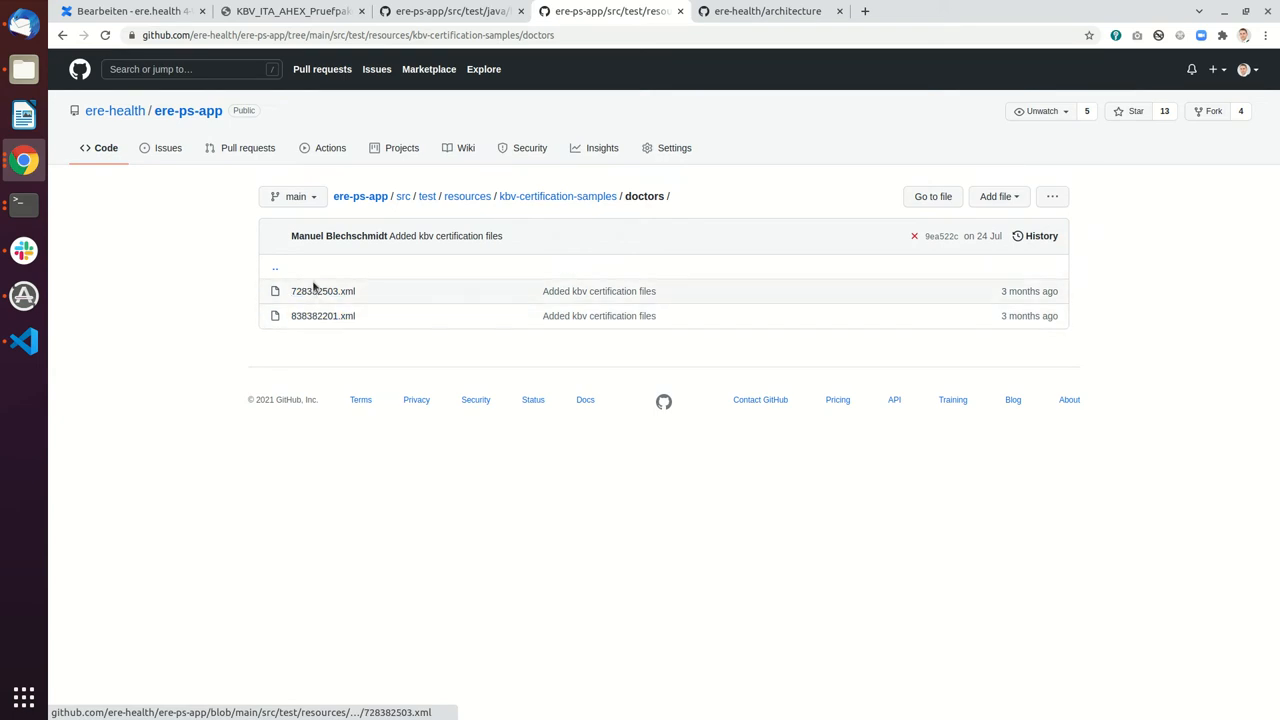
pyautogui.middleClick(313, 291)
pyautogui.click(770, 11)
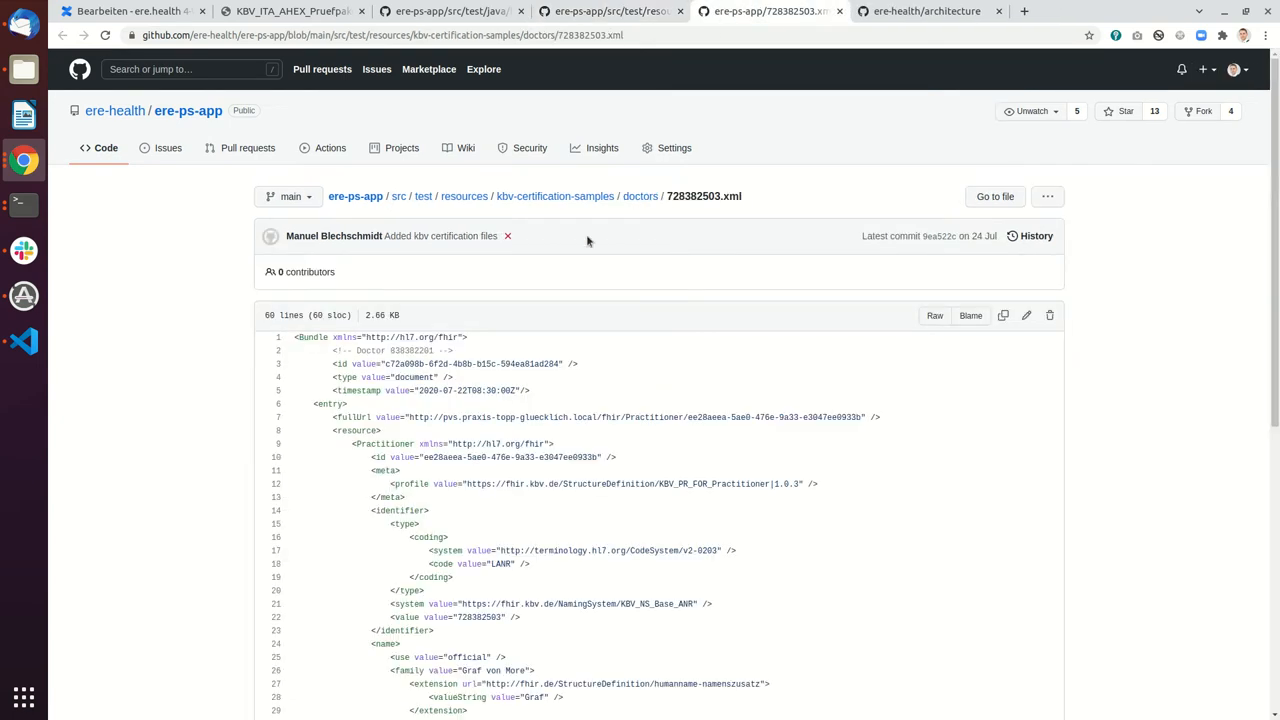
pyautogui.scroll(-2, 474, 448)
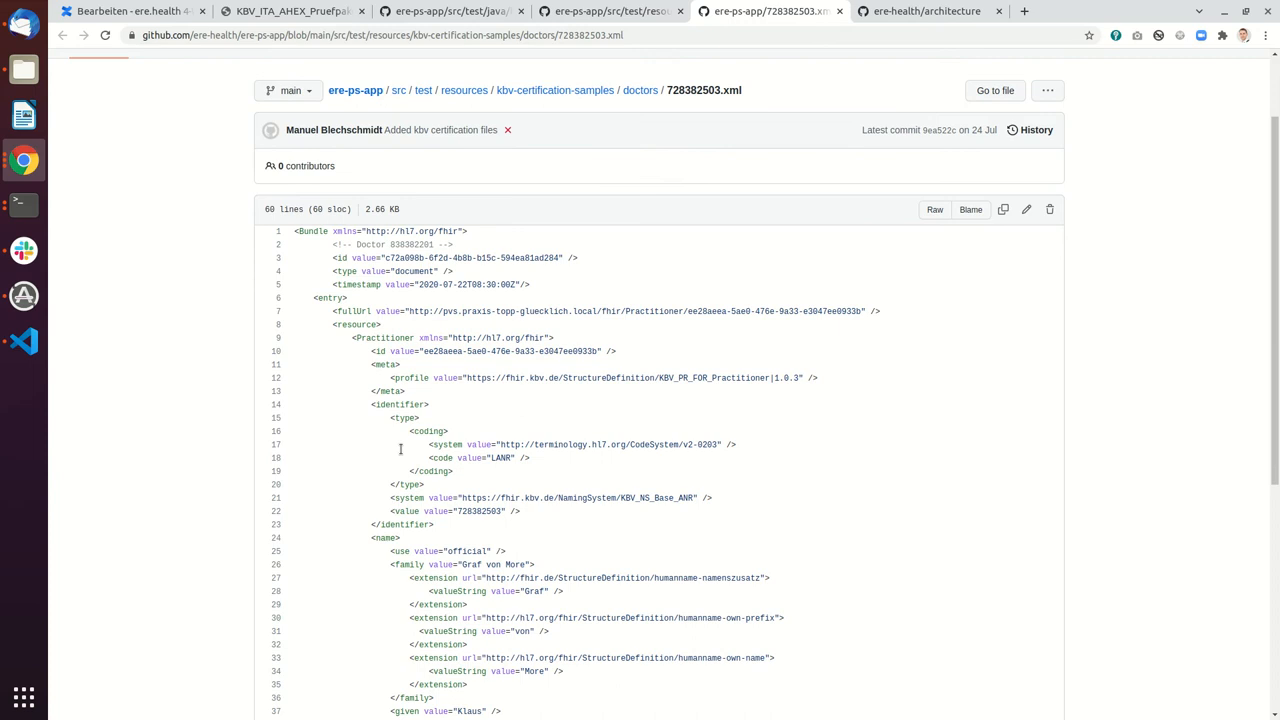
pyautogui.scroll(-2, 428, 393)
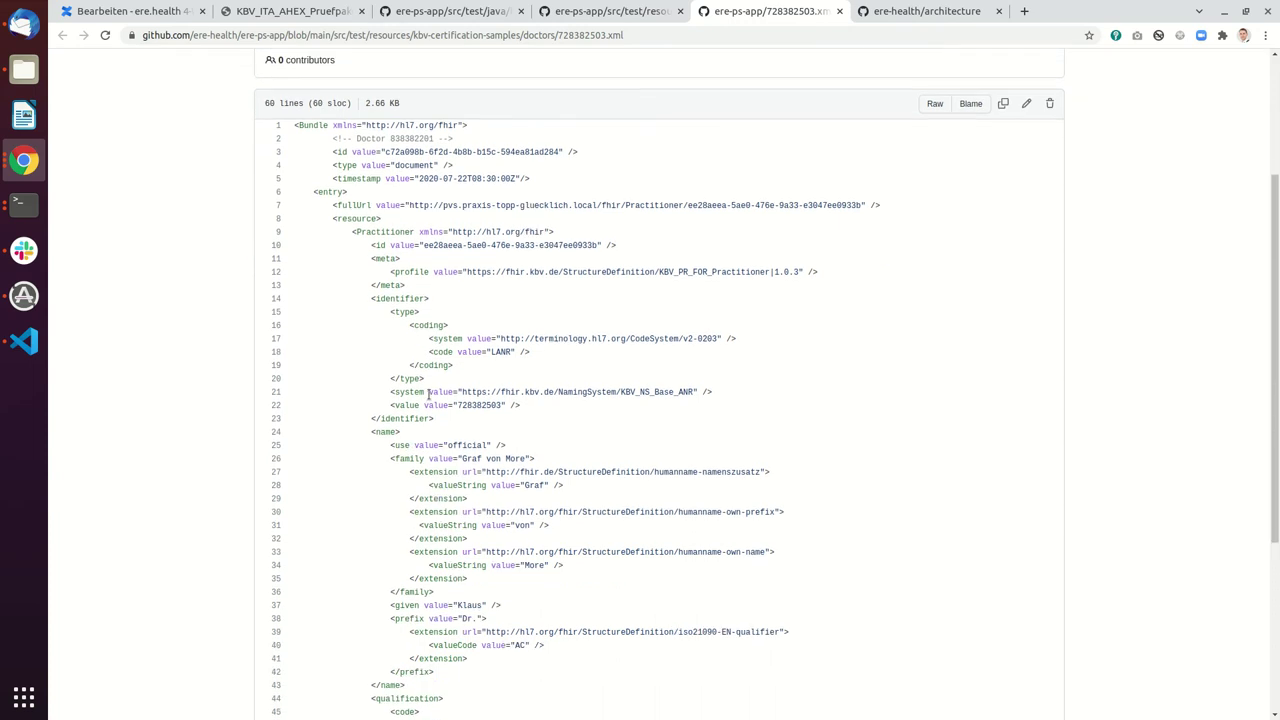
pyautogui.click(839, 11)
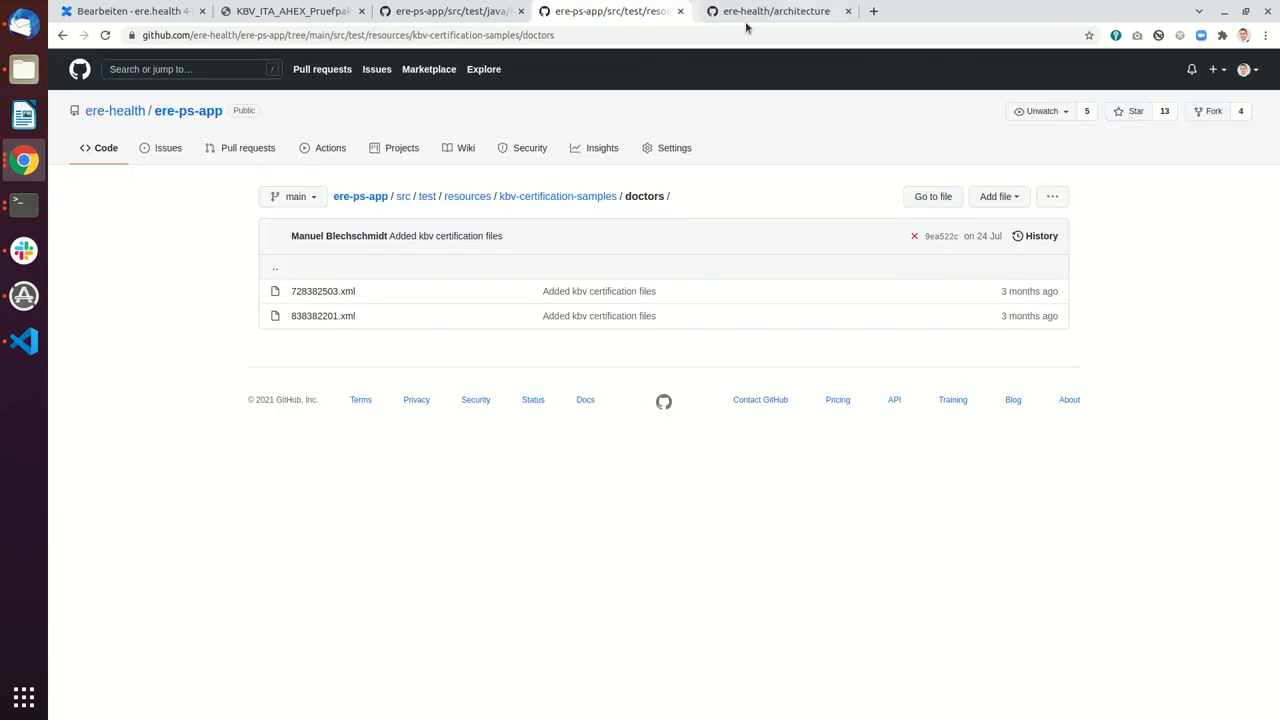
pyautogui.click(286, 268)
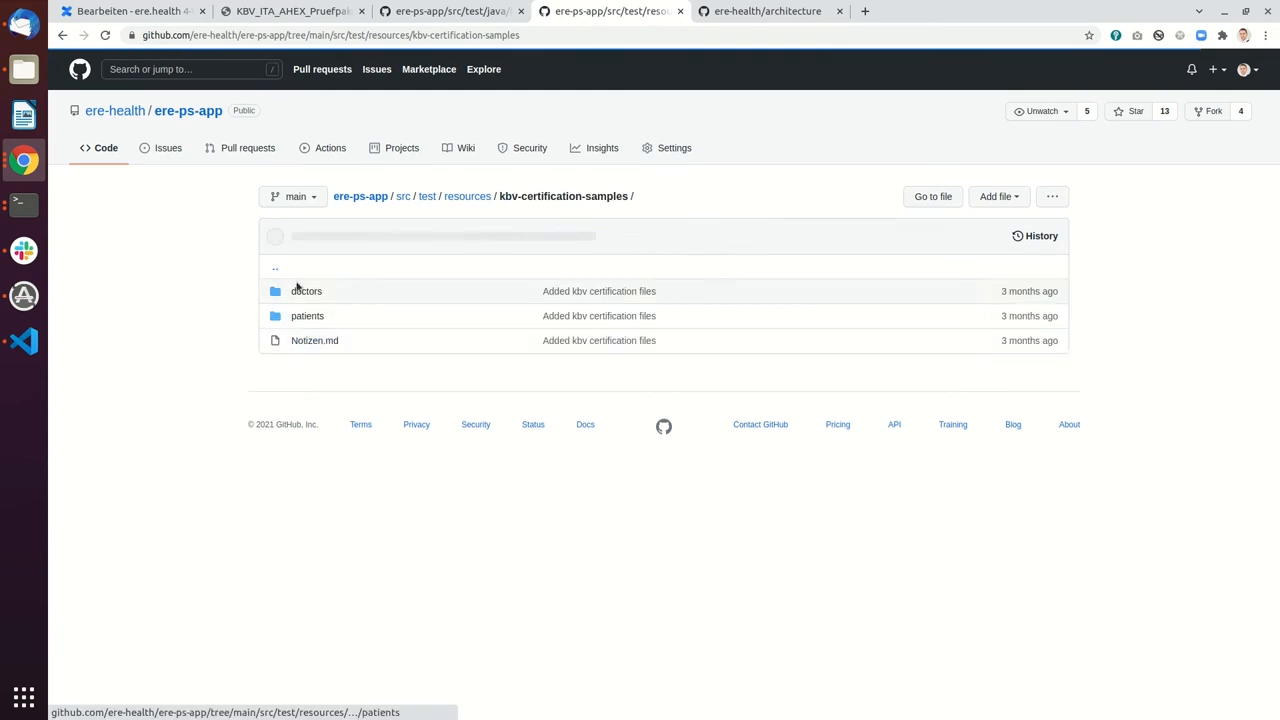
pyautogui.click(307, 315)
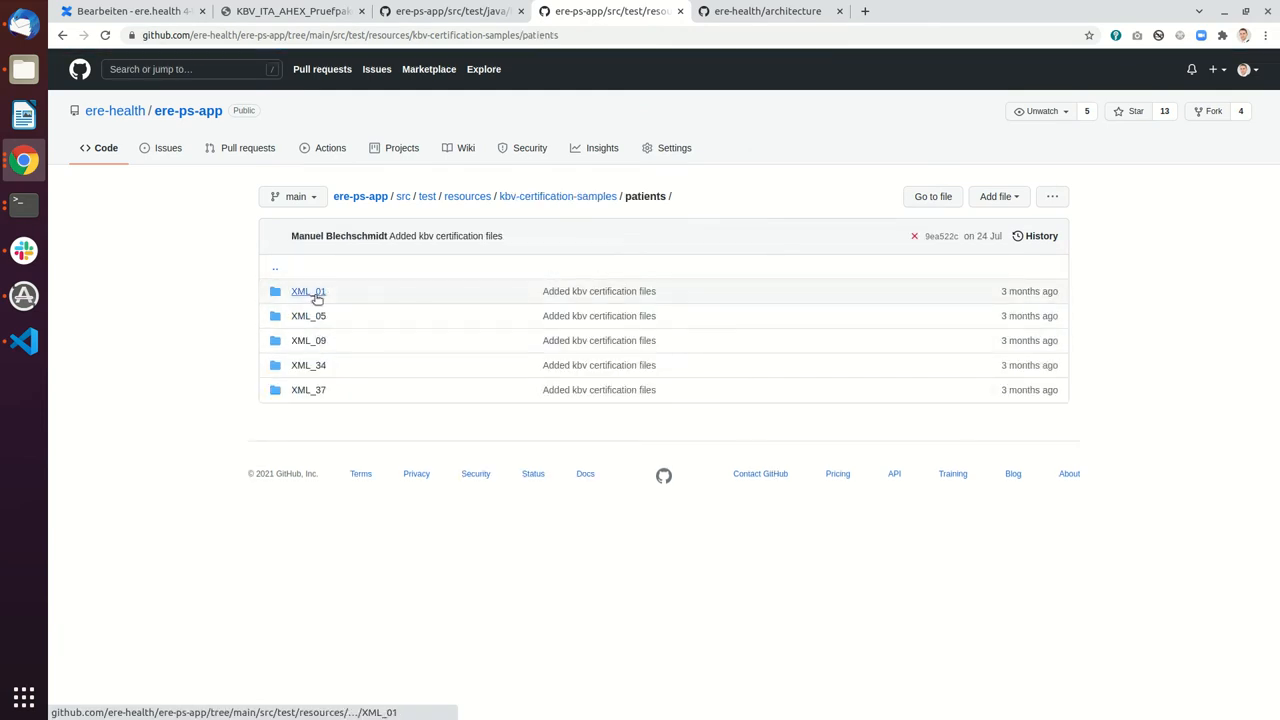
pyautogui.click(317, 298)
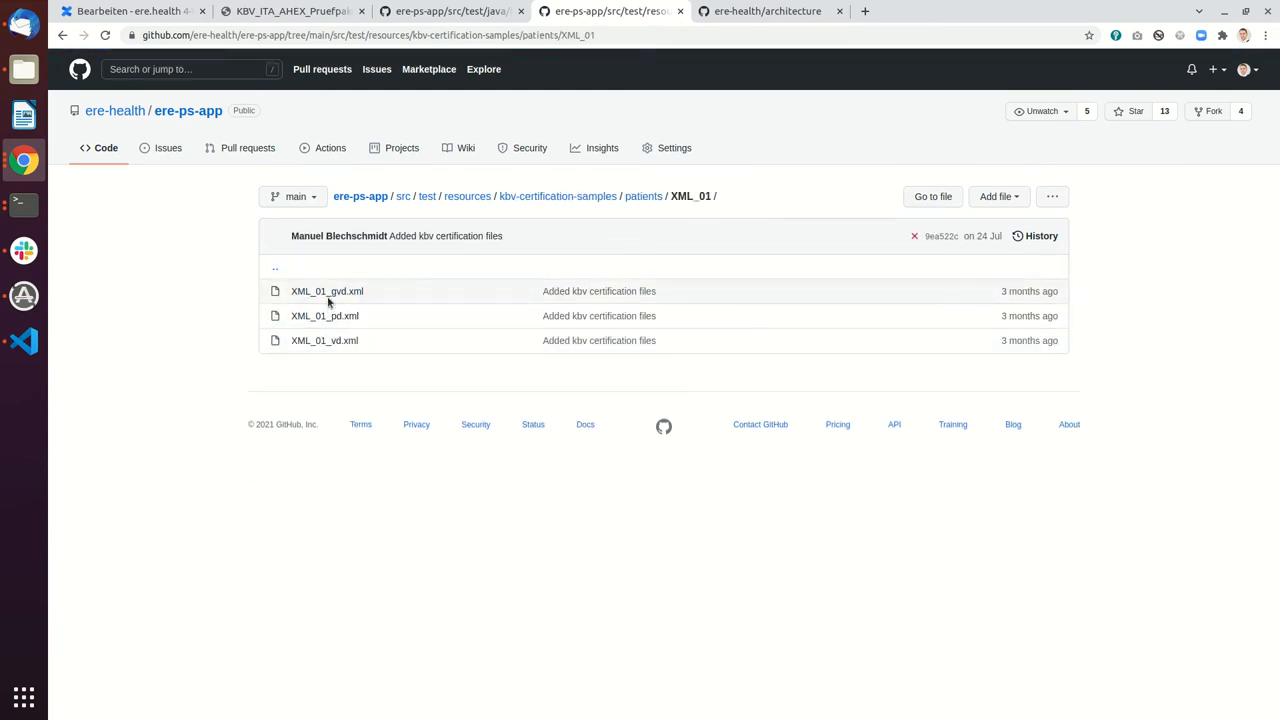
pyautogui.middleClick(328, 293)
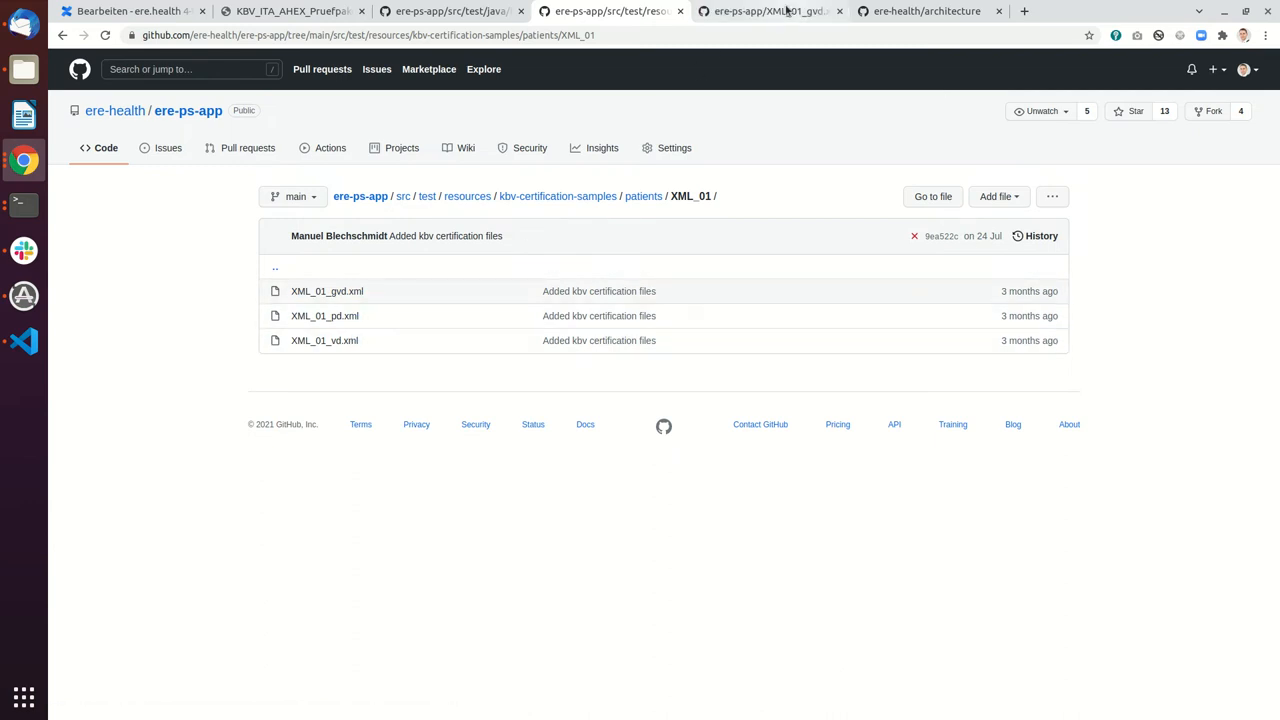
pyautogui.click(787, 10)
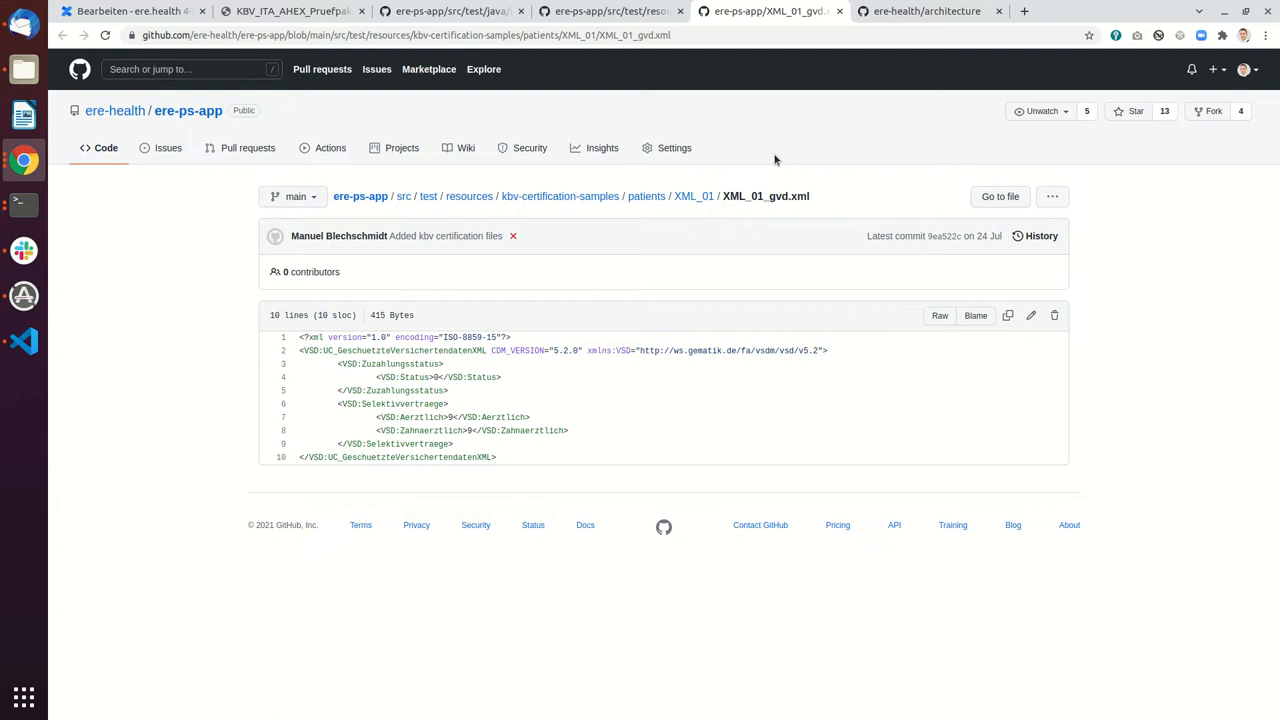
pyautogui.click(839, 11)
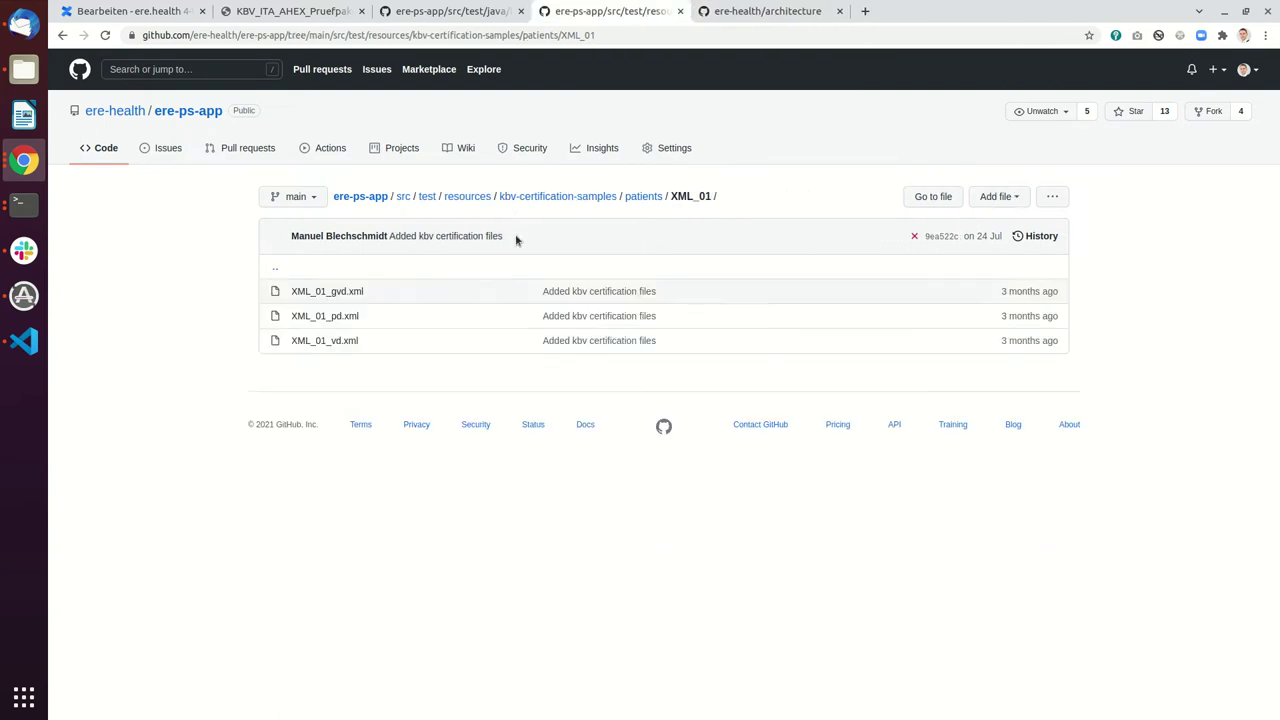
pyautogui.click(325, 316)
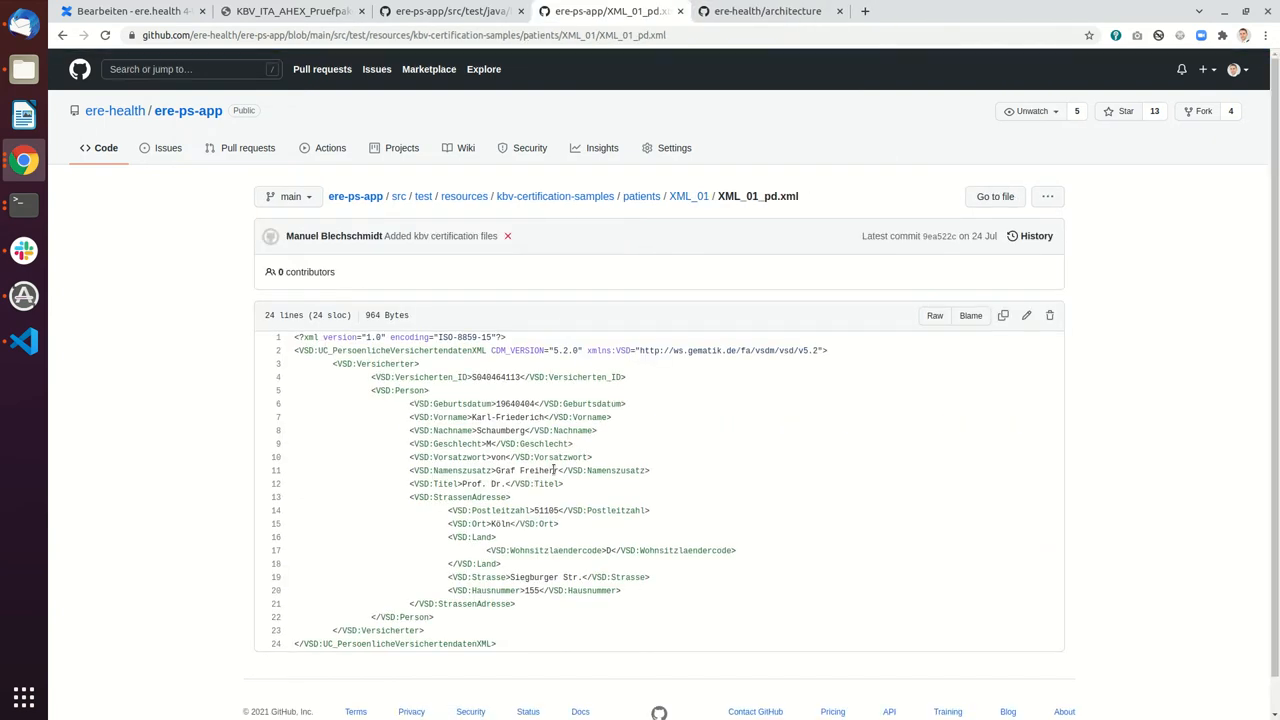
pyautogui.click(680, 11)
# - Return to the KBV test-package PDF and show page 11 with the PF01 eRP test case
pyautogui.click(343, 10)
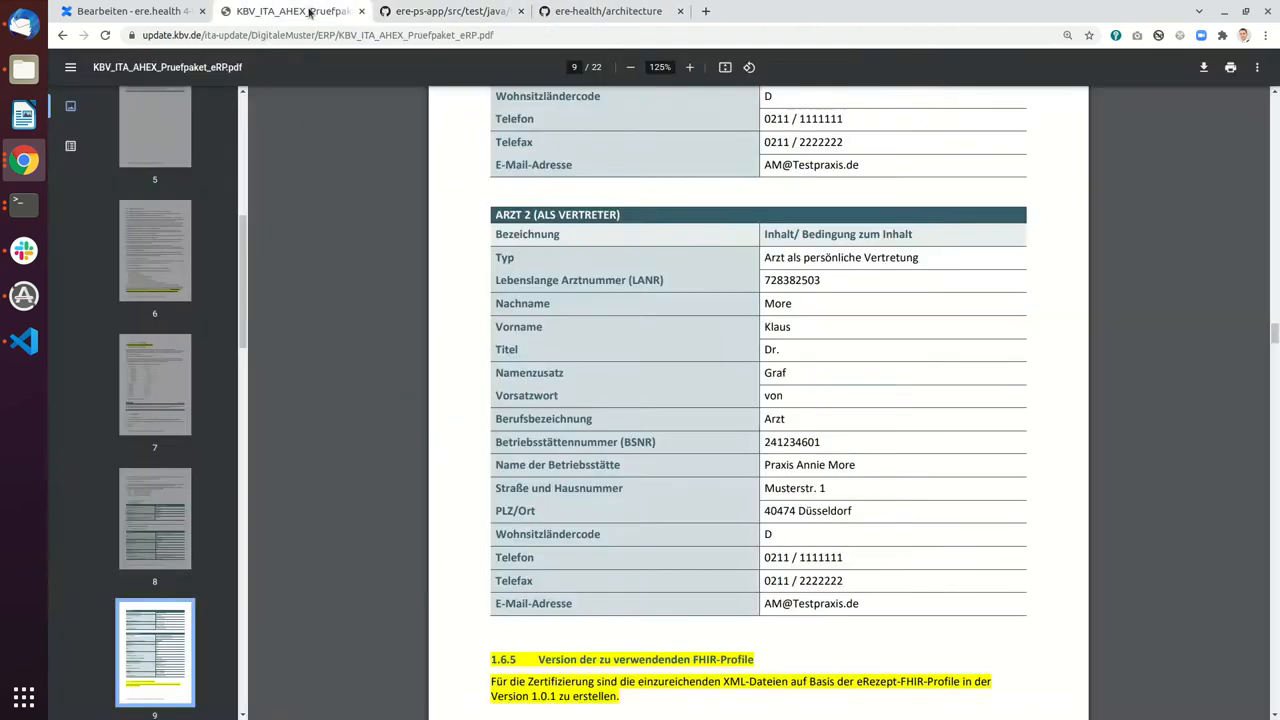
pyautogui.scroll(-2, 705, 418)
pyautogui.scroll(-3, 698, 397)
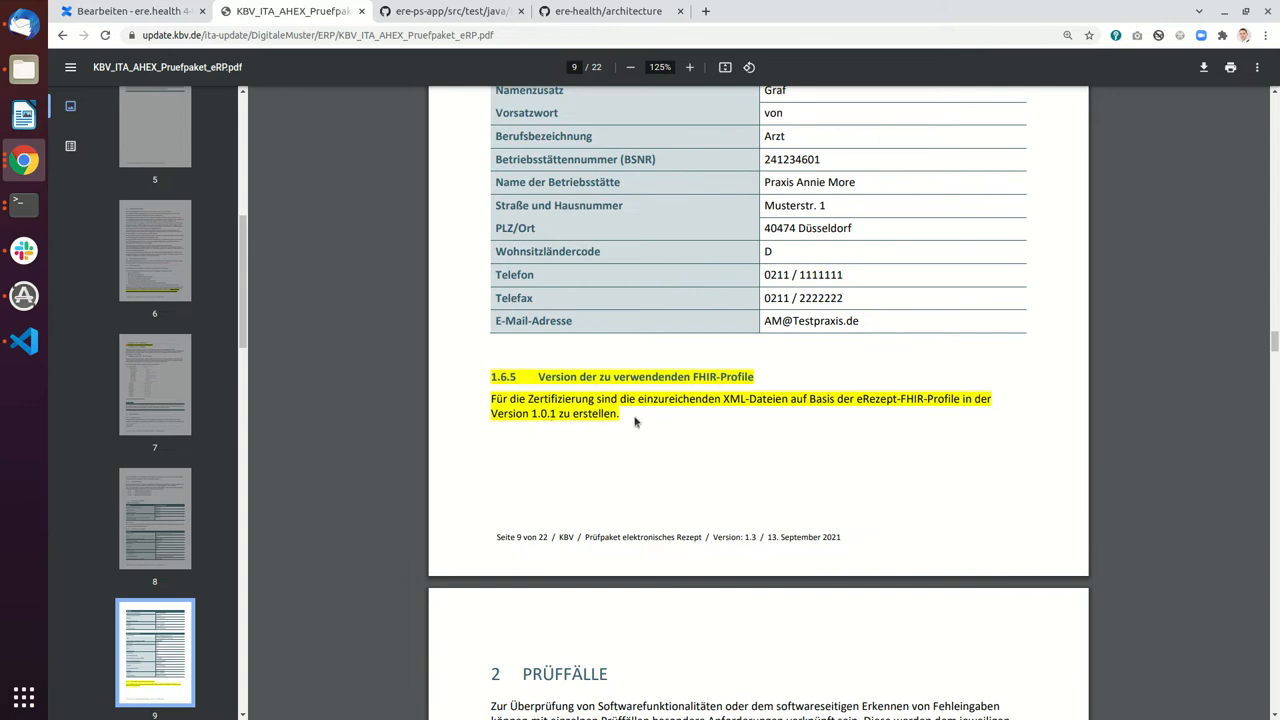
pyautogui.scroll(-3, 634, 421)
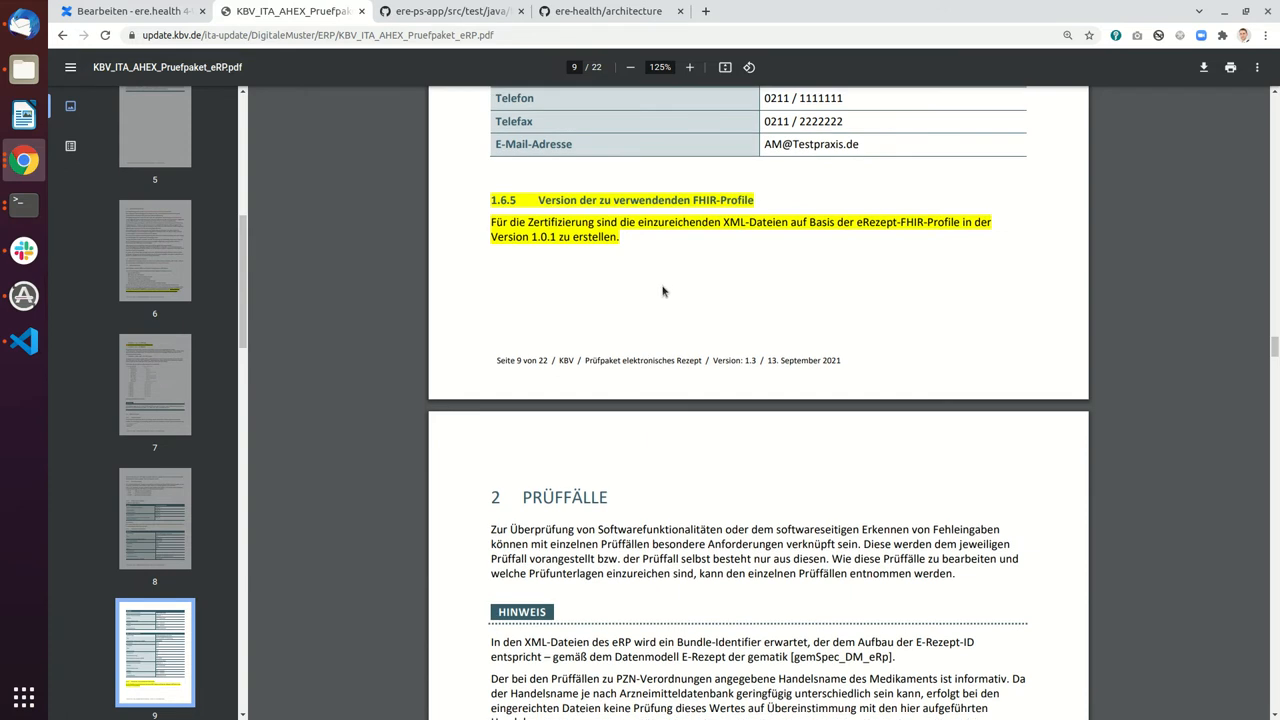
pyautogui.scroll(-4, 685, 300)
pyautogui.scroll(-3, 690, 272)
pyautogui.scroll(-6, 698, 265)
pyautogui.scroll(-3, 700, 266)
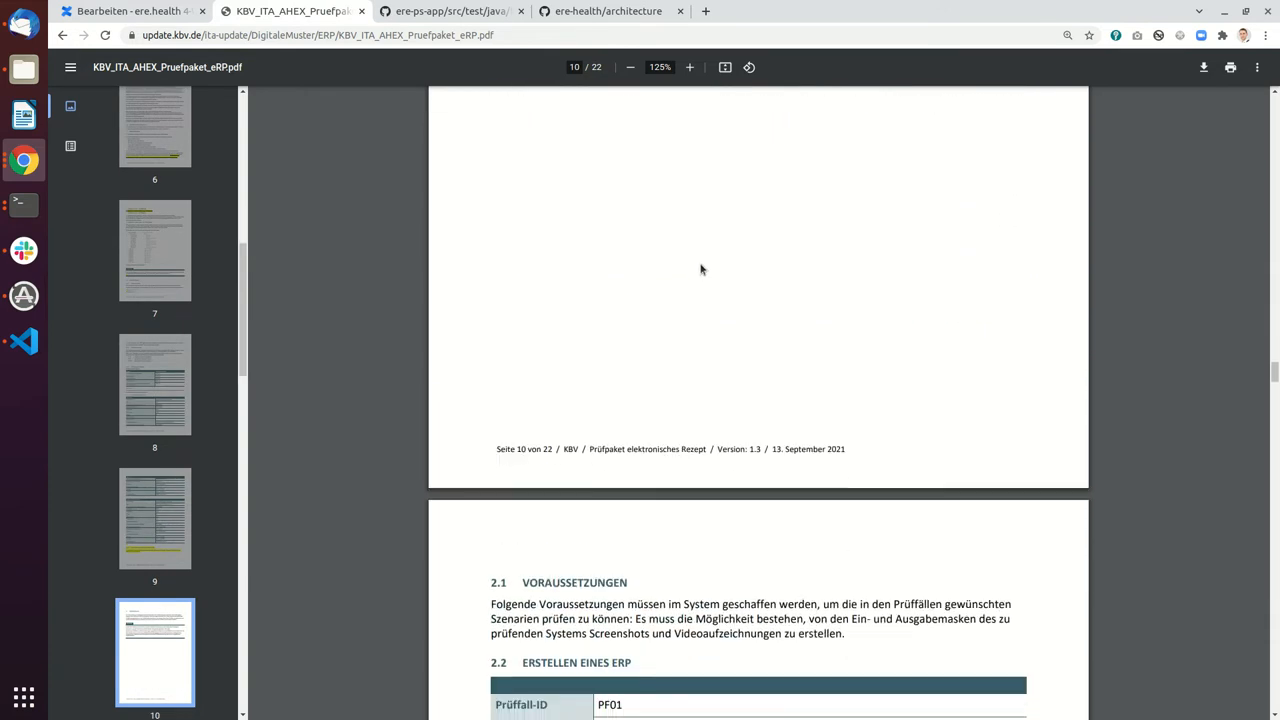
pyautogui.scroll(-1, 701, 267)
pyautogui.scroll(-2, 701, 267)
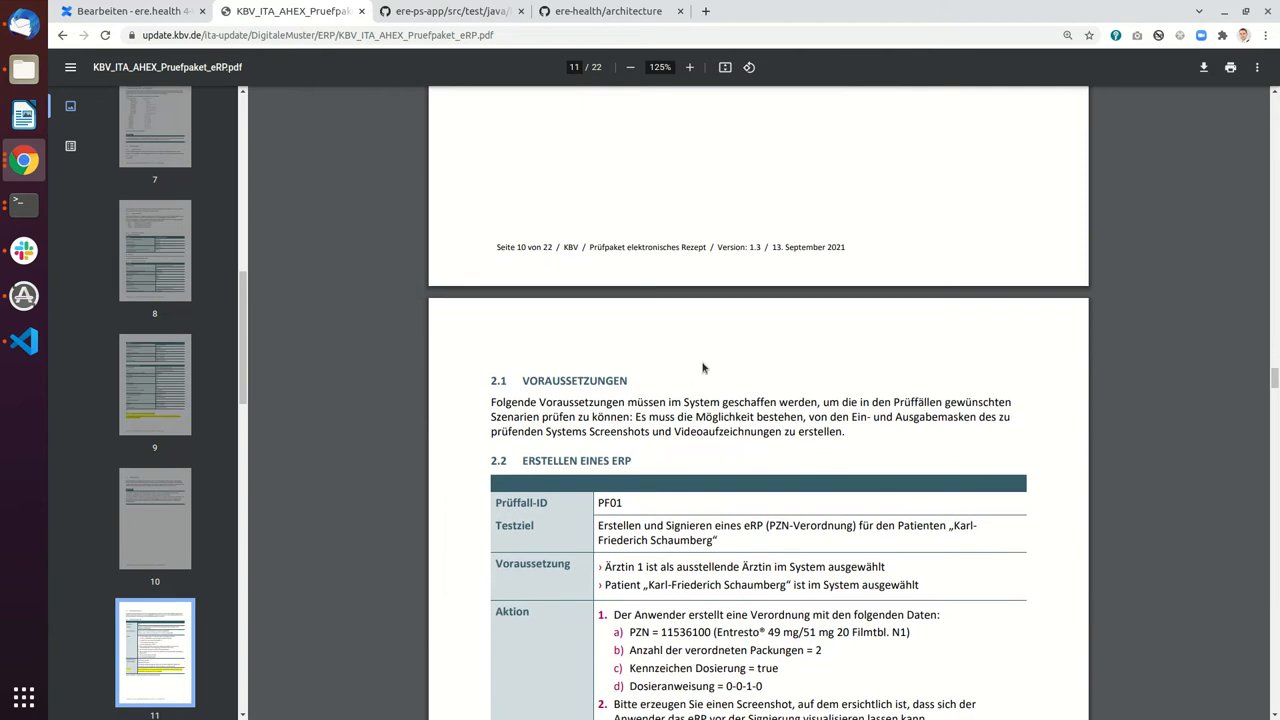
pyautogui.scroll(-4, 700, 375)
pyautogui.scroll(-3, 707, 254)
pyautogui.scroll(1, 717, 380)
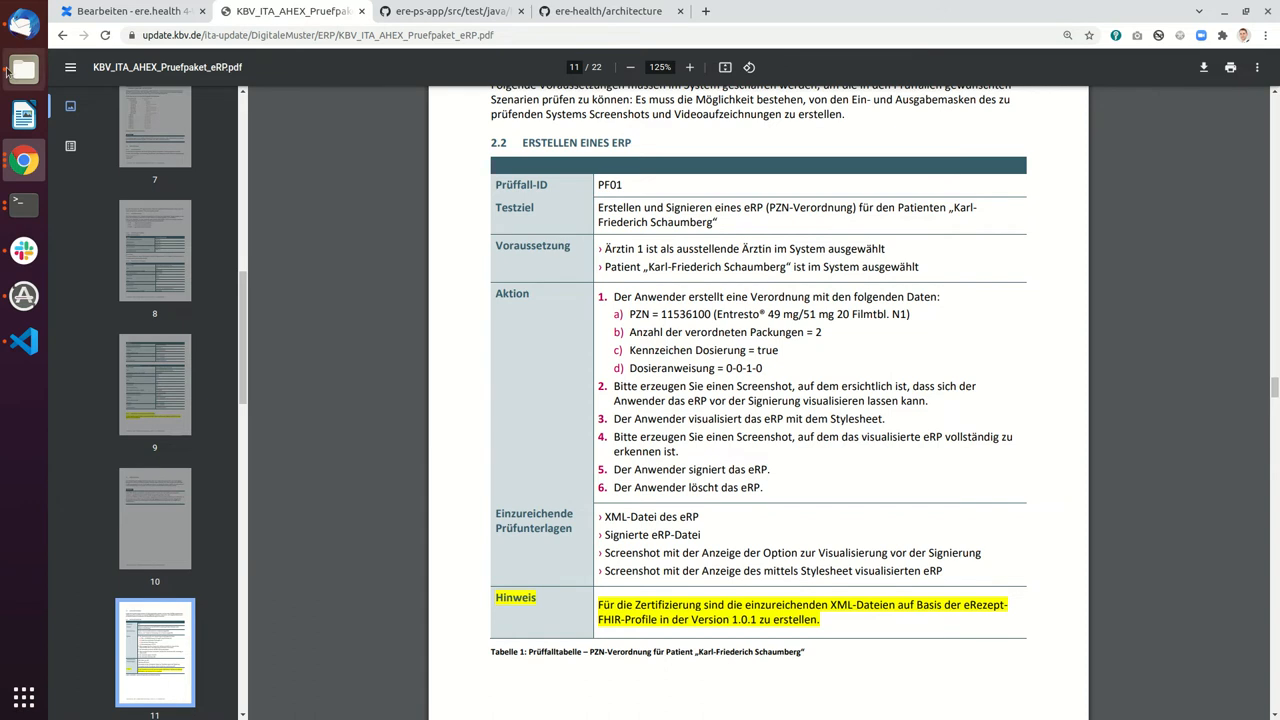
# - Open PF01.pdf from the Dokumentation folder and enlarge and reposition the Document Viewer window
pyautogui.click(24, 69)
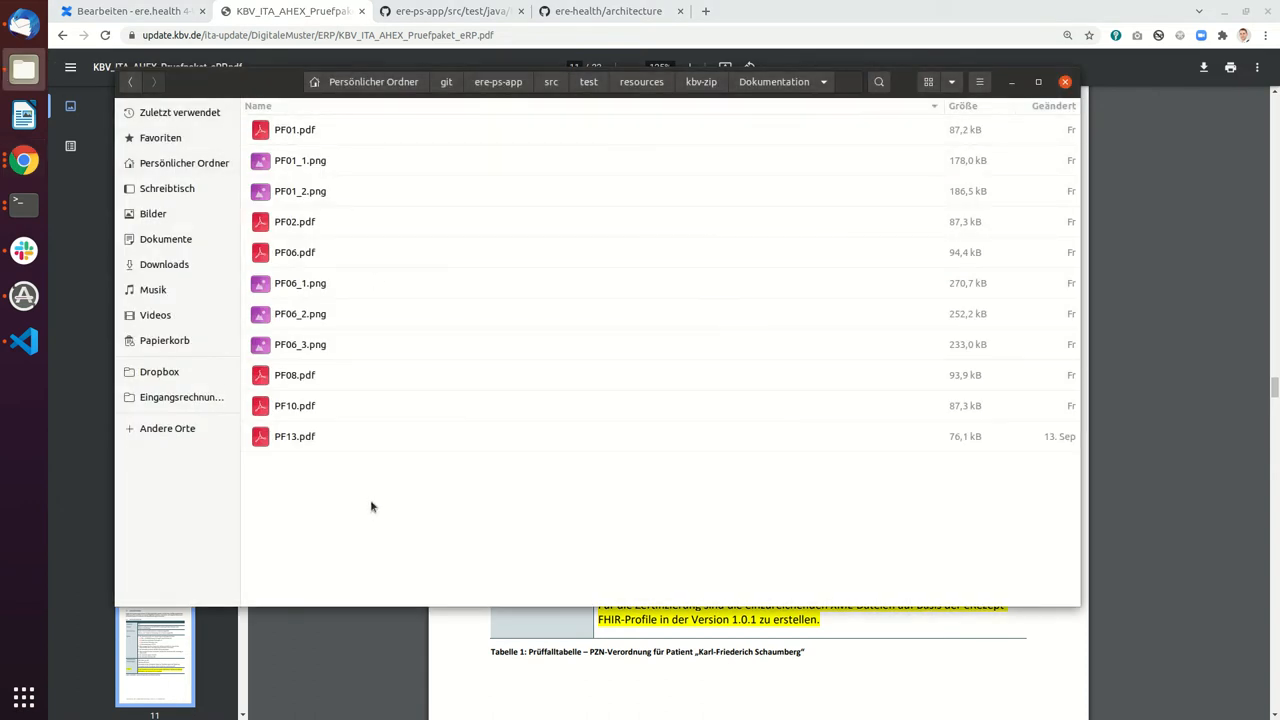
pyautogui.doubleClick(300, 128)
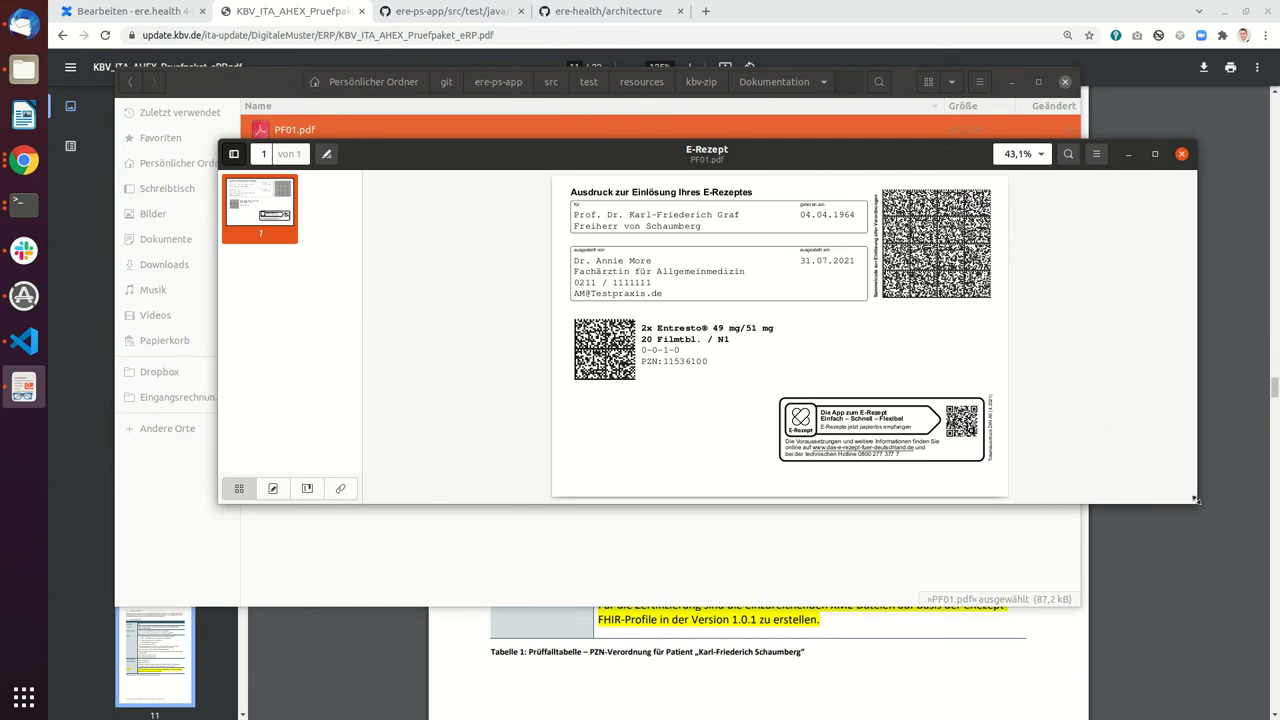
pyautogui.moveTo(1197, 503); pyautogui.dragTo(1222, 704)
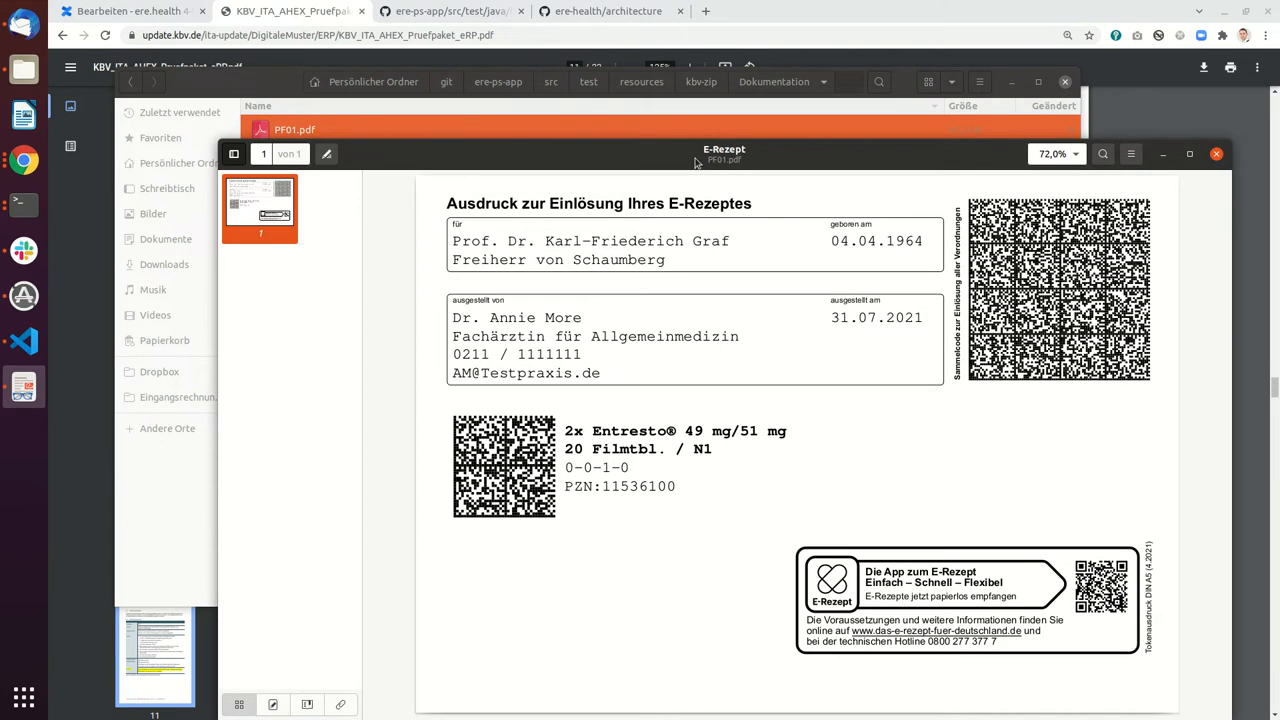
pyautogui.moveTo(701, 149); pyautogui.dragTo(600, 112)
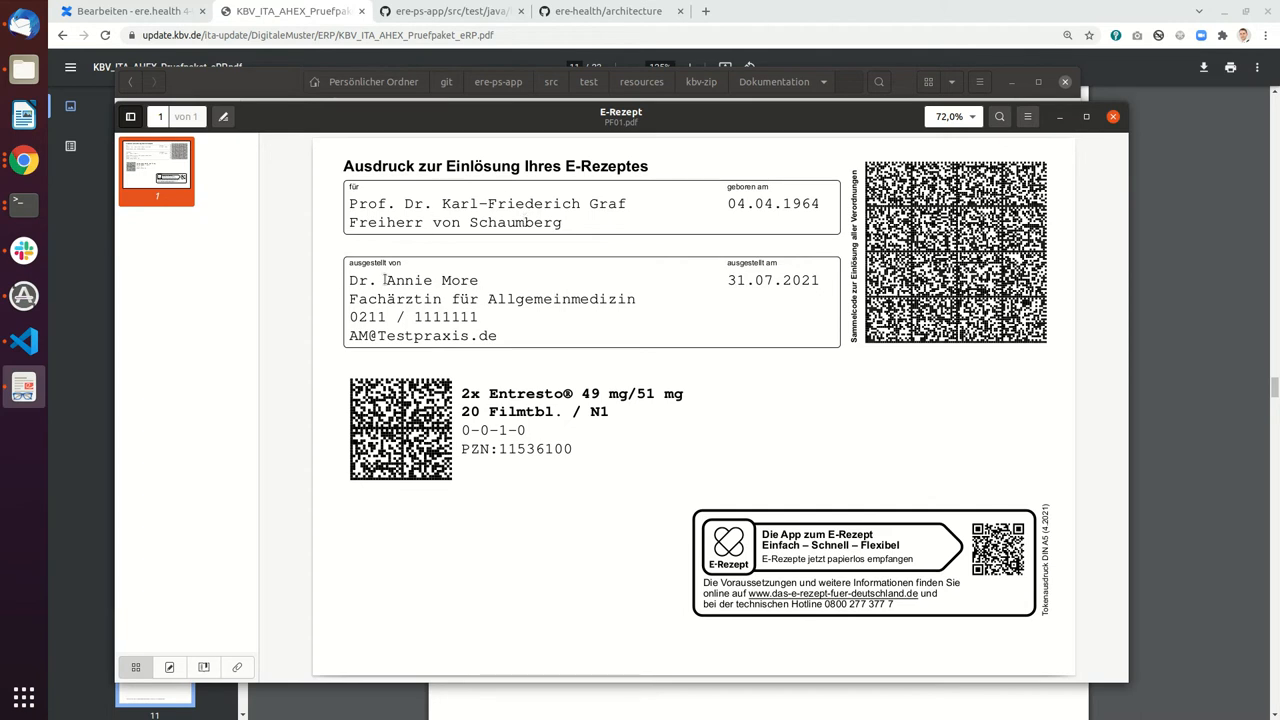
pyautogui.moveTo(349, 299); pyautogui.dragTo(640, 299)
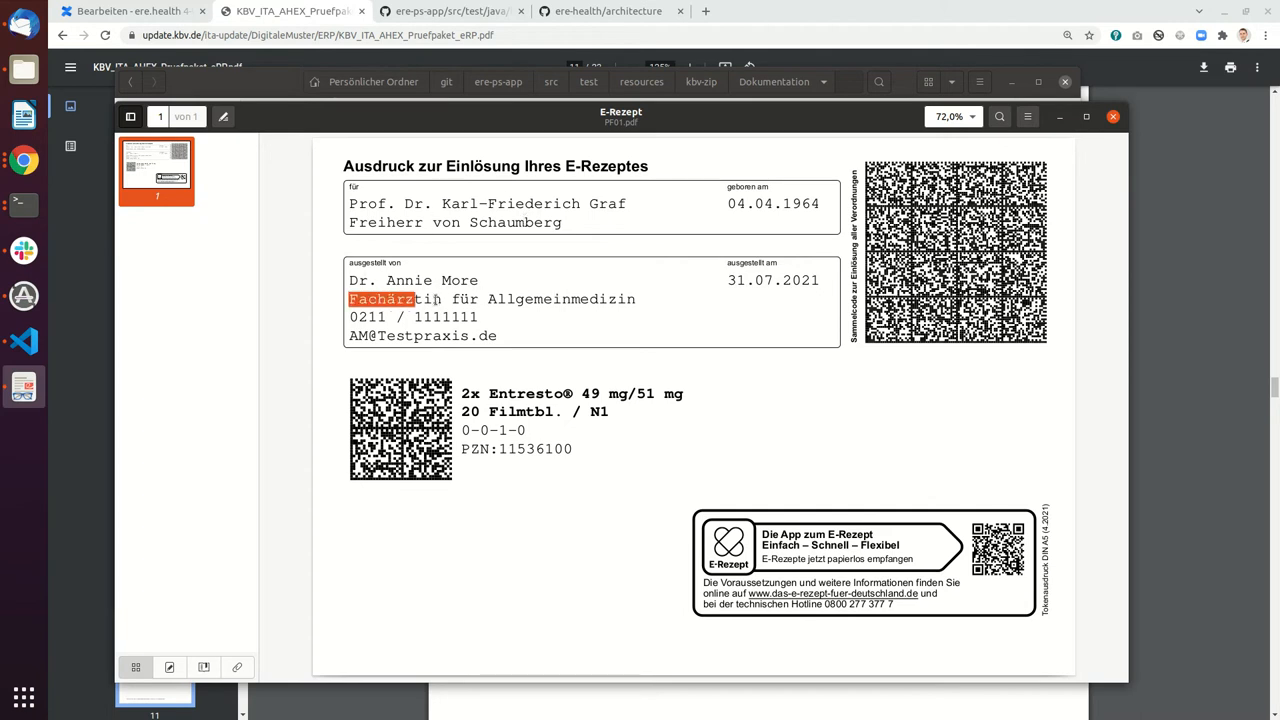
pyautogui.click(599, 299)
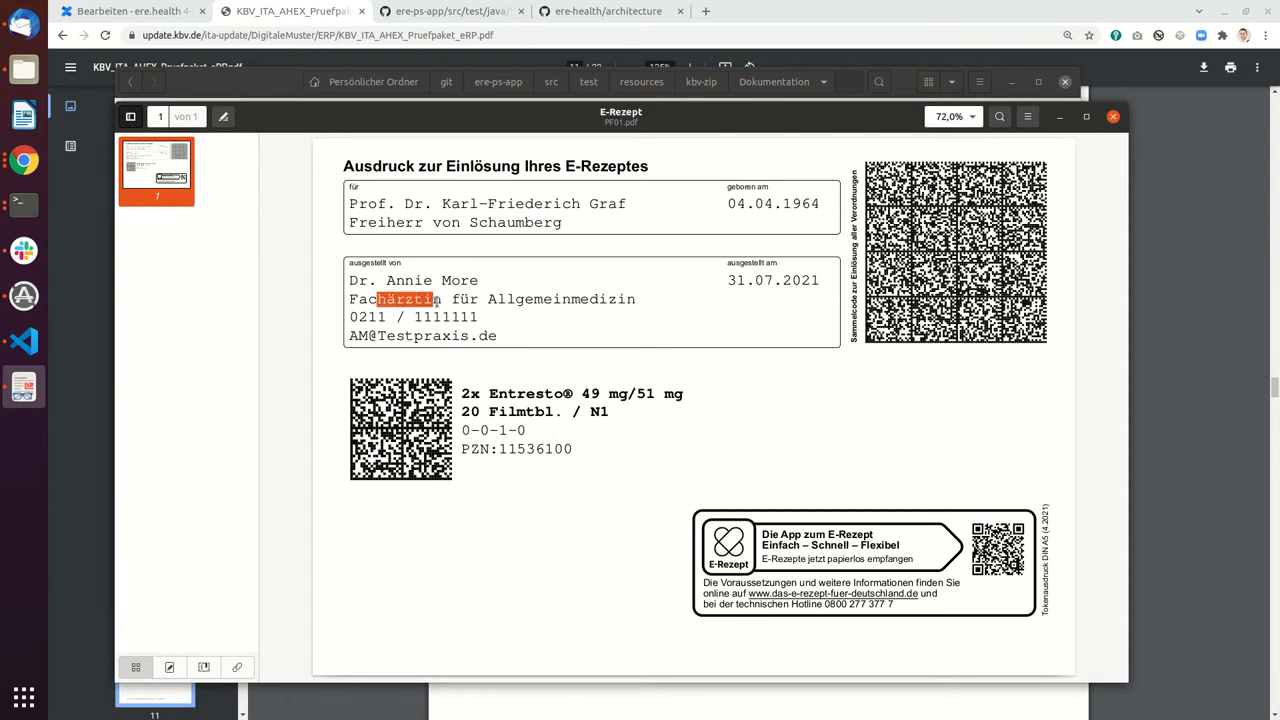
pyautogui.moveTo(373, 299); pyautogui.dragTo(440, 299)
pyautogui.click(437, 300)
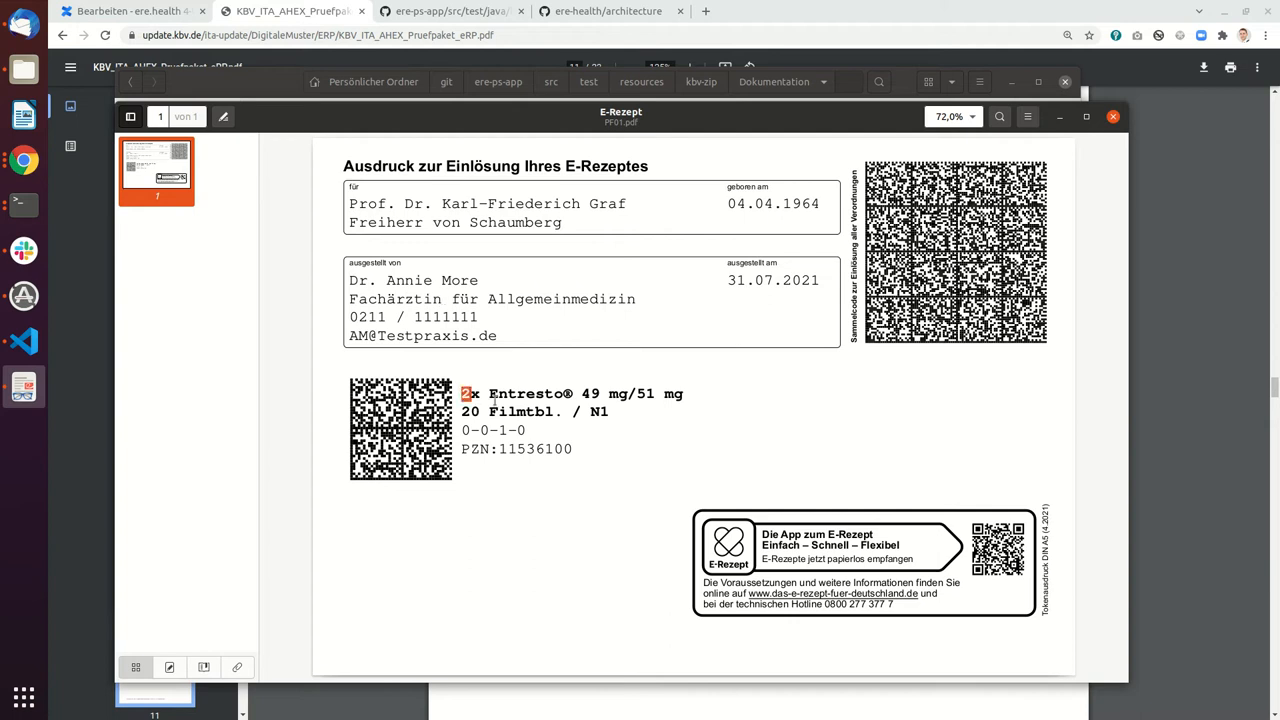
pyautogui.moveTo(462, 397); pyautogui.dragTo(572, 448)
pyautogui.click(572, 446)
pyautogui.moveTo(458, 396); pyautogui.dragTo(555, 396)
pyautogui.click(555, 396)
pyautogui.click(512, 430)
pyautogui.moveTo(466, 430); pyautogui.dragTo(576, 449)
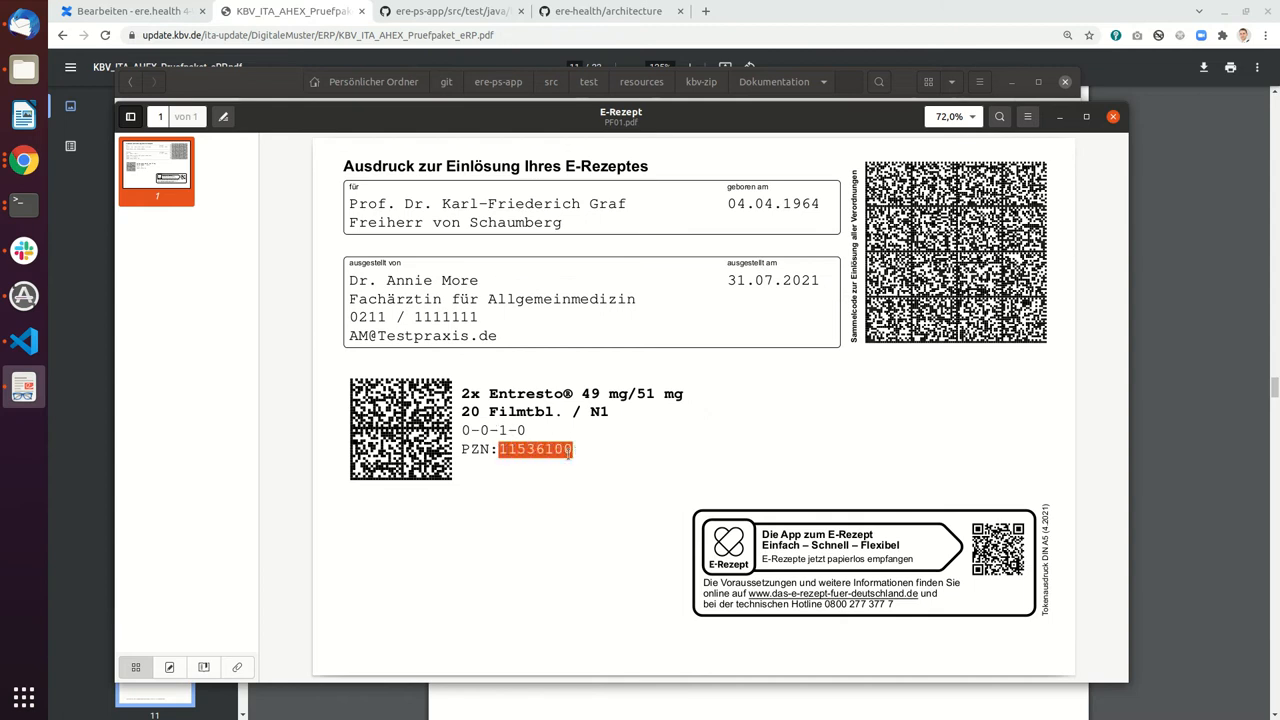
pyautogui.click(506, 448)
# - Inspect the PZN area of the PF01 printout, then close the Document Viewer window
pyautogui.doubleClick(493, 449)
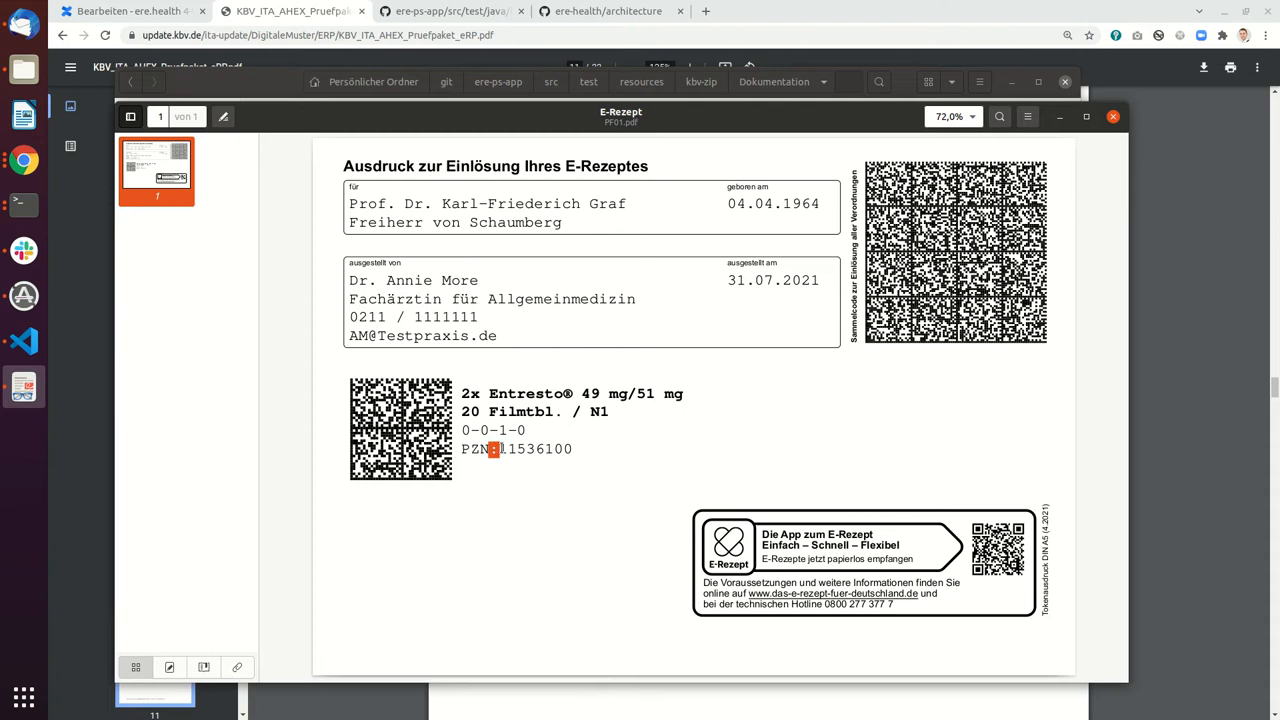
pyautogui.click(493, 449)
pyautogui.click(1113, 116)
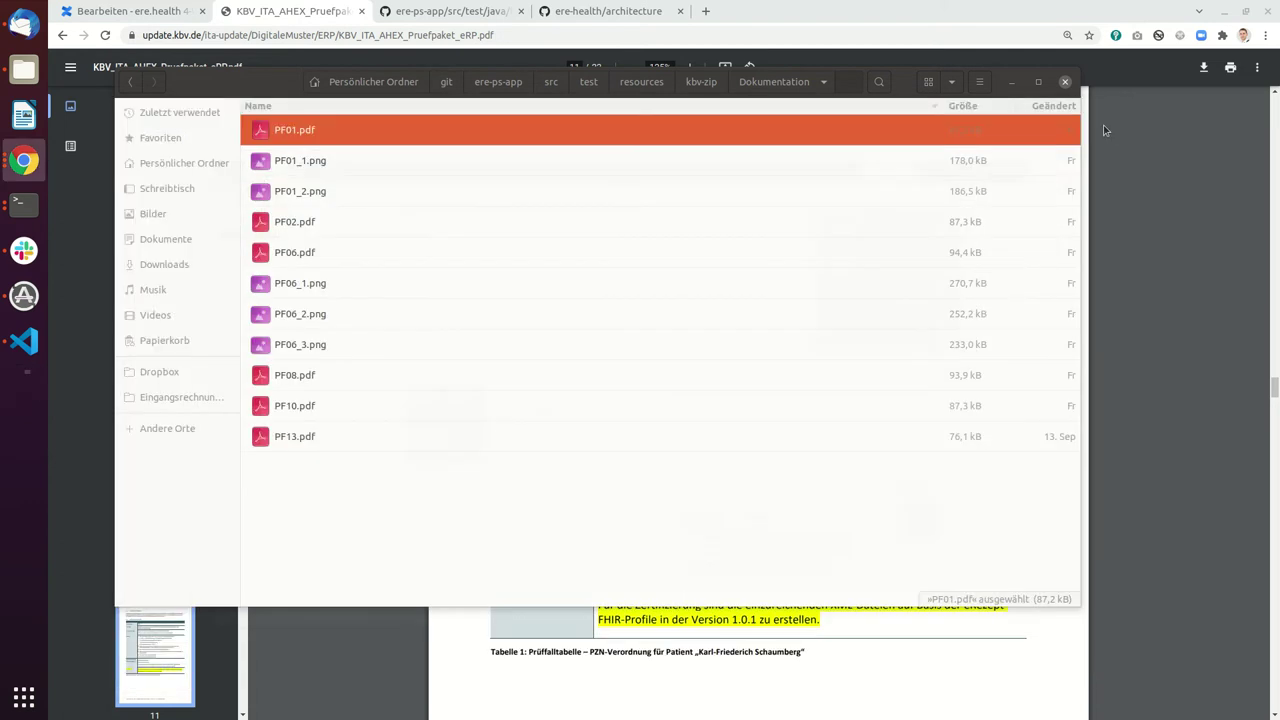
# - View PF01_1.png, then PF01_2.png, moving the Image Viewer window aside
pyautogui.click(314, 164)
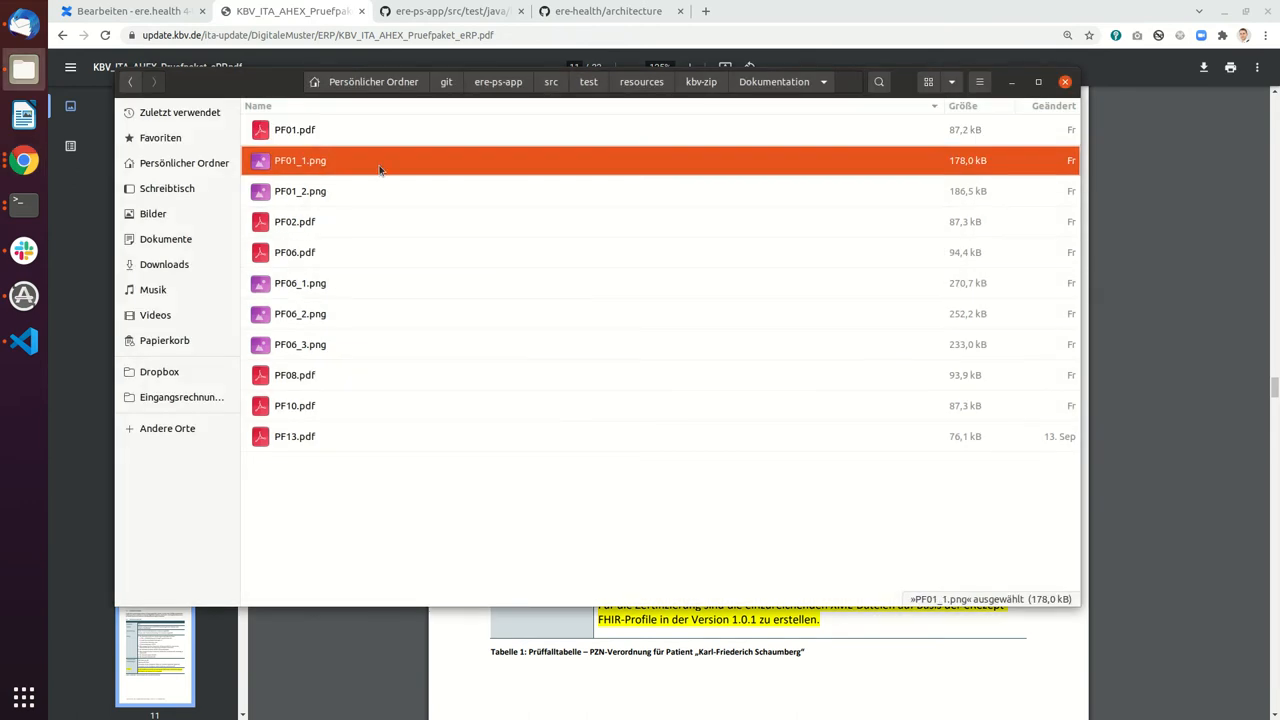
pyautogui.doubleClick(300, 162)
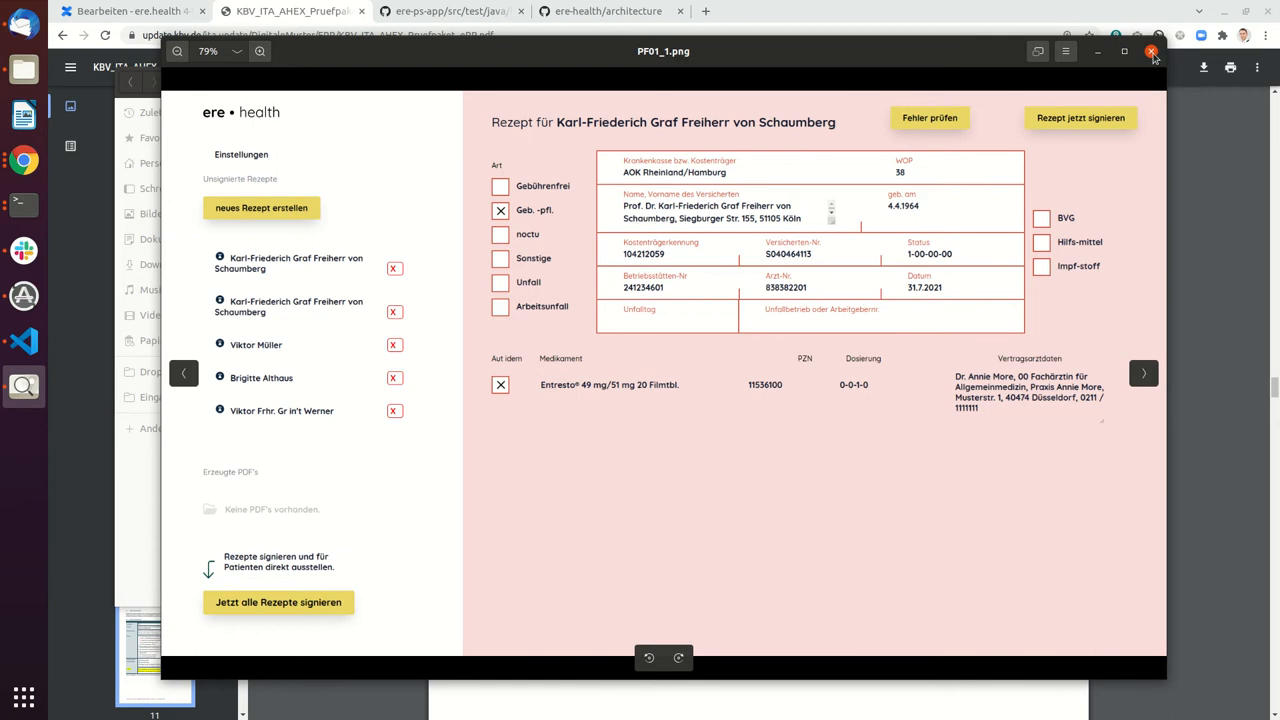
pyautogui.click(1152, 52)
pyautogui.doubleClick(330, 190)
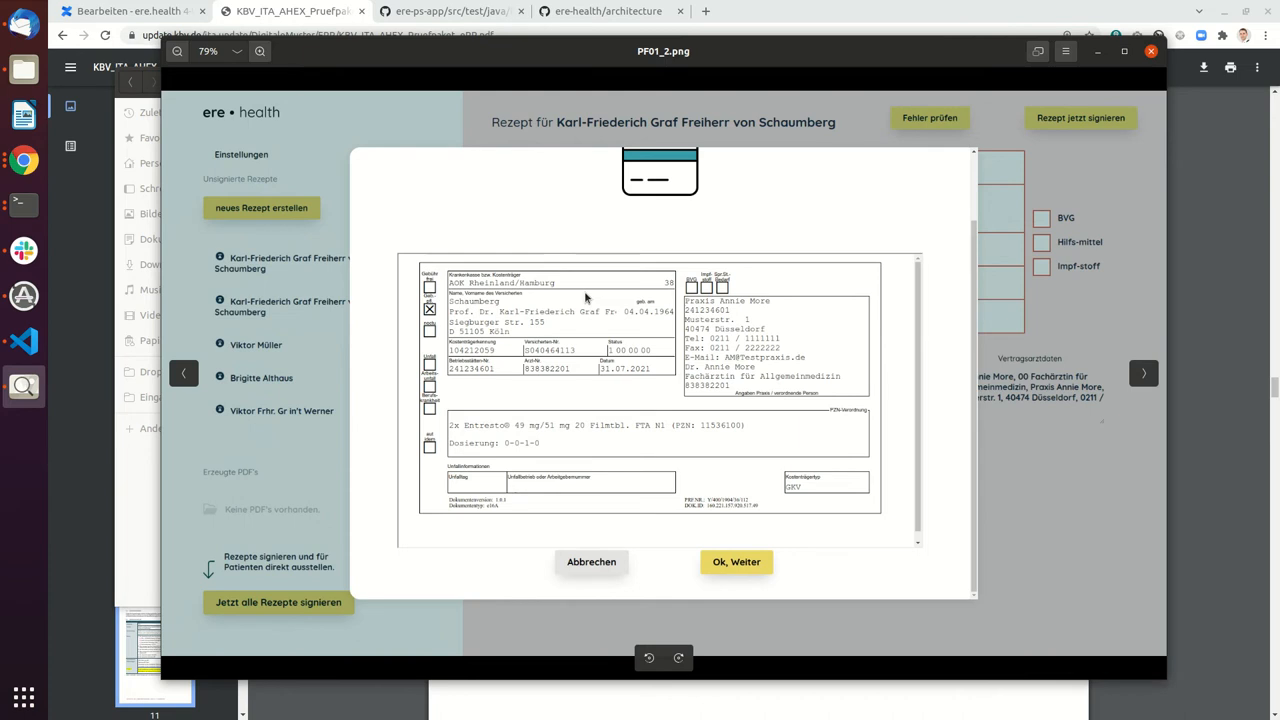
pyautogui.moveTo(592, 54); pyautogui.dragTo(1279, 112)
# - Open PF01.xml from kbv-zip in Chrome tiled left, with the screenshot viewer tiled right
pyautogui.click(331, 597)
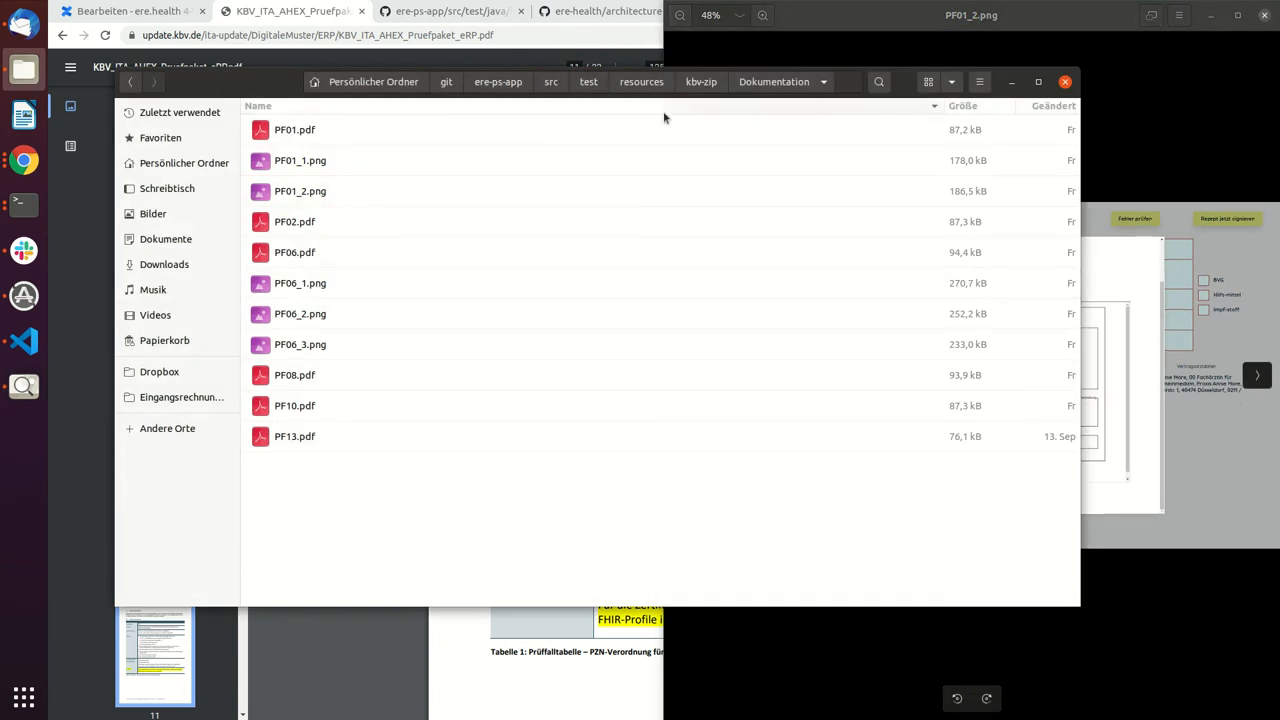
pyautogui.click(702, 82)
pyautogui.click(292, 190)
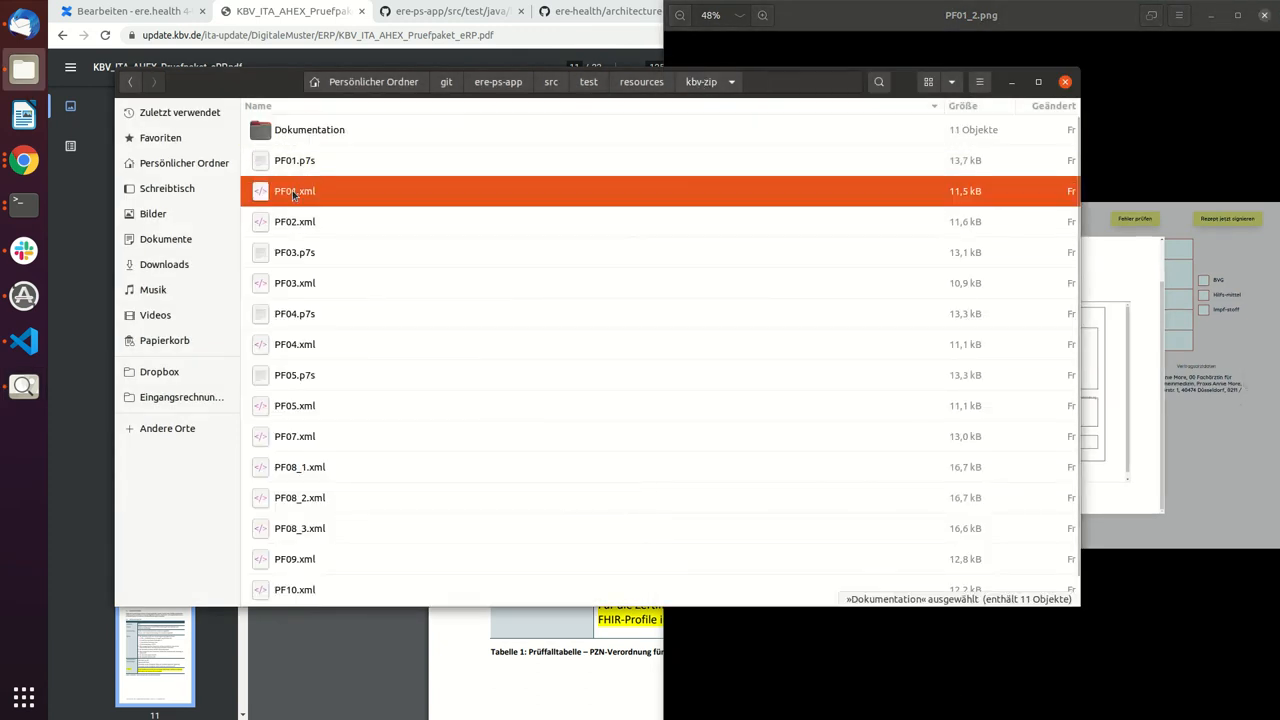
pyautogui.doubleClick(292, 190)
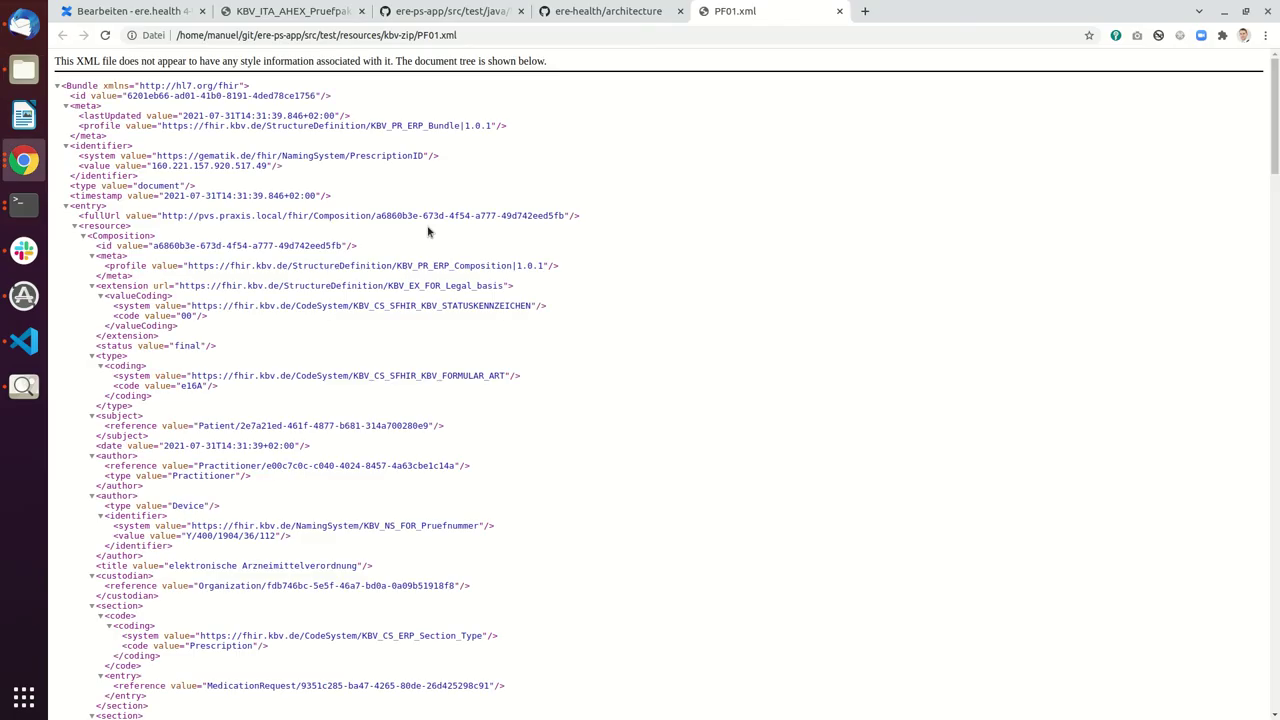
pyautogui.click(1245, 12)
pyautogui.moveTo(1150, 12); pyautogui.dragTo(2, 18)
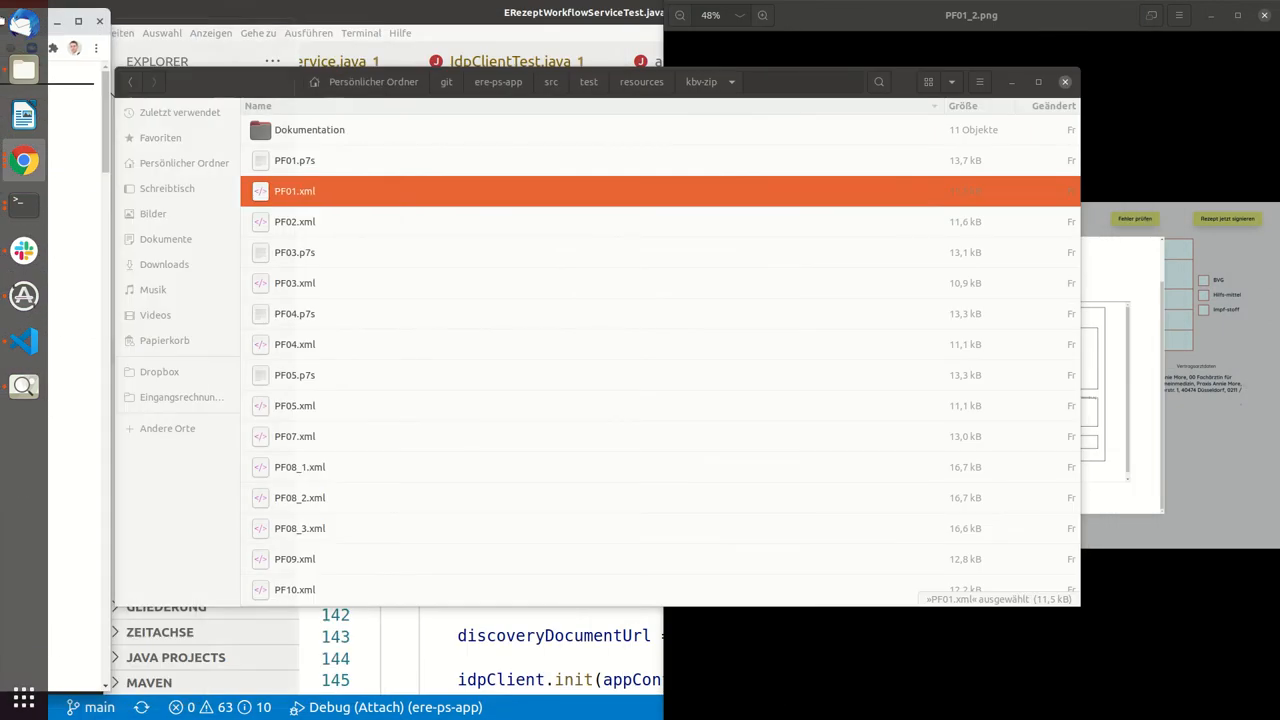
pyautogui.click(1020, 493)
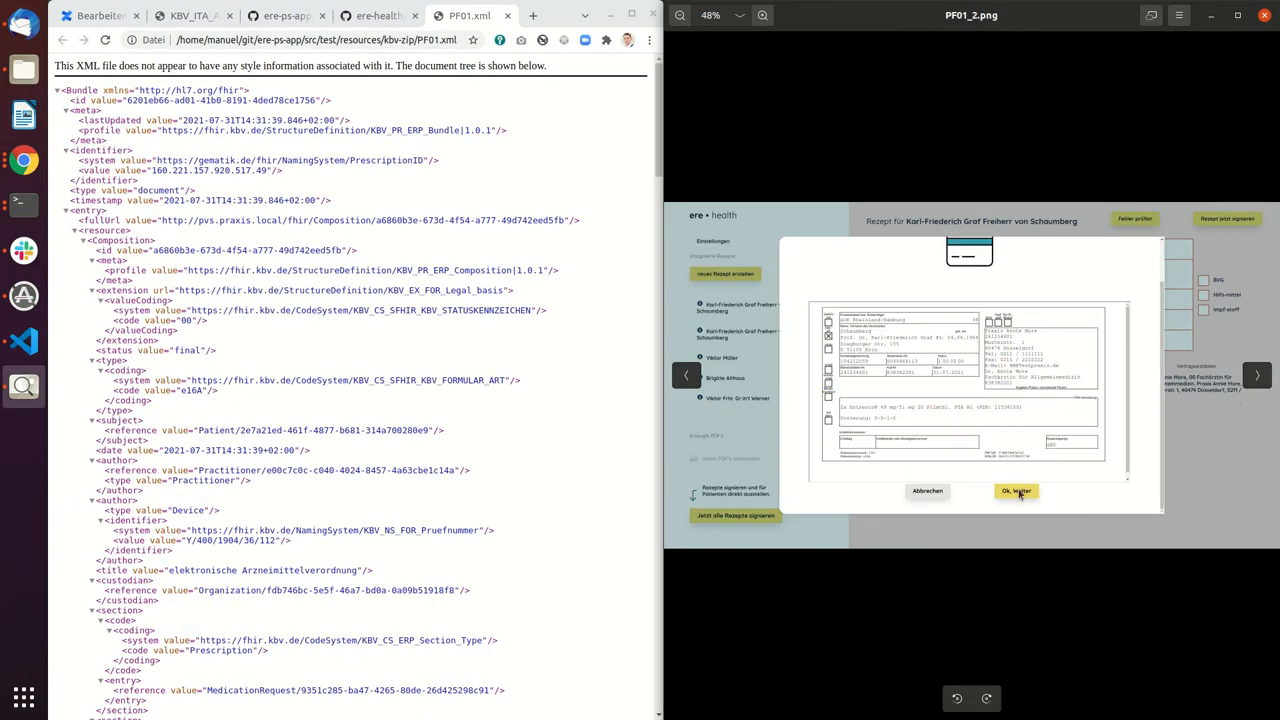
pyautogui.click(764, 14)
pyautogui.click(764, 14)
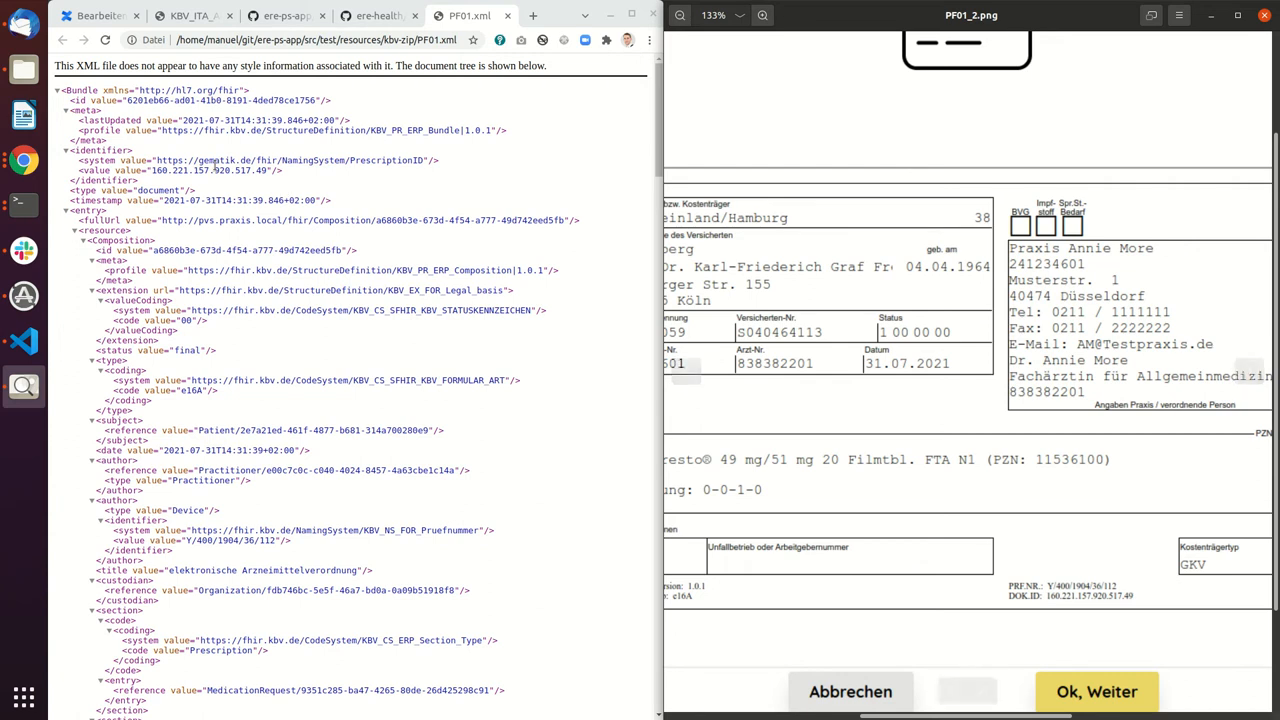
# - Locate Prüfnummer Y/400/1904/36/112 in the XML matching the screenshot, then return to the KBV PDF maximized
pyautogui.doubleClick(166, 170)
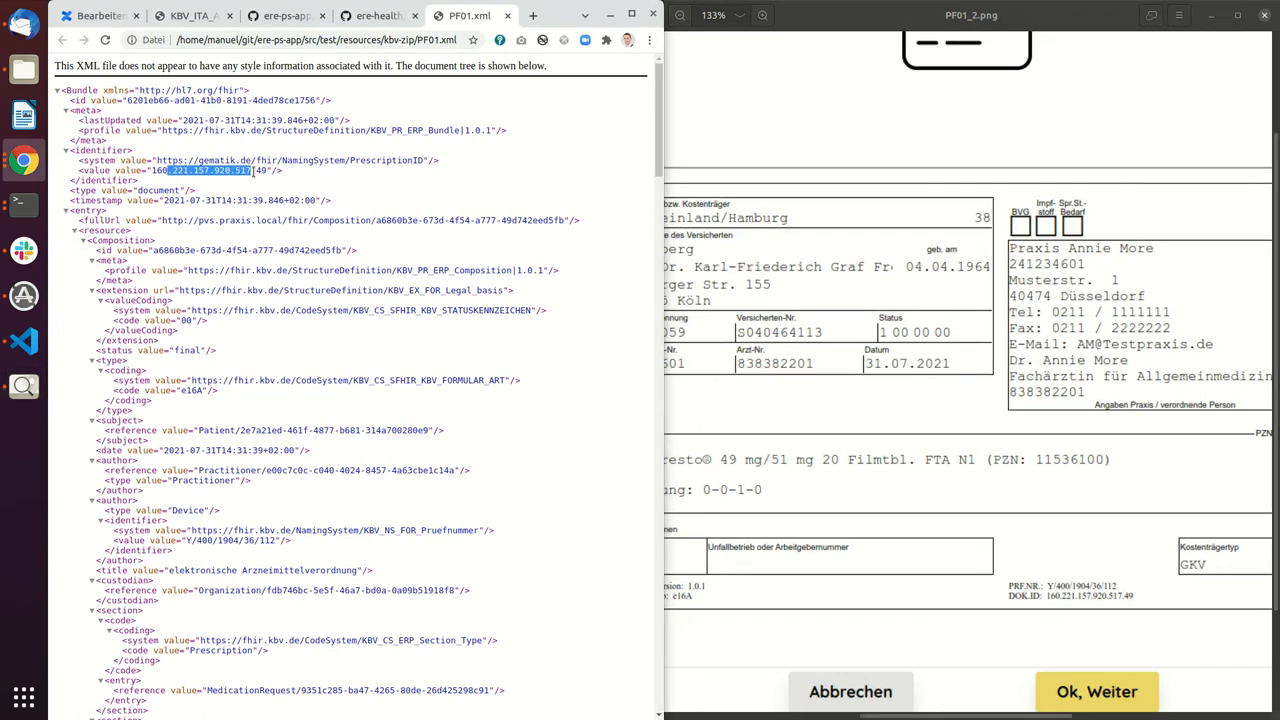
pyautogui.click(252, 170)
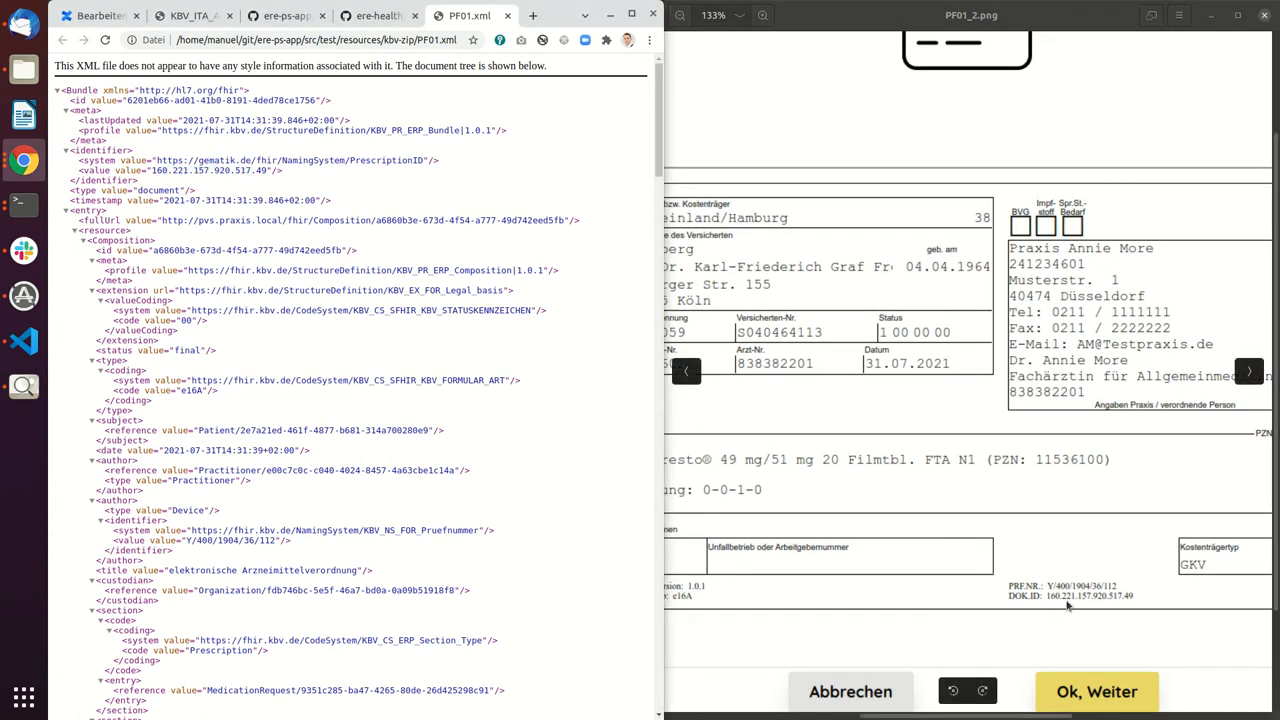
pyautogui.moveTo(1066, 590)
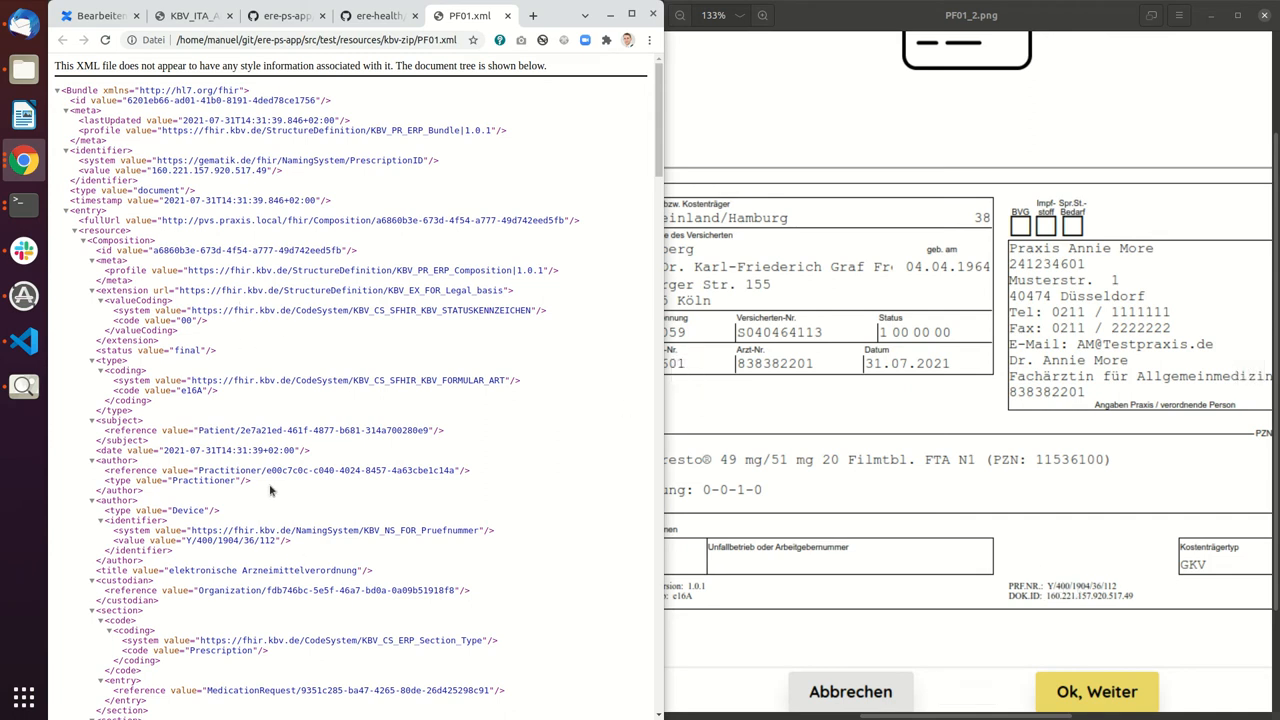
pyautogui.scroll(-1, 342, 457)
pyautogui.hotkey('ctrl', 'f')
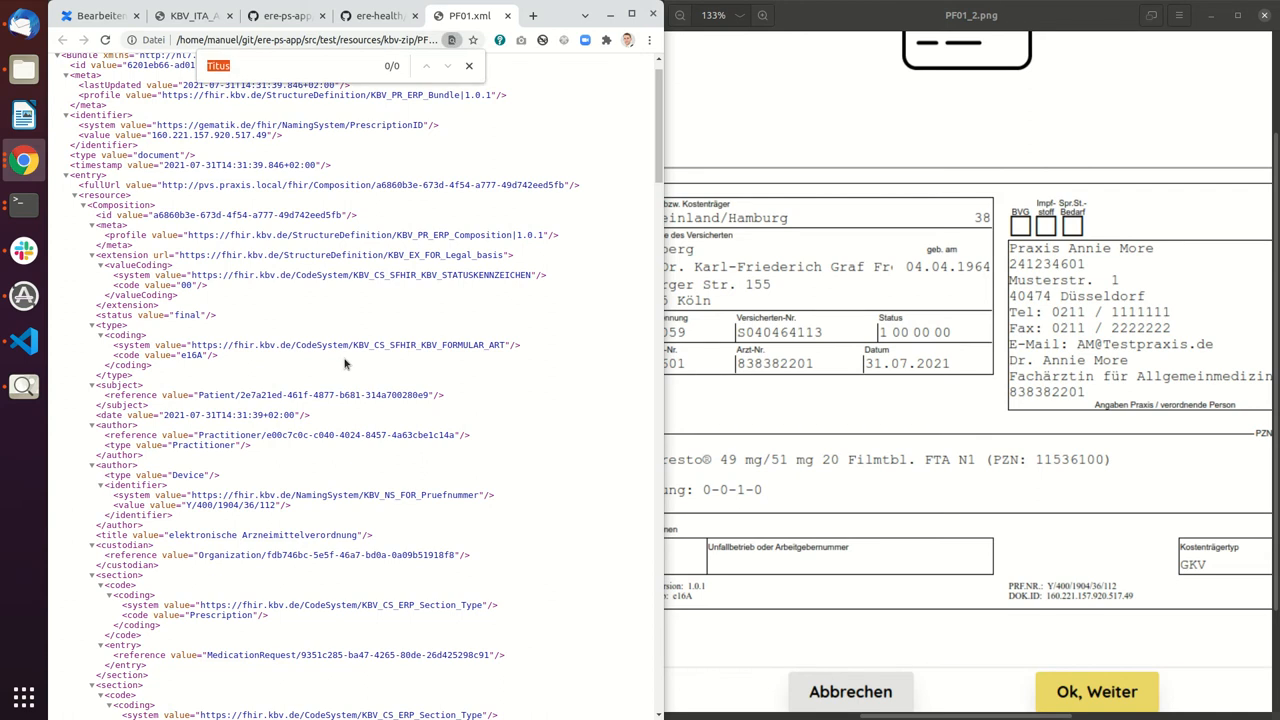
pyautogui.write('Pruef')
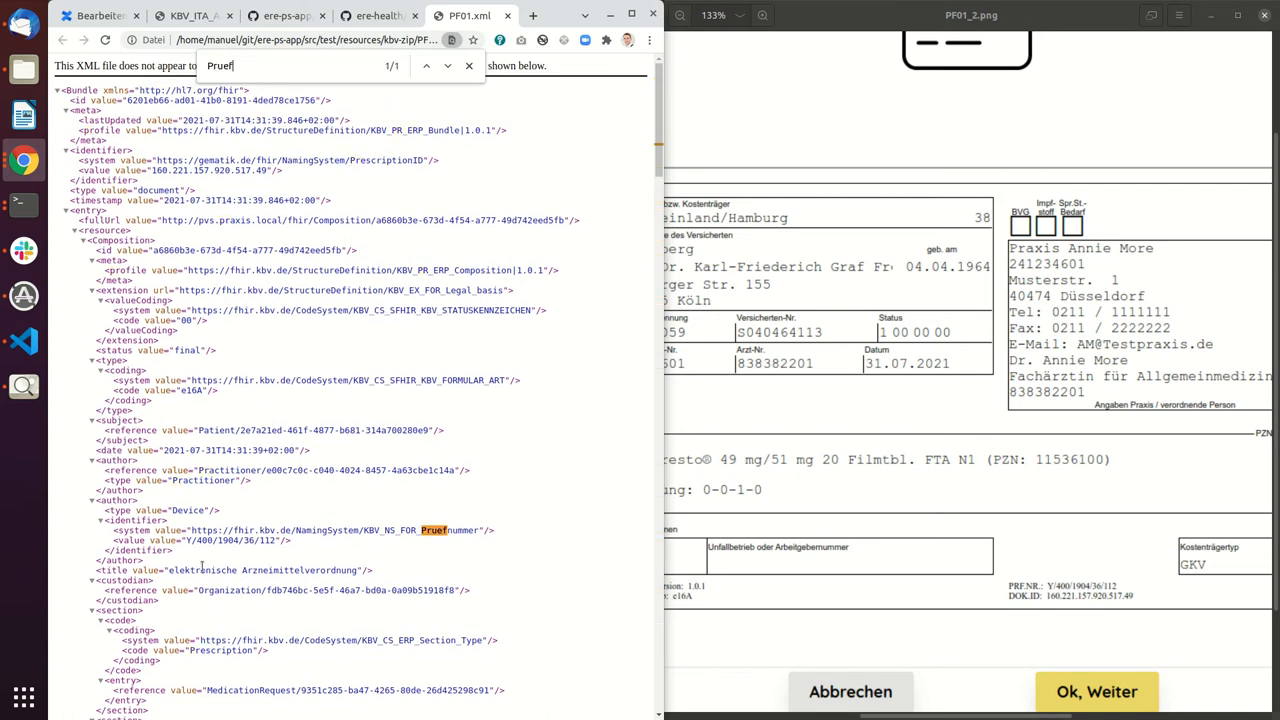
pyautogui.moveTo(187, 540); pyautogui.dragTo(272, 540)
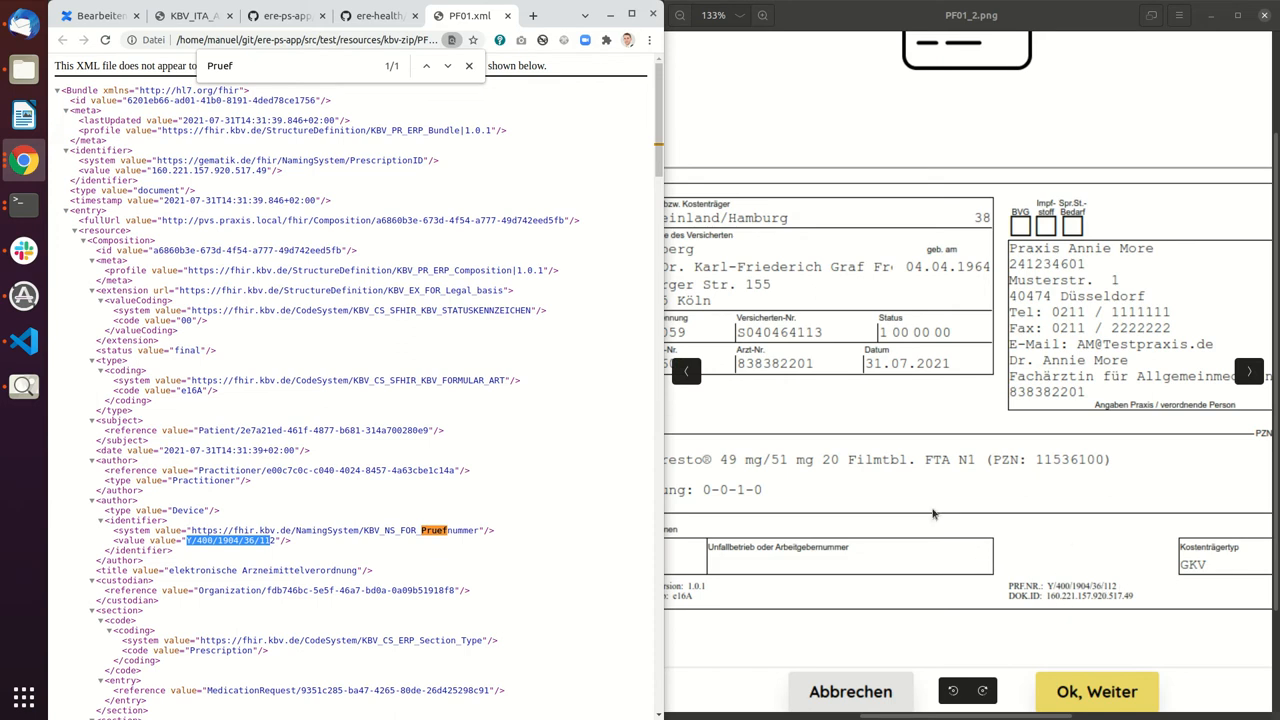
pyautogui.click(932, 288)
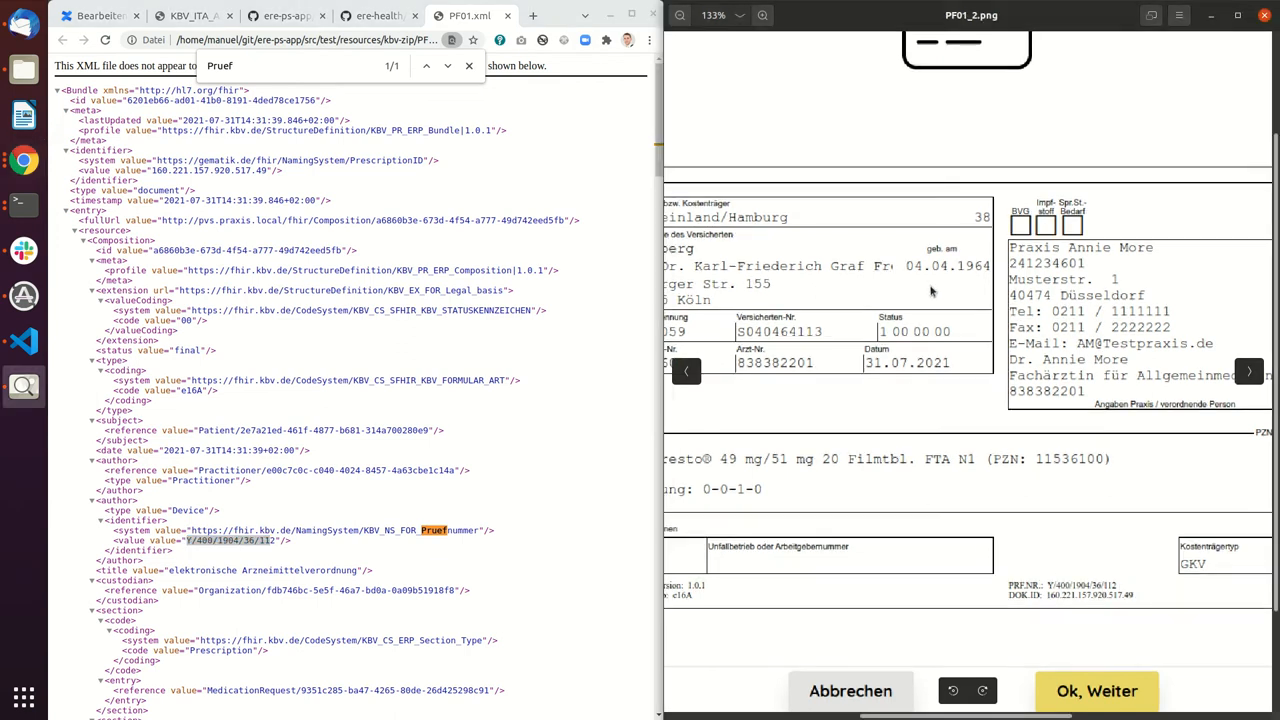
pyautogui.click(679, 16)
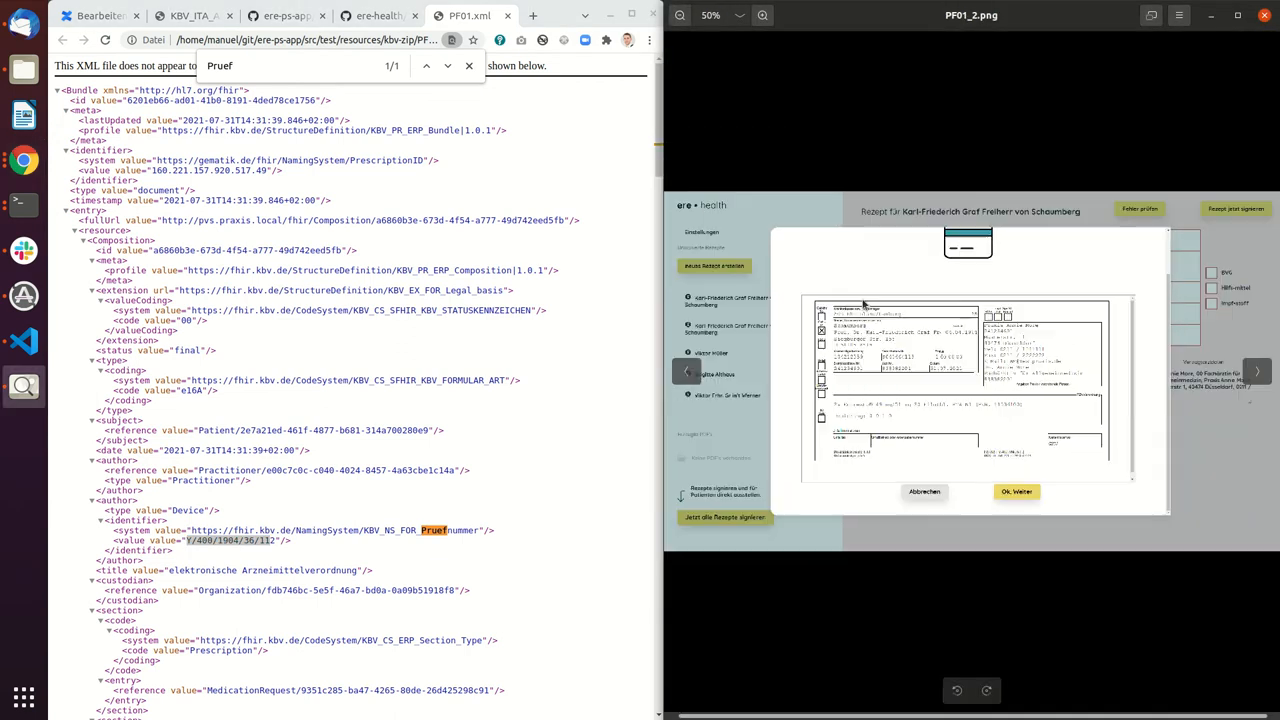
pyautogui.click(762, 16)
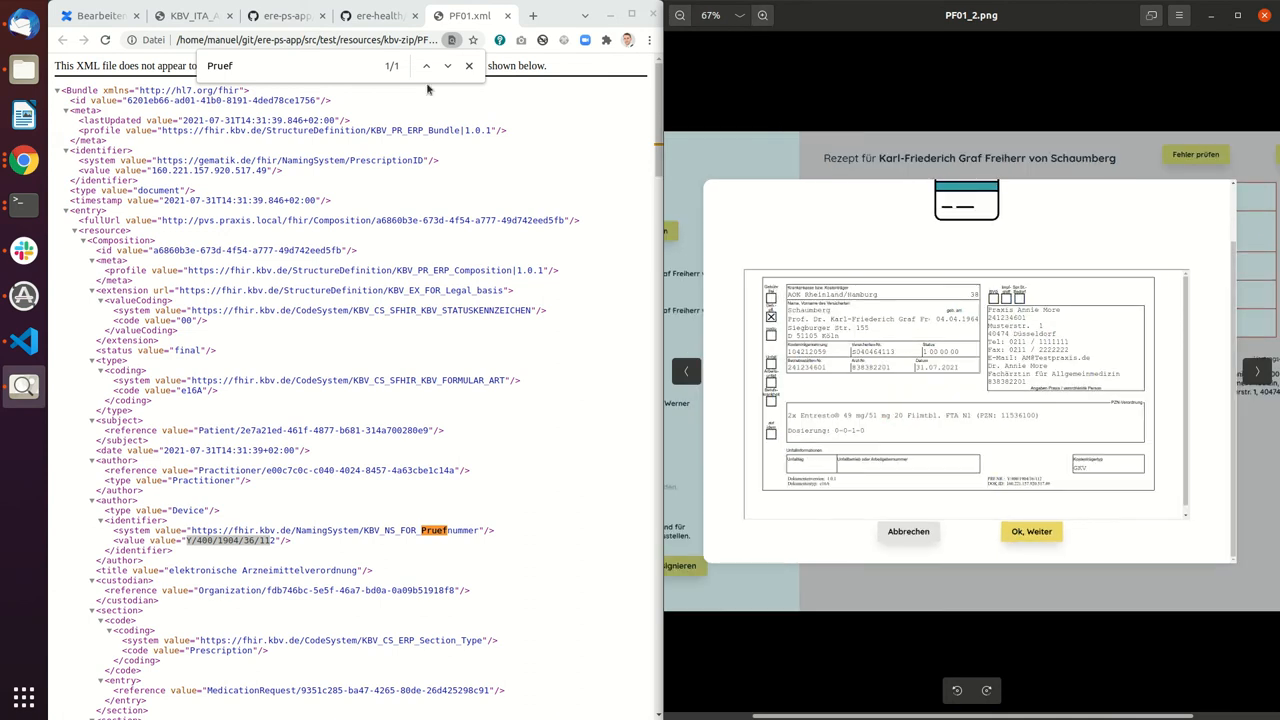
pyautogui.click(186, 16)
pyautogui.click(632, 14)
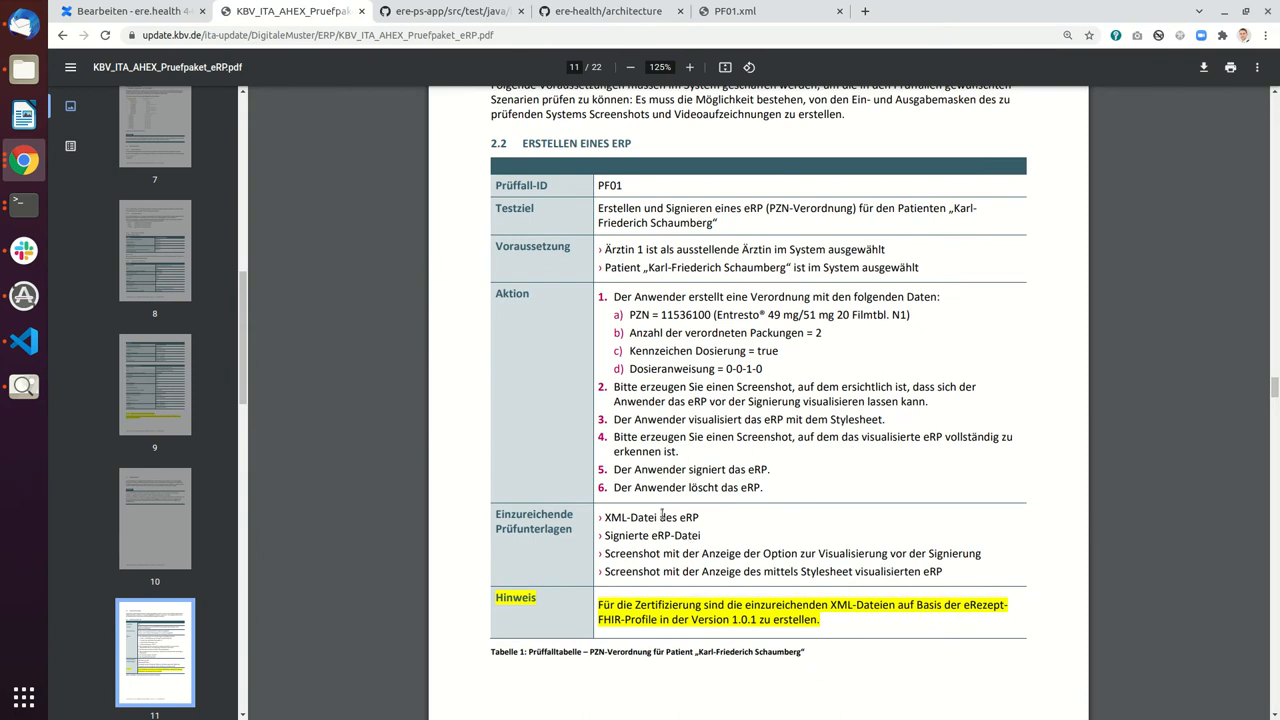
# - Show the kbv-zip folder in Files with PF01.p7s selected, resized and placed over the PDF
pyautogui.click(26, 204)
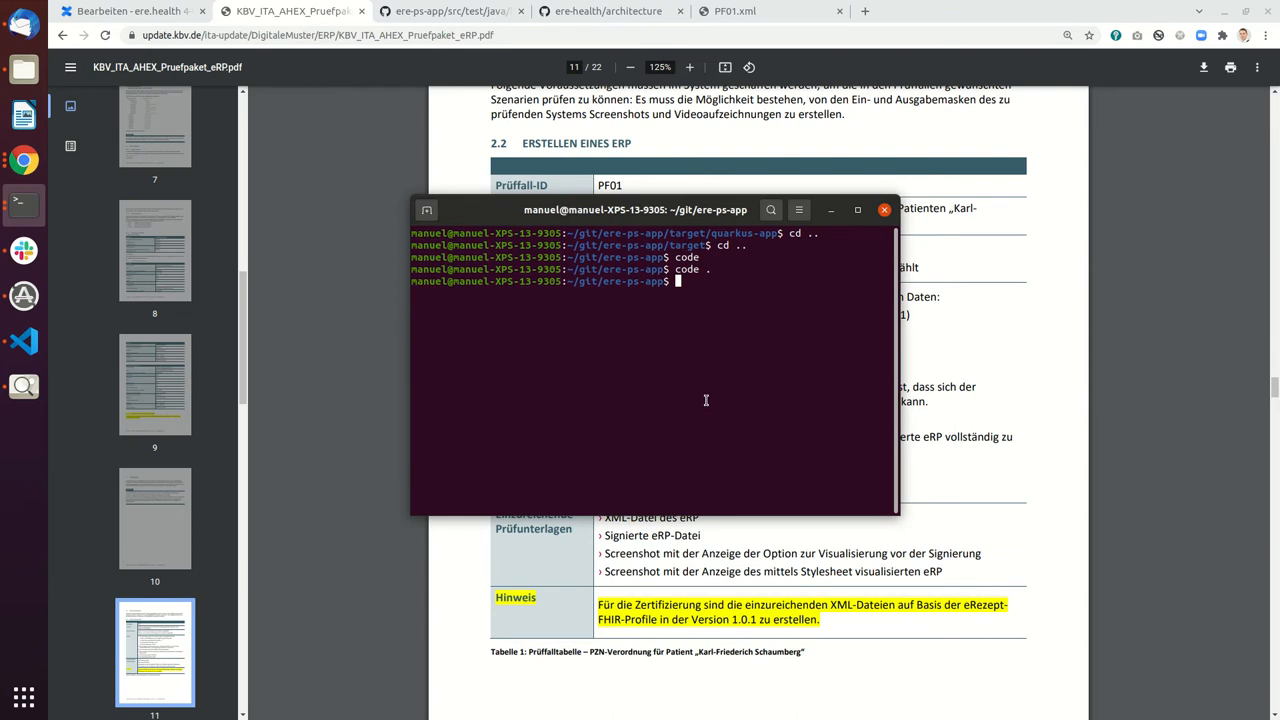
pyautogui.click(24, 68)
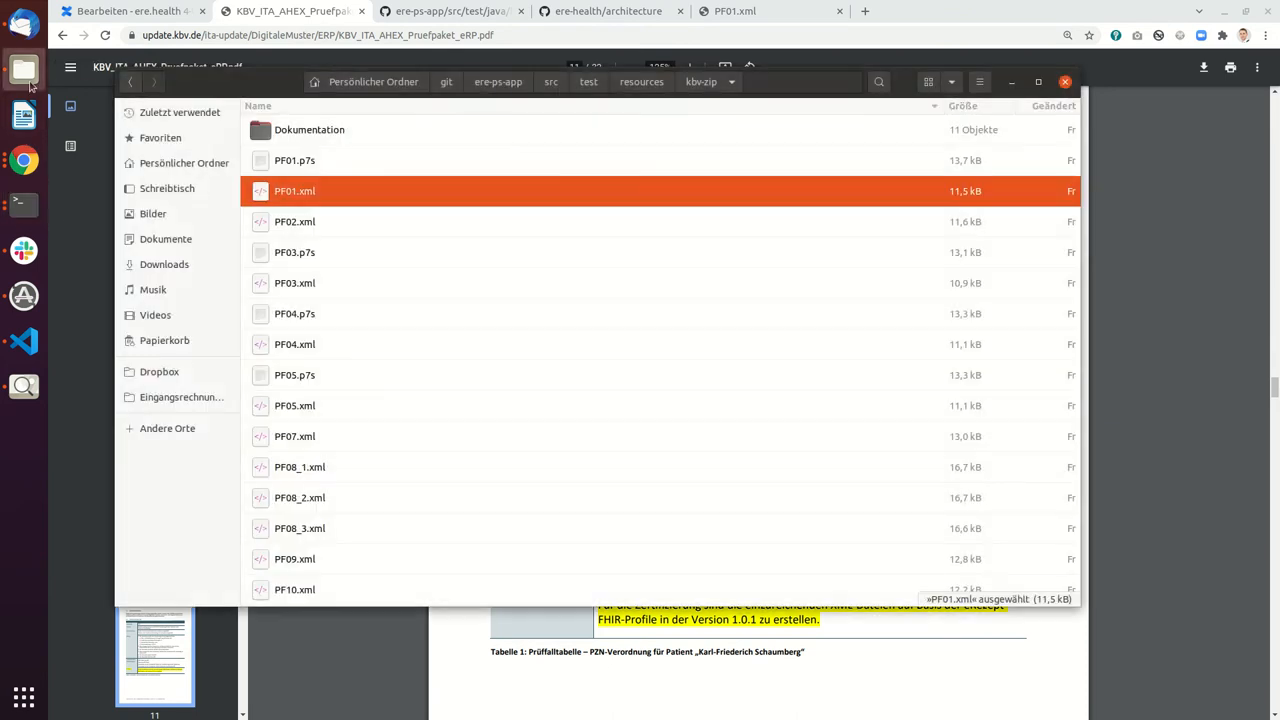
pyautogui.click(290, 166)
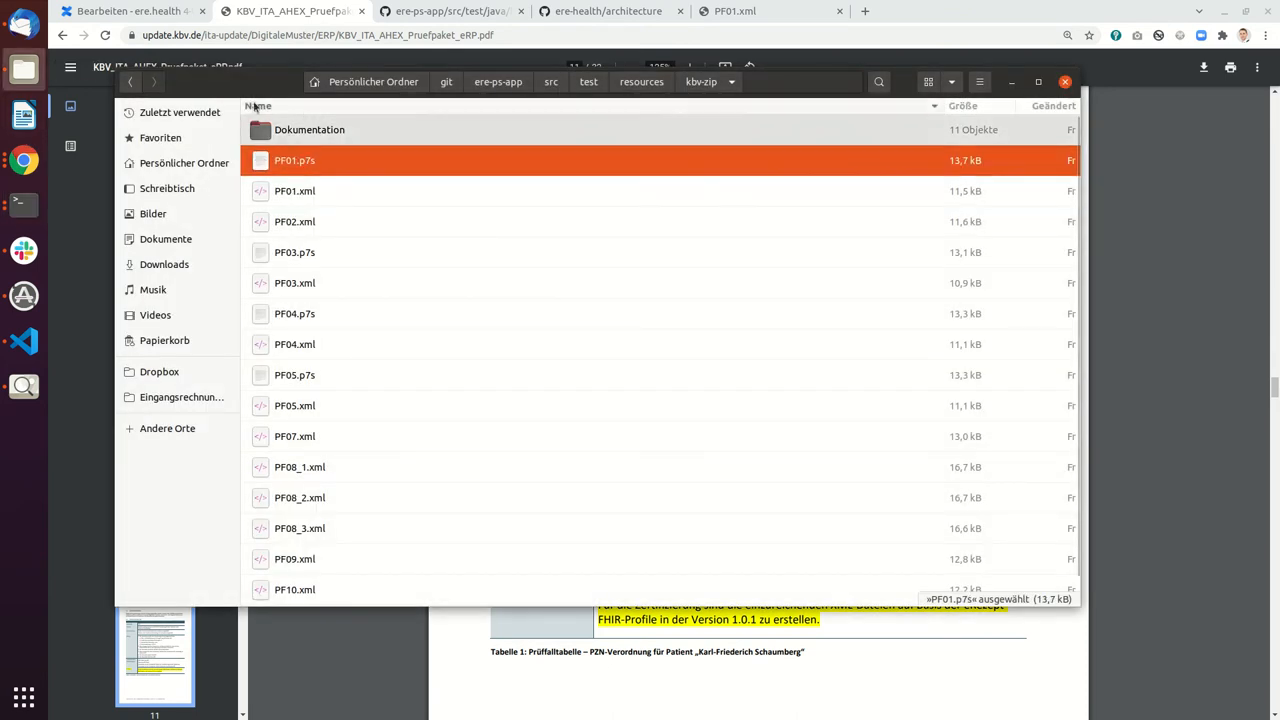
pyautogui.moveTo(256, 86); pyautogui.dragTo(420, 135)
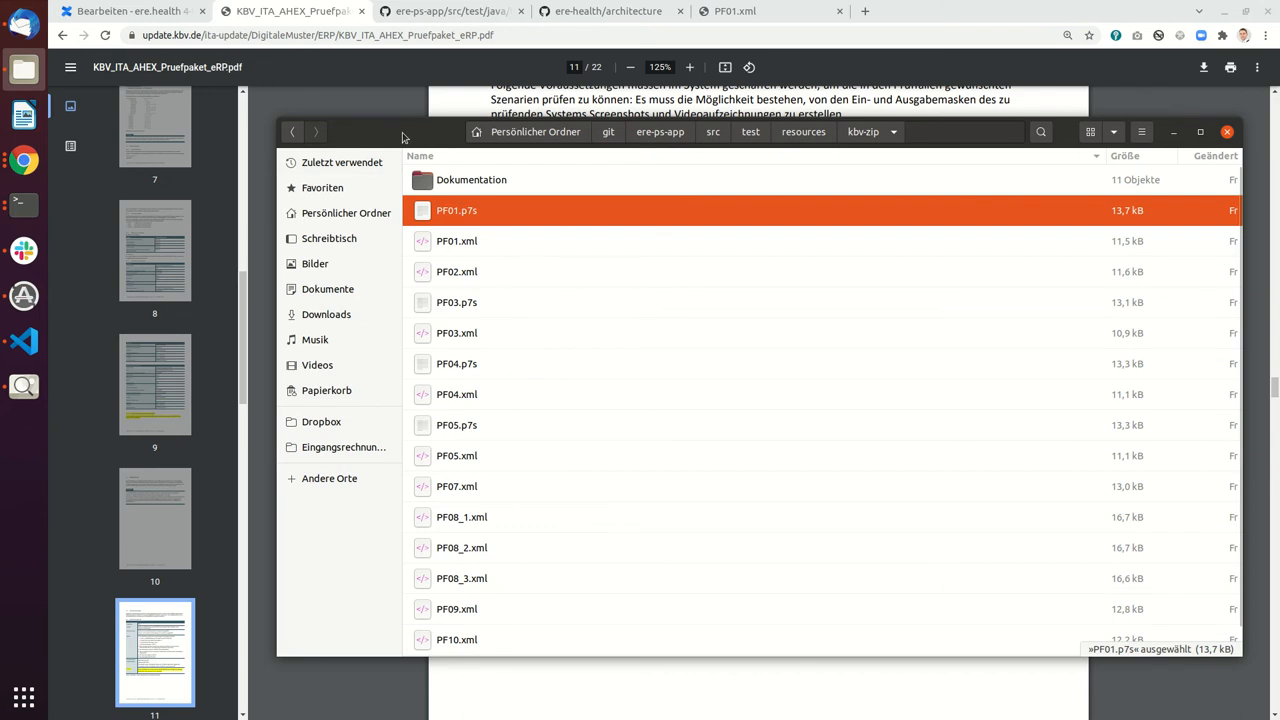
pyautogui.moveTo(402, 132)
pyautogui.mouseDown()
pyautogui.moveTo(317, 128)
pyautogui.moveTo(320, 89)
pyautogui.mouseUp()
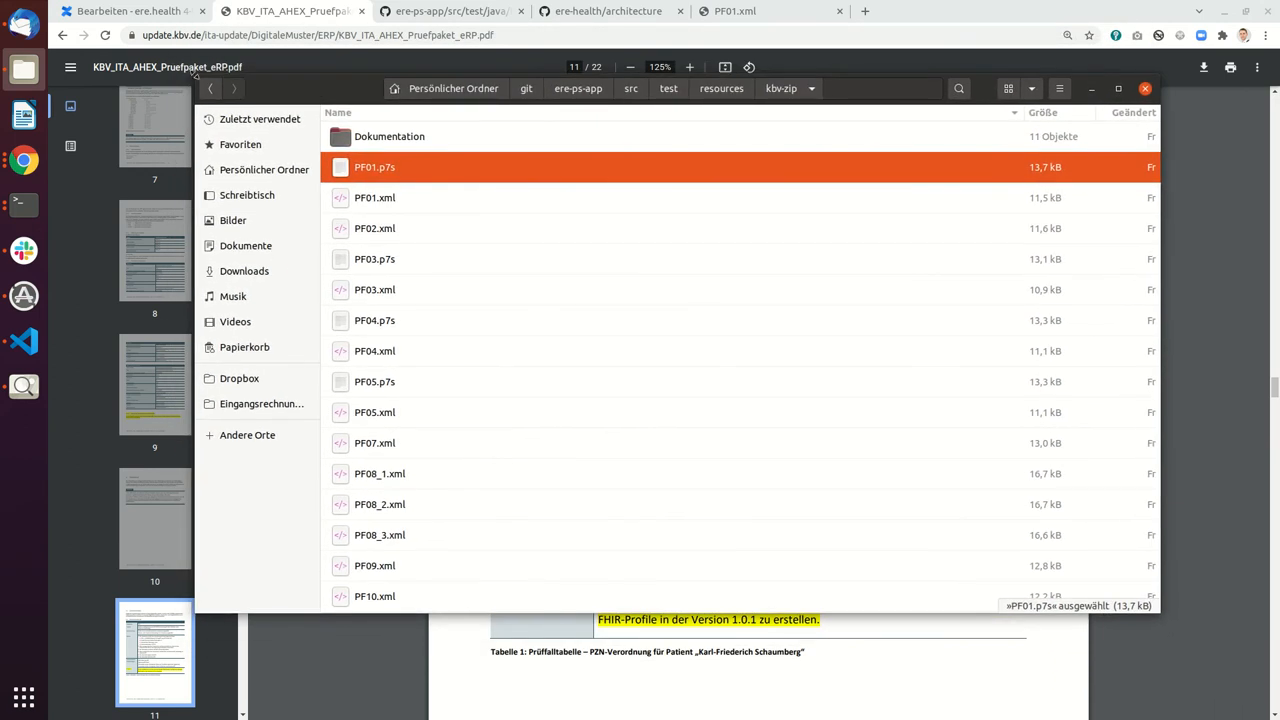
pyautogui.moveTo(196, 74); pyautogui.dragTo(386, 202)
pyautogui.moveTo(946, 226); pyautogui.dragTo(959, 277)
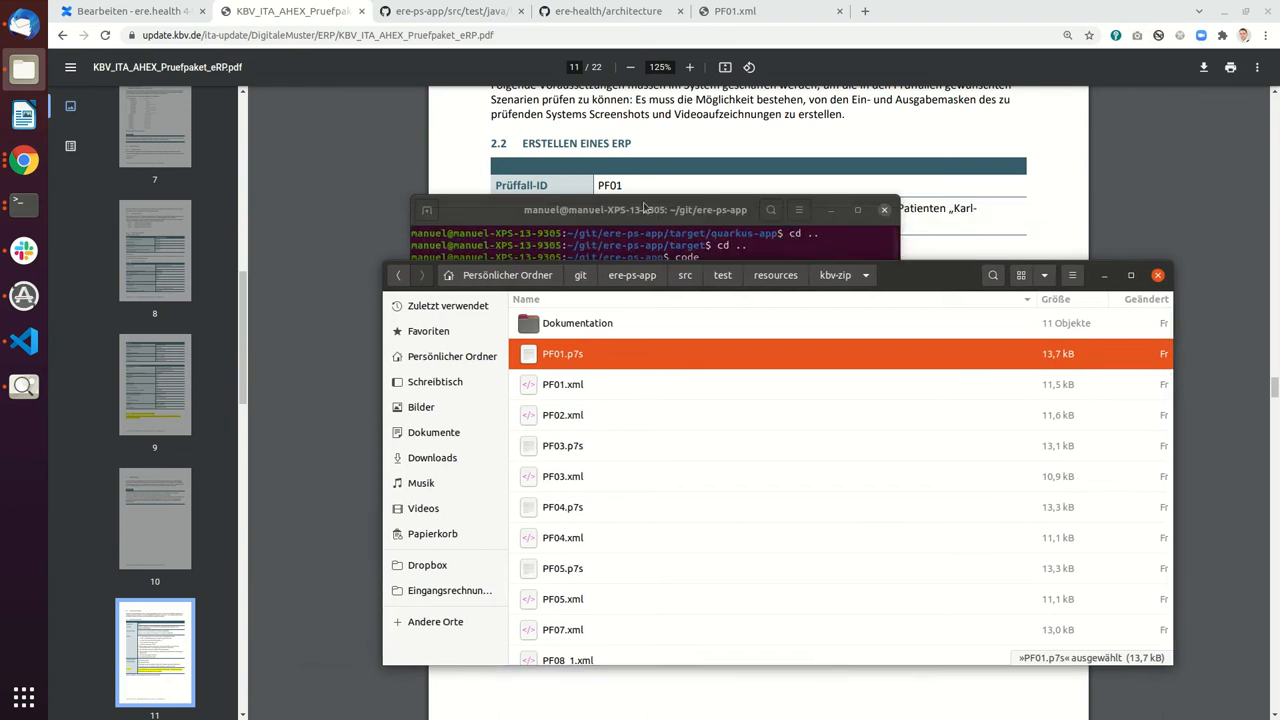
# - Search Google for 'RFC cryptography CMS' and open the RFC 5652 IETF Tools result
pyautogui.click(866, 12)
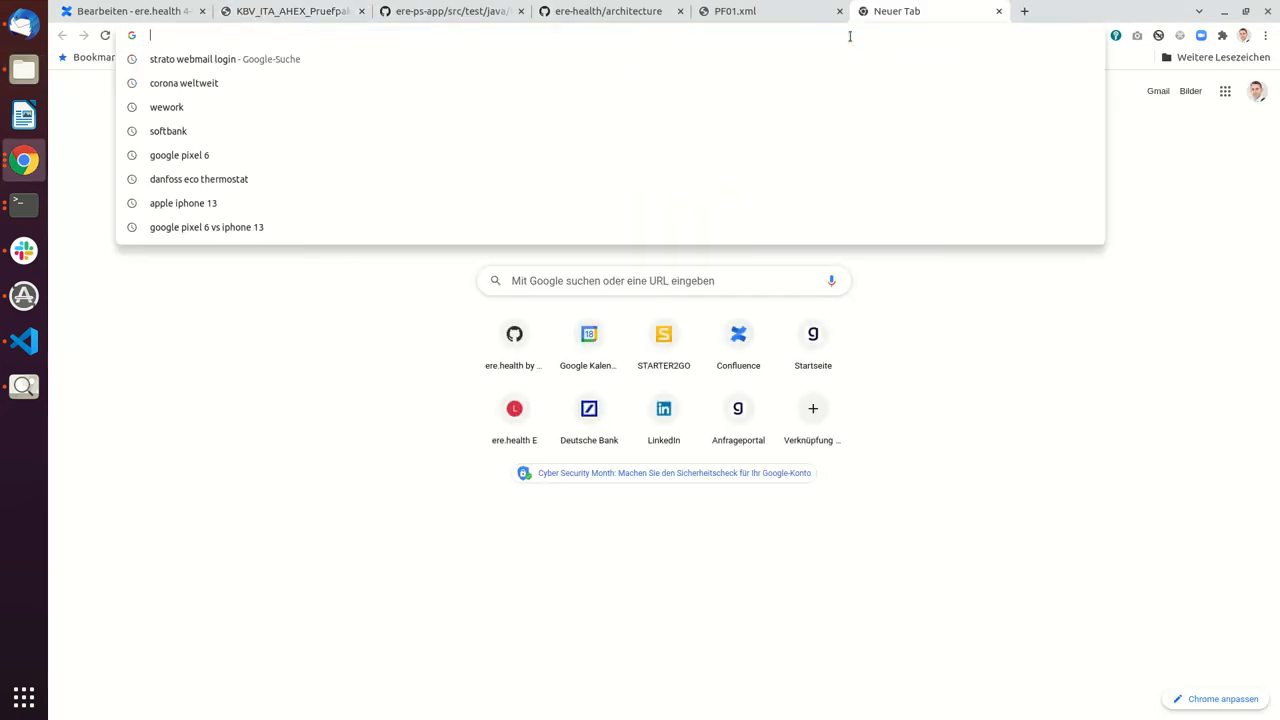
pyautogui.write('RFC cry')
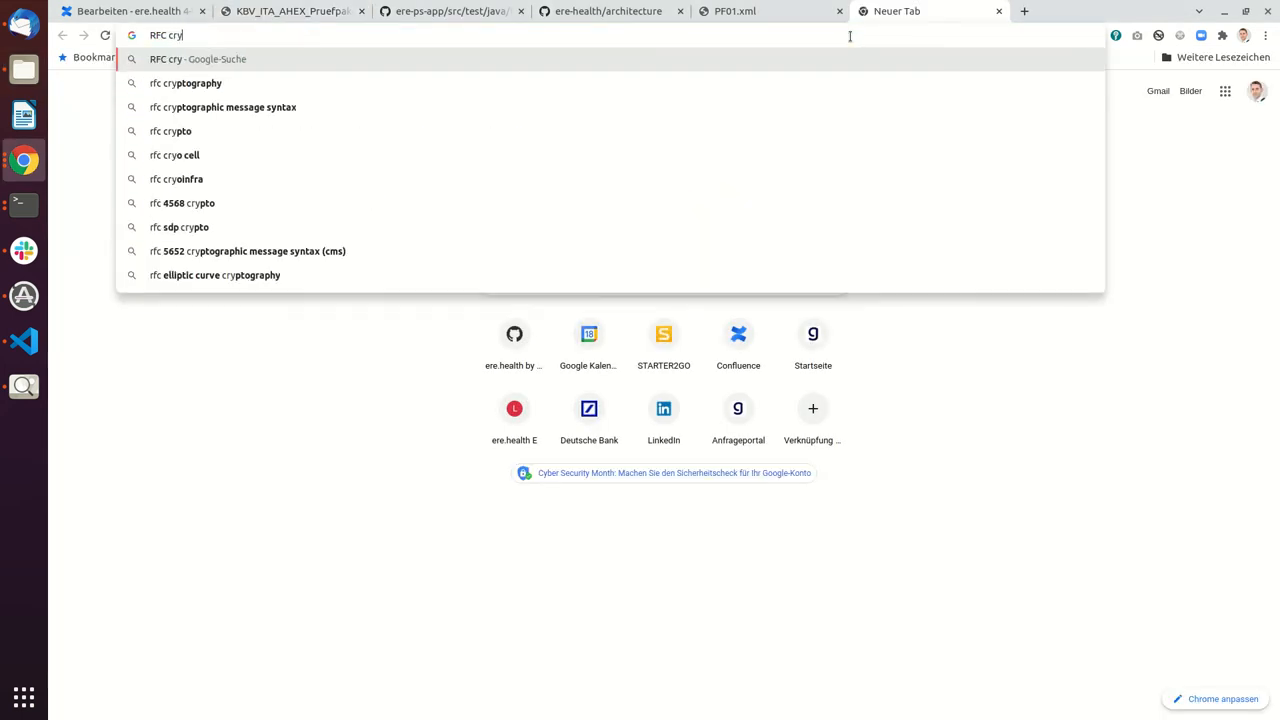
pyautogui.write('top')
pyautogui.press('BackSpace')
pyautogui.press('BackSpace')
pyautogui.press('BackSpace')
pyautogui.write('p')
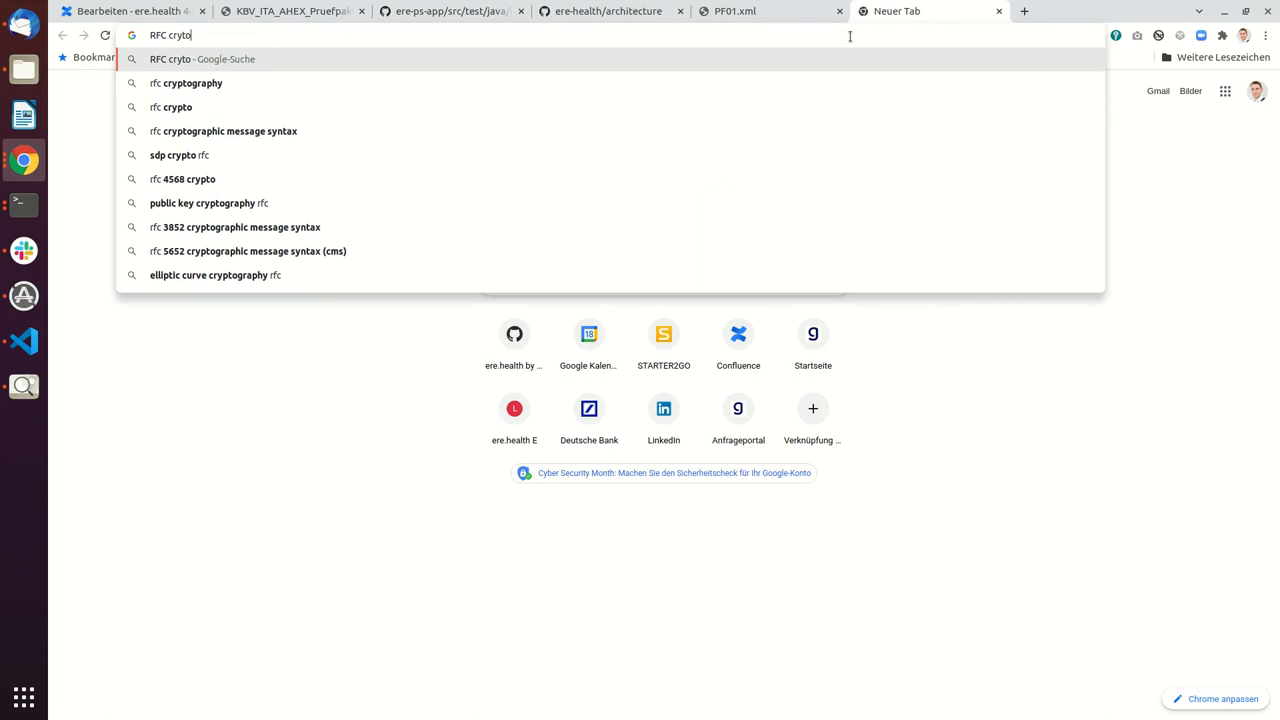
pyautogui.write('tograp')
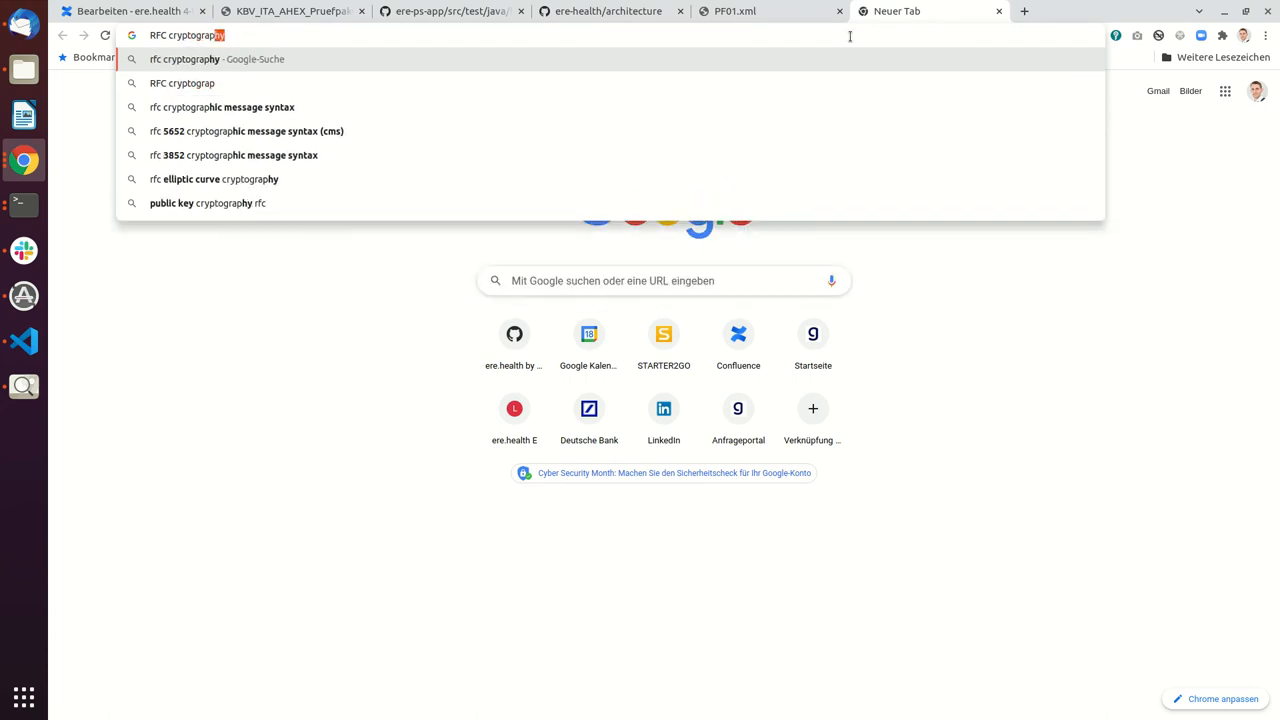
pyautogui.write('hy CMS')
pyautogui.press('Return')
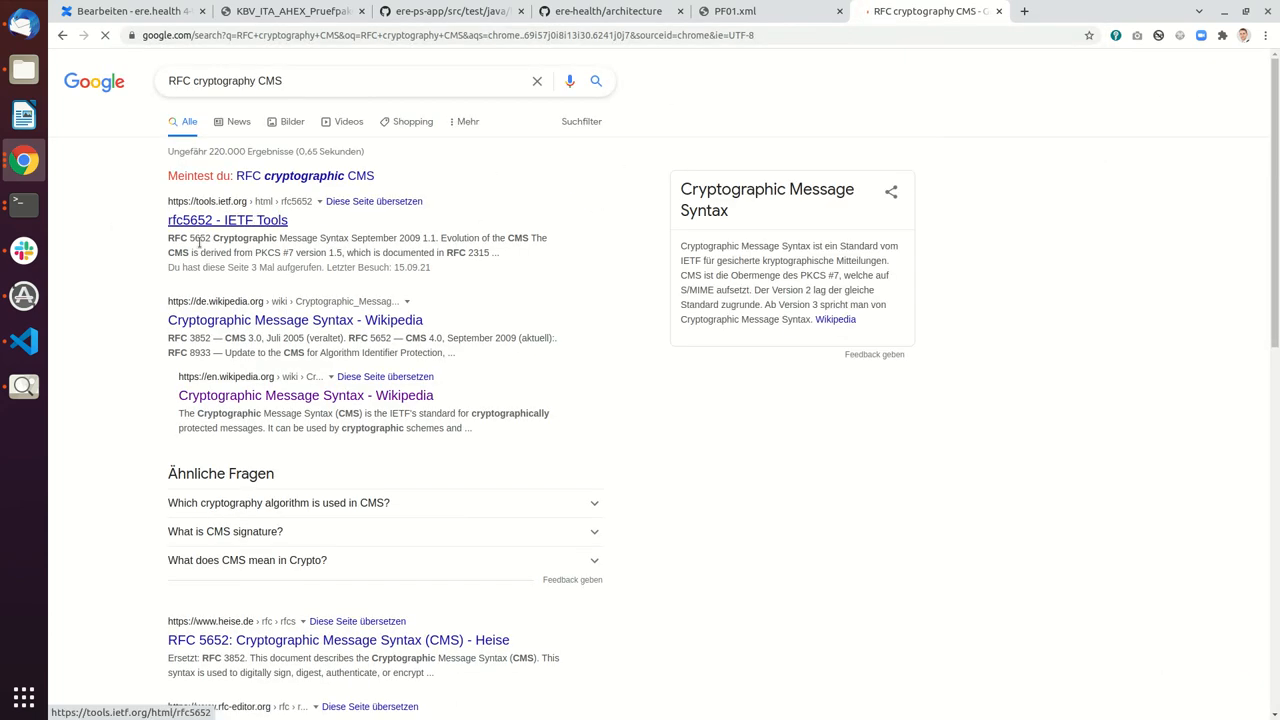
pyautogui.click(250, 226)
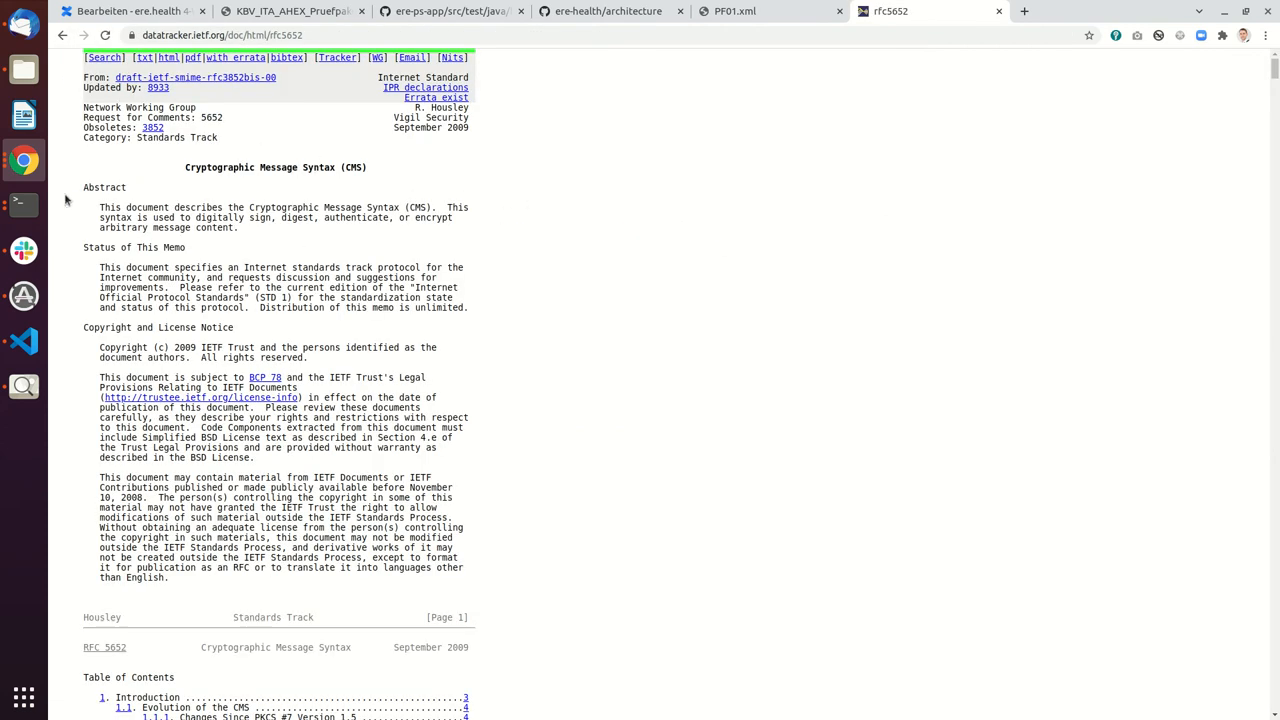
pyautogui.click(24, 204)
pyautogui.write('cd ')
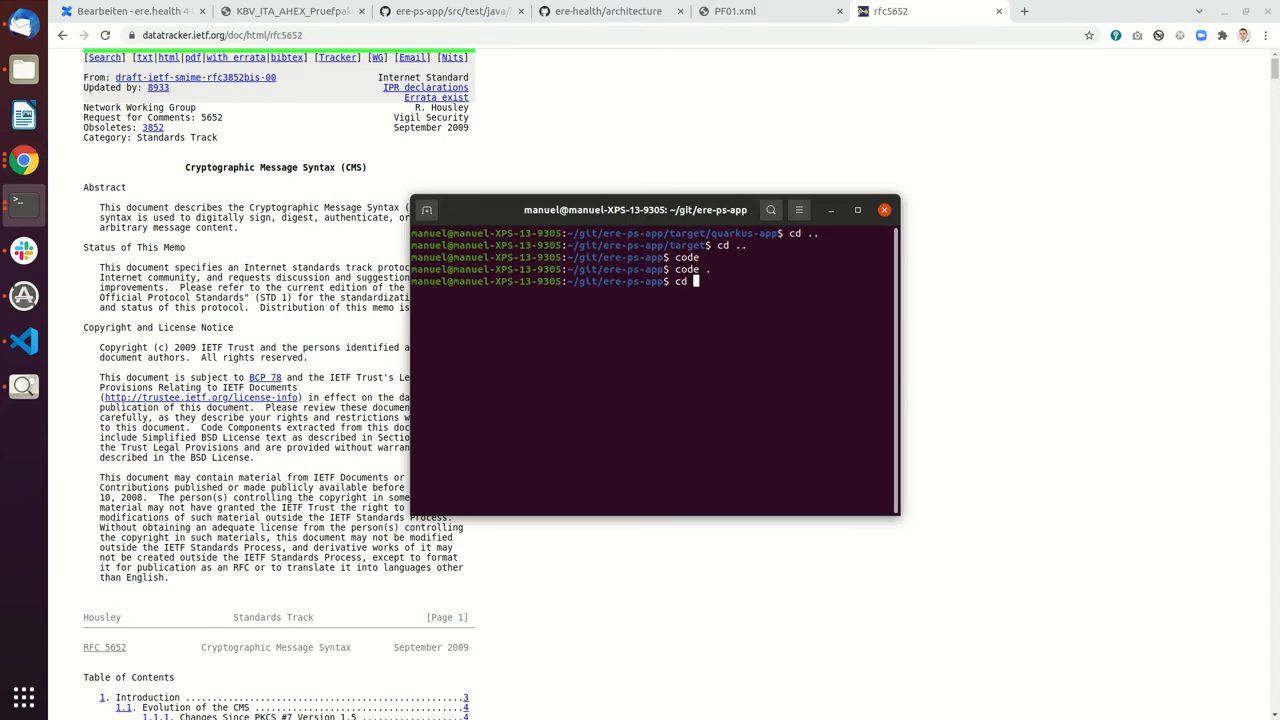
pyautogui.write('src/test/')
pyautogui.write('resources/')
pyautogui.write('kbv-')
# - Change into src/test/resources/kbv-zip/ and enlarge the terminal window
pyautogui.press('Tab')
pyautogui.press('Return')
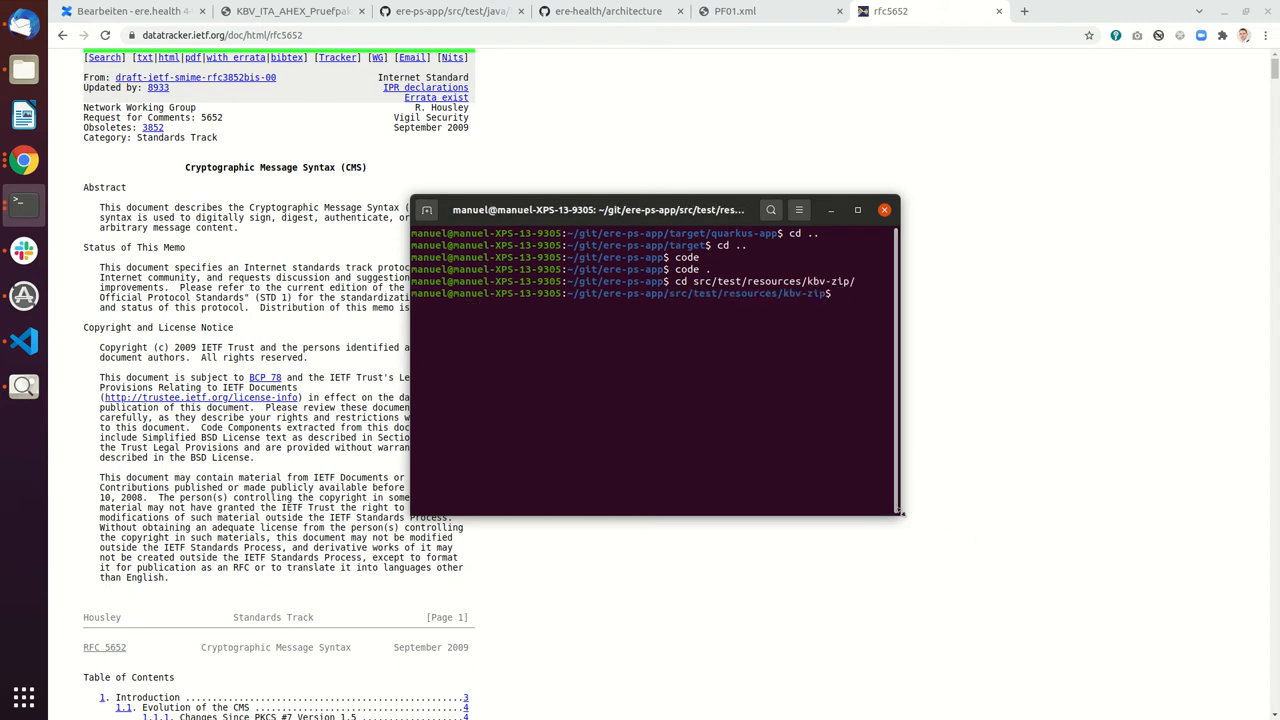
pyautogui.moveTo(899, 514); pyautogui.dragTo(1038, 575)
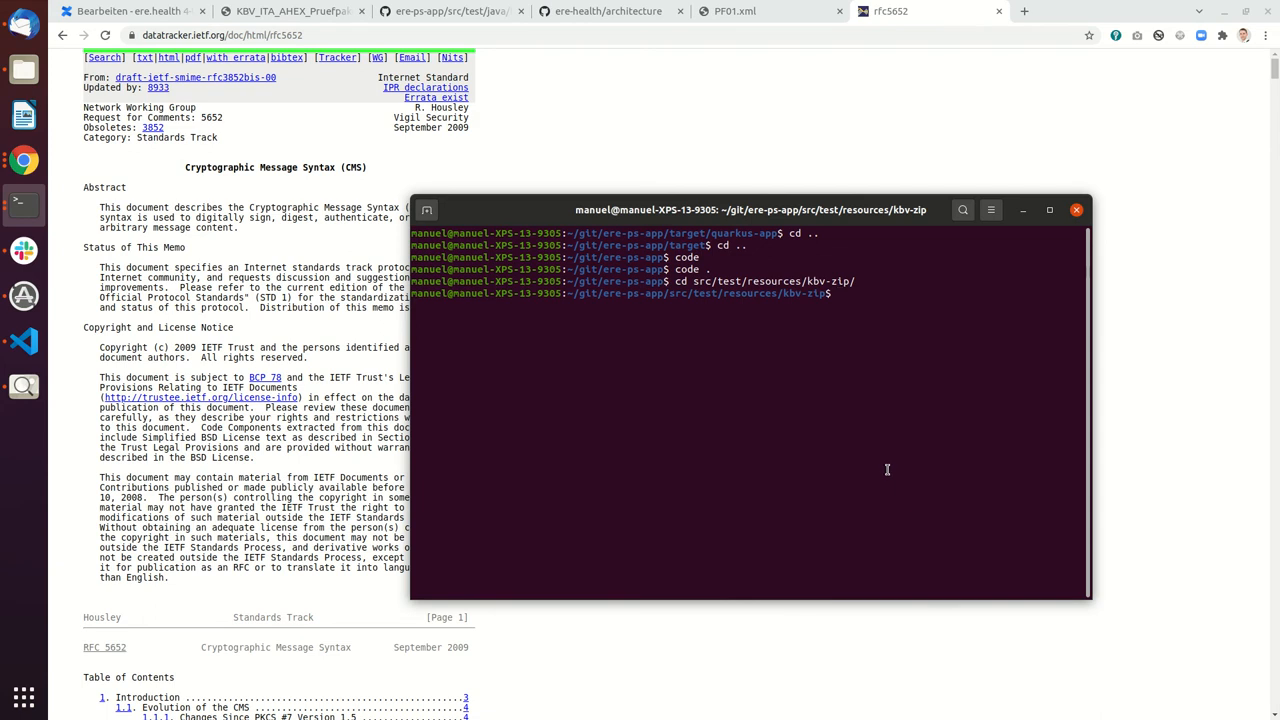
pyautogui.write('openssl ')
pyautogui.write('cms')
# - Run openssl asn1parse -in PF01.p7s -inform DER after the first attempt errors out
pyautogui.hotkey('ctrl', 'r')
pyautogui.hotkey('ctrl', 'r')
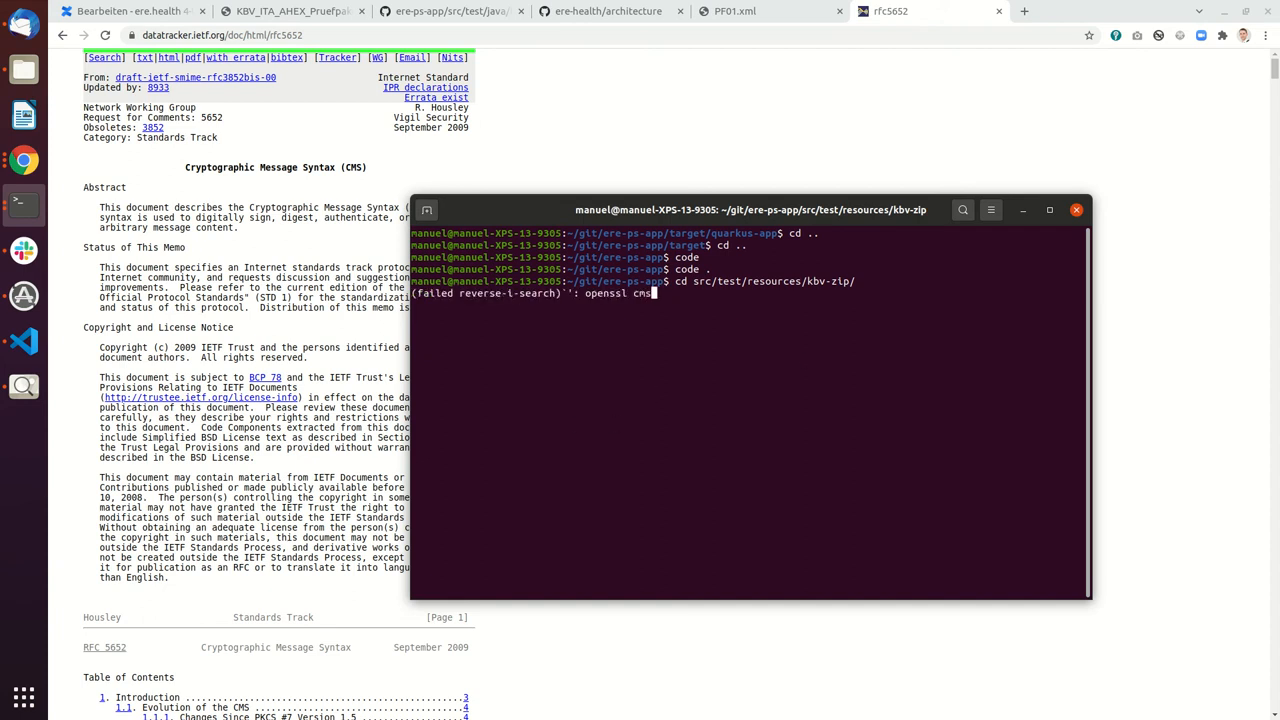
pyautogui.press('Escape')
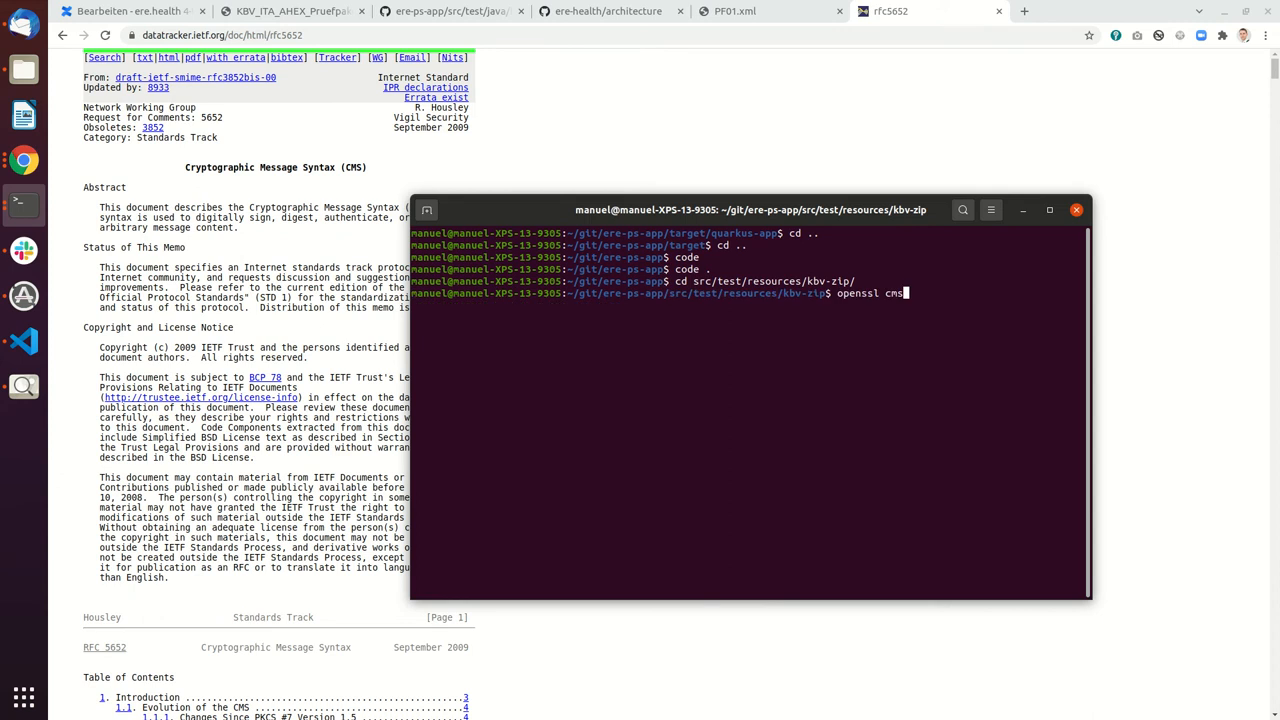
pyautogui.press('BackSpace')
pyautogui.press('BackSpace')
pyautogui.press('BackSpace')
pyautogui.write('a')
pyautogui.write('sn1pars')
pyautogui.write('e -in ')
pyautogui.write('PF')
pyautogui.press('Tab')
pyautogui.press('Tab')
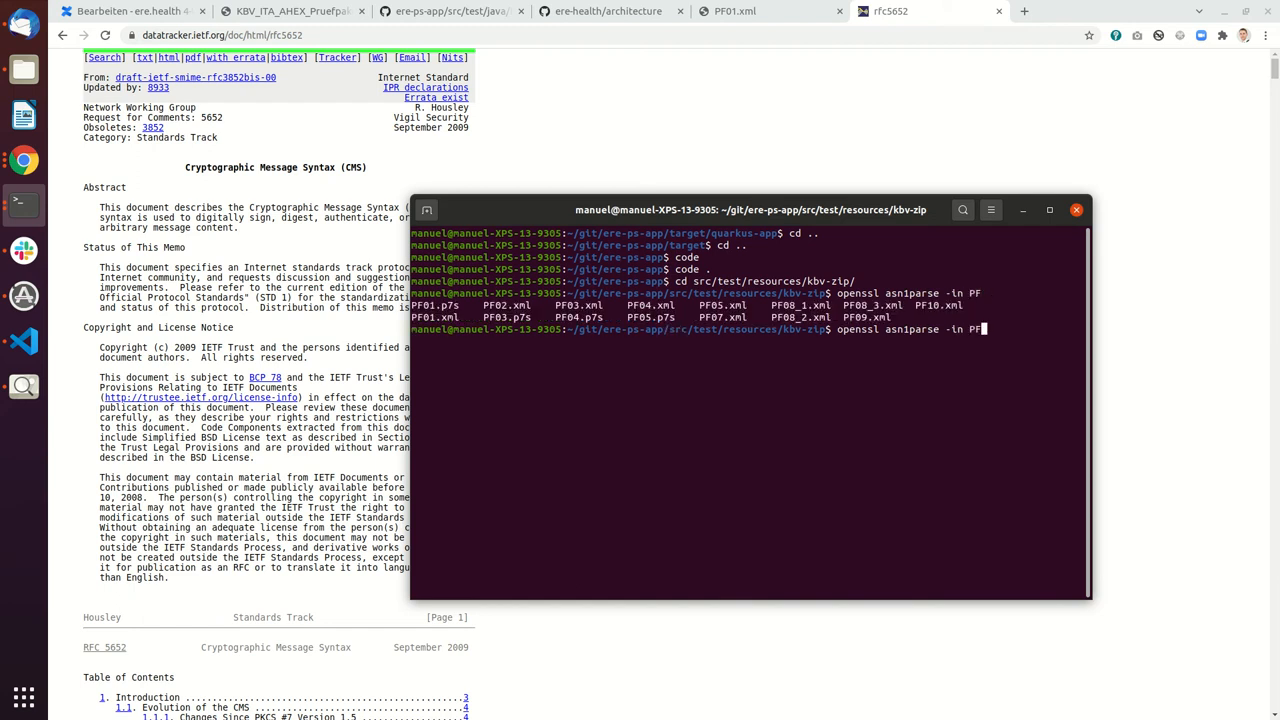
pyautogui.write('01.p7s')
pyautogui.press('Return')
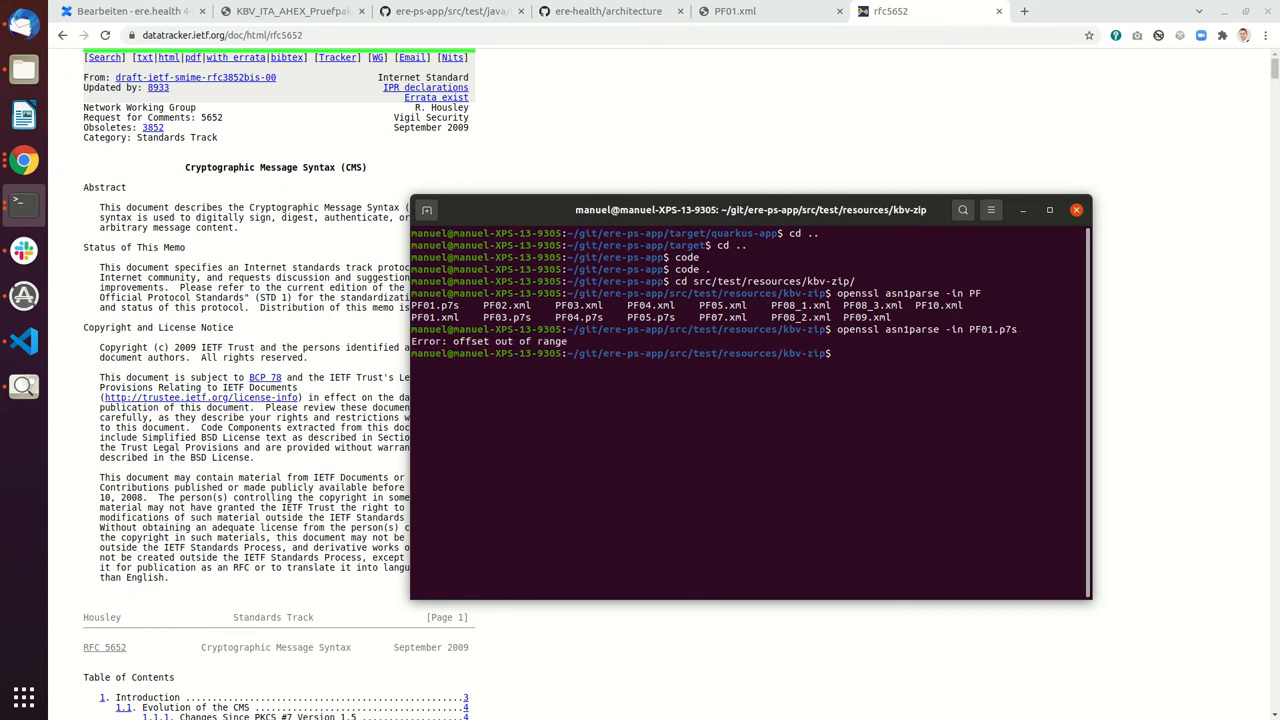
pyautogui.press('Up')
pyautogui.write('-i')
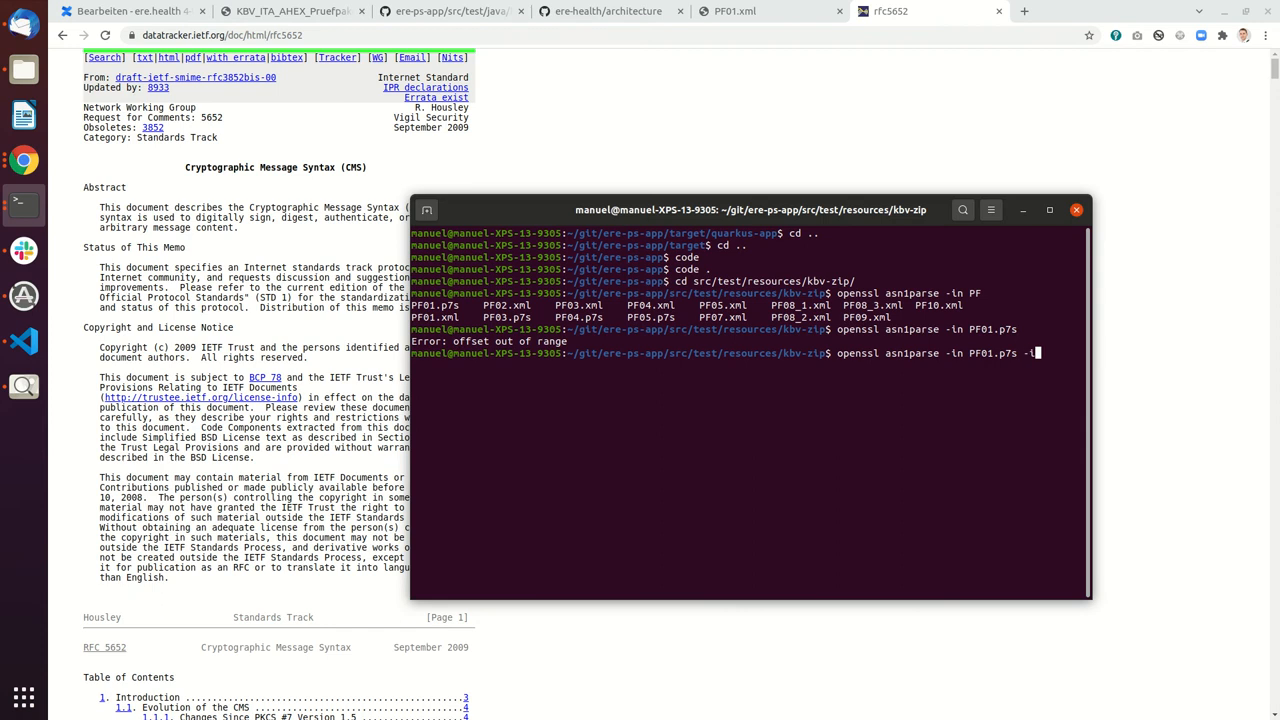
pyautogui.write('nform DER')
pyautogui.press('Return')
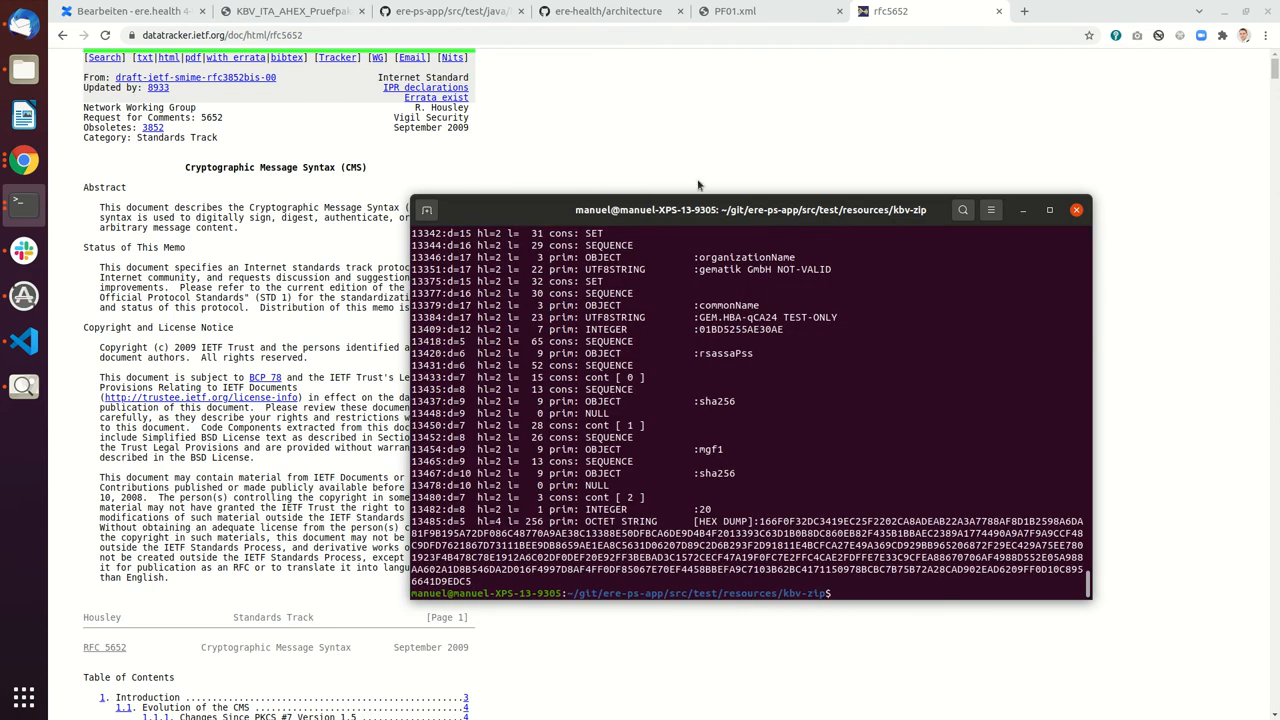
pyautogui.moveTo(625, 215); pyautogui.dragTo(475, 79)
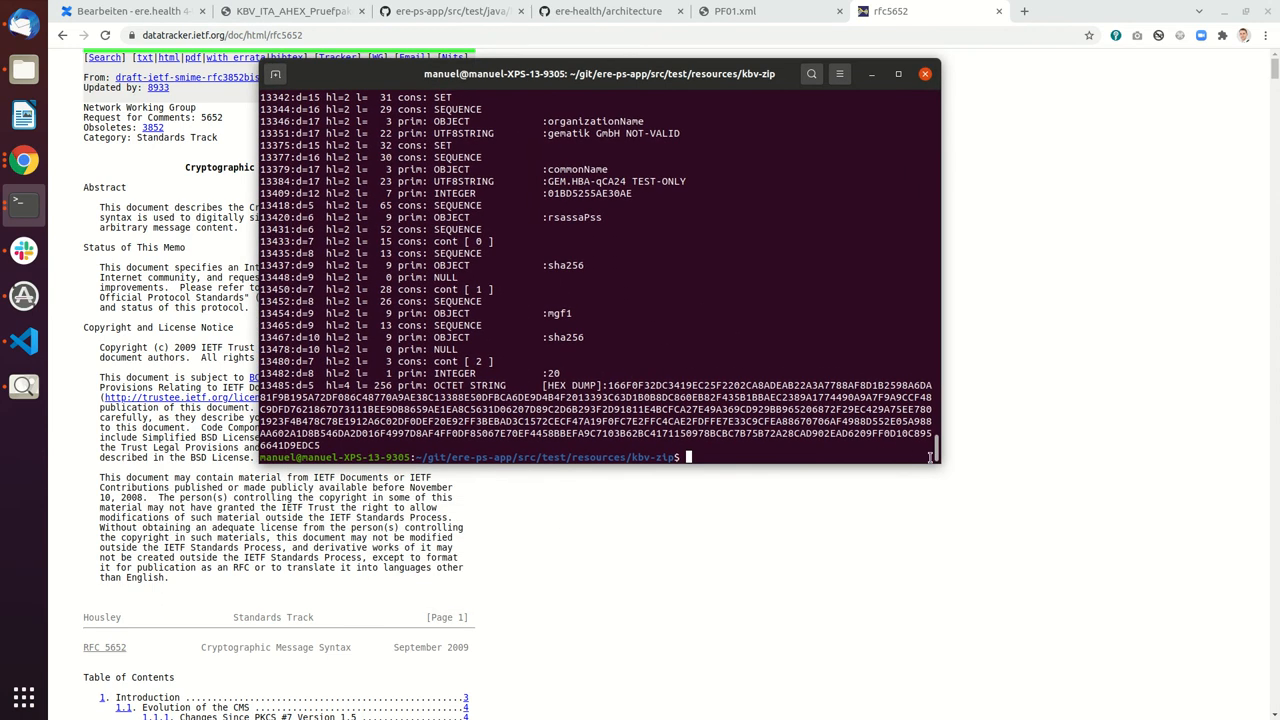
pyautogui.moveTo(947, 478); pyautogui.dragTo(1182, 647)
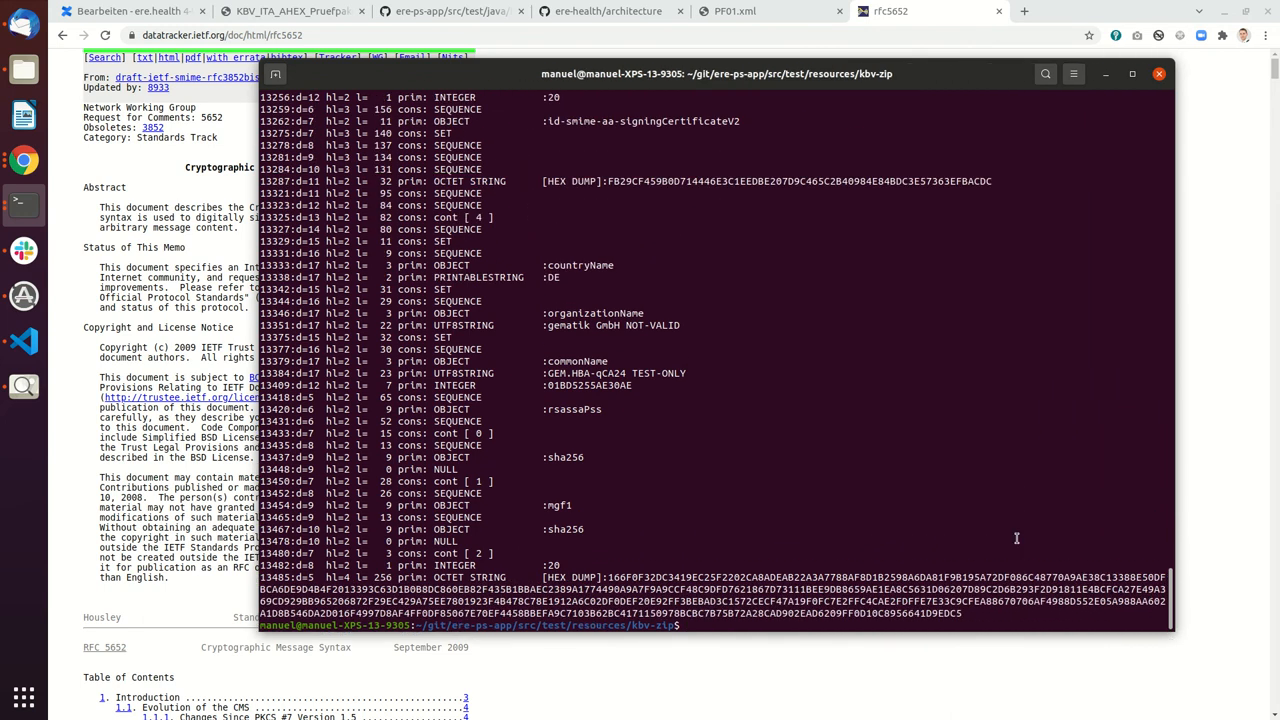
pyautogui.scroll(8, 613, 361)
pyautogui.scroll(5, 610, 355)
pyautogui.scroll(10, 605, 345)
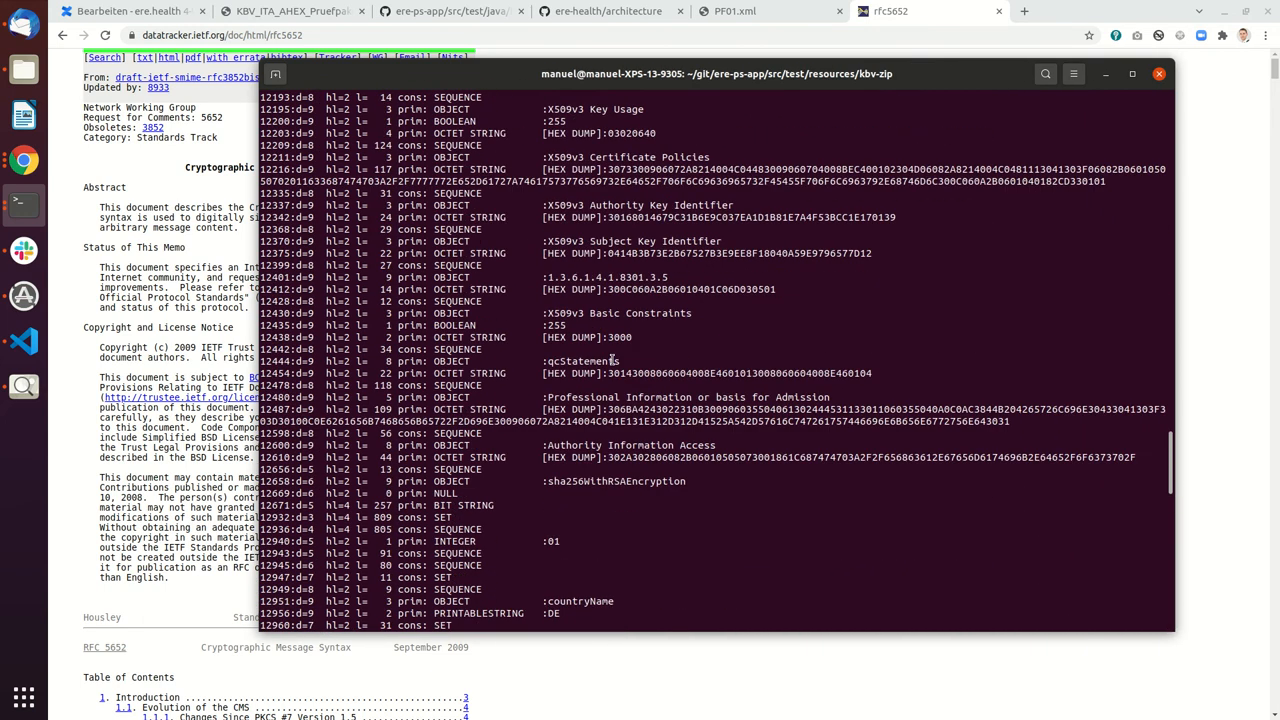
pyautogui.scroll(5, 595, 325)
pyautogui.scroll(5, 589, 318)
pyautogui.scroll(5, 589, 318)
pyautogui.scroll(5, 594, 340)
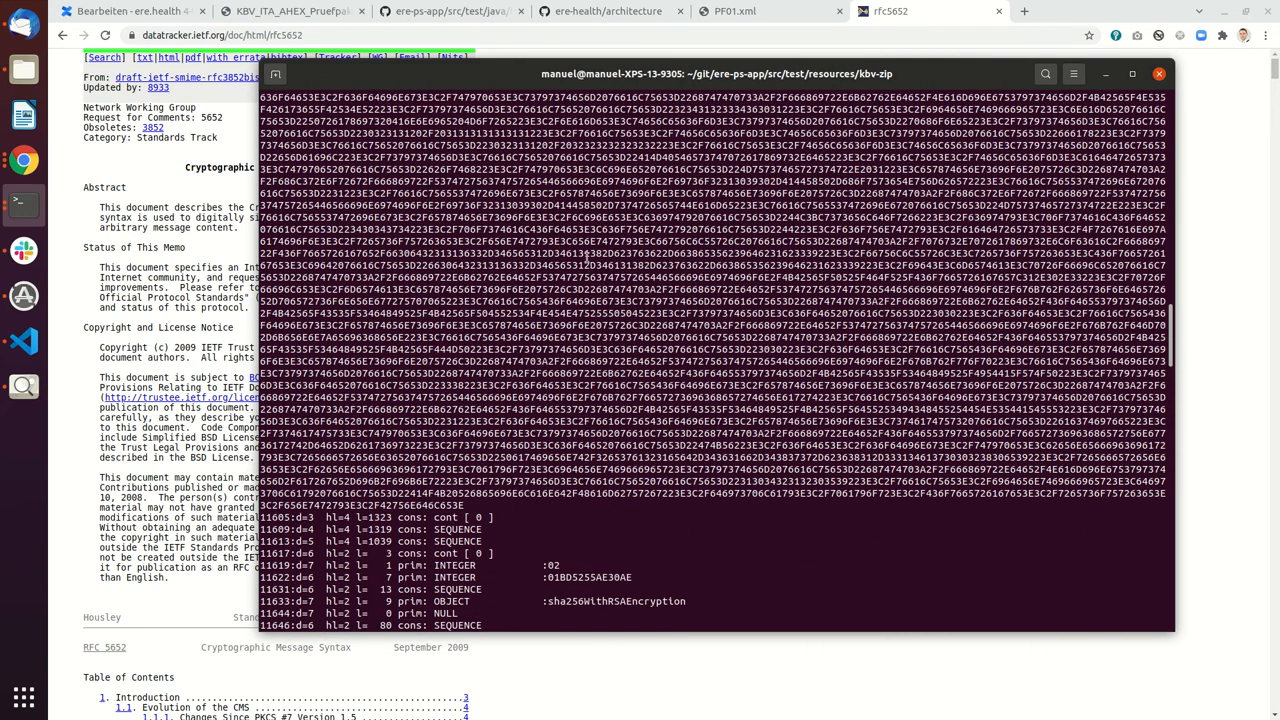
pyautogui.scroll(5, 597, 350)
pyautogui.scroll(5, 605, 330)
pyautogui.scroll(5, 625, 300)
pyautogui.scroll(5, 650, 260)
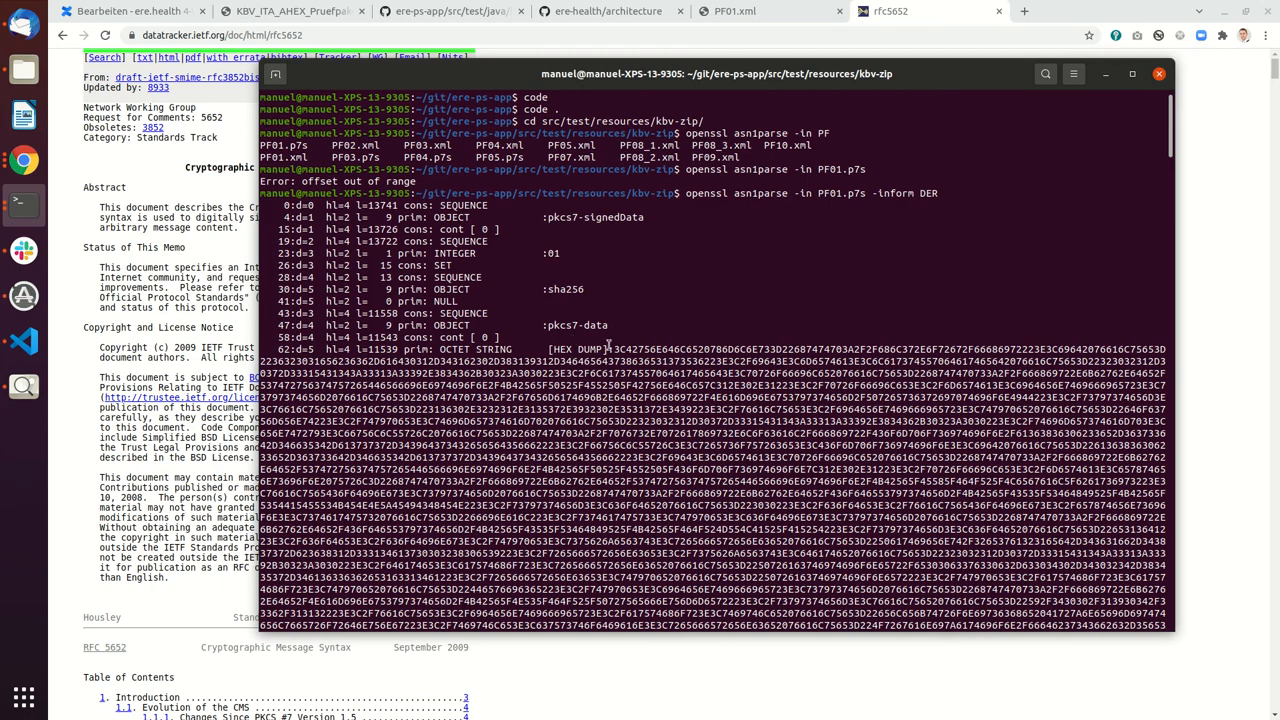
pyautogui.moveTo(617, 352); pyautogui.dragTo(643, 385)
pyautogui.scroll(-10, 645, 385)
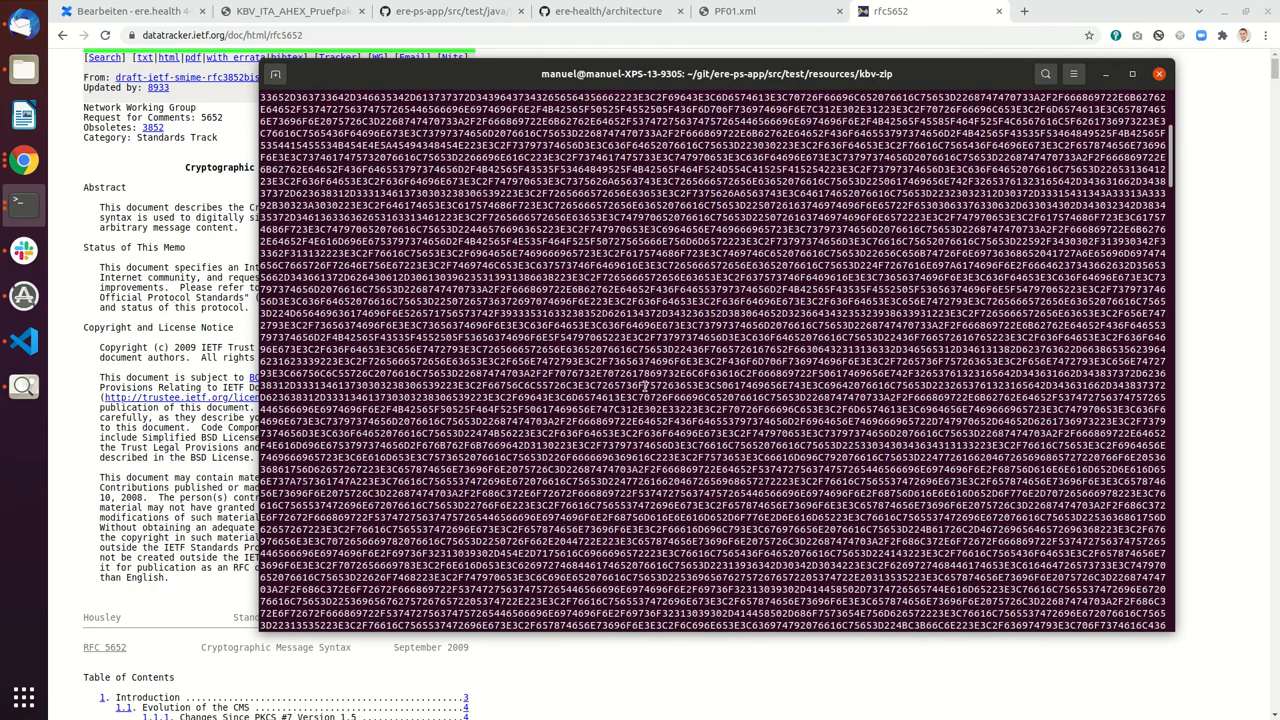
pyautogui.scroll(-3, 645, 385)
pyautogui.scroll(-3, 650, 380)
pyautogui.scroll(-3, 660, 370)
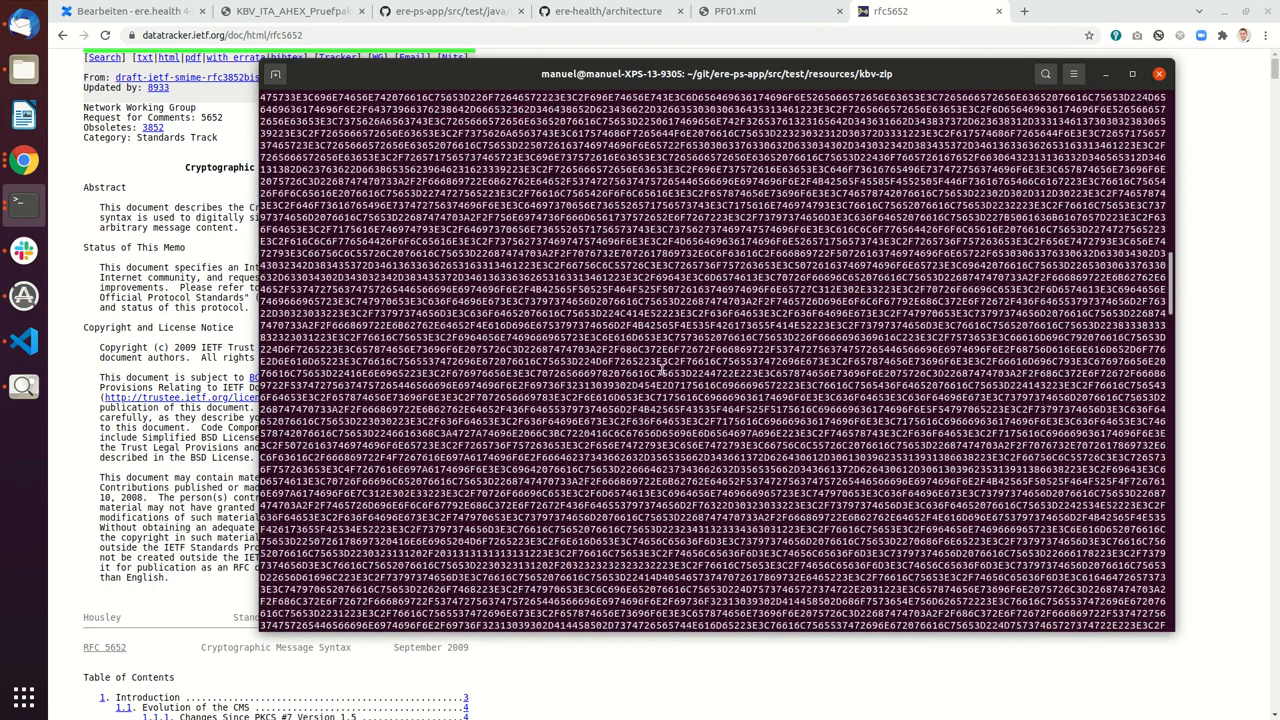
pyautogui.scroll(-3, 700, 400)
pyautogui.scroll(-5, 740, 400)
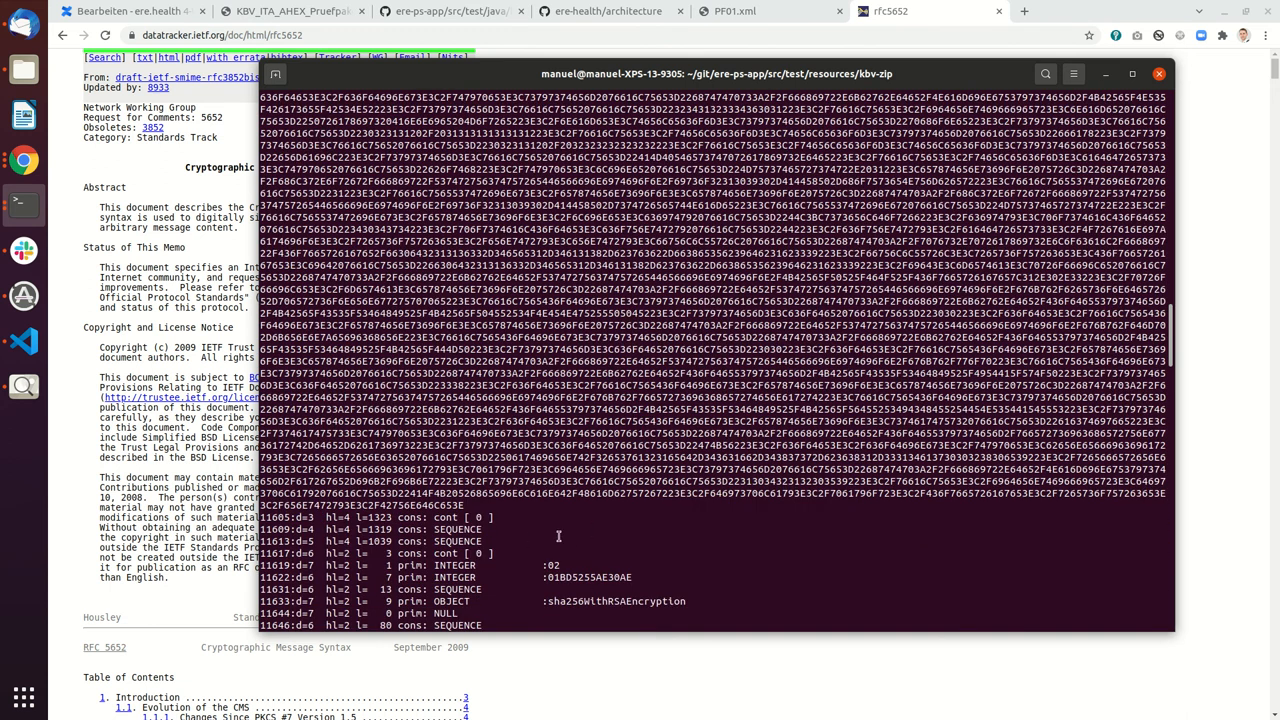
pyautogui.scroll(-5, 558, 537)
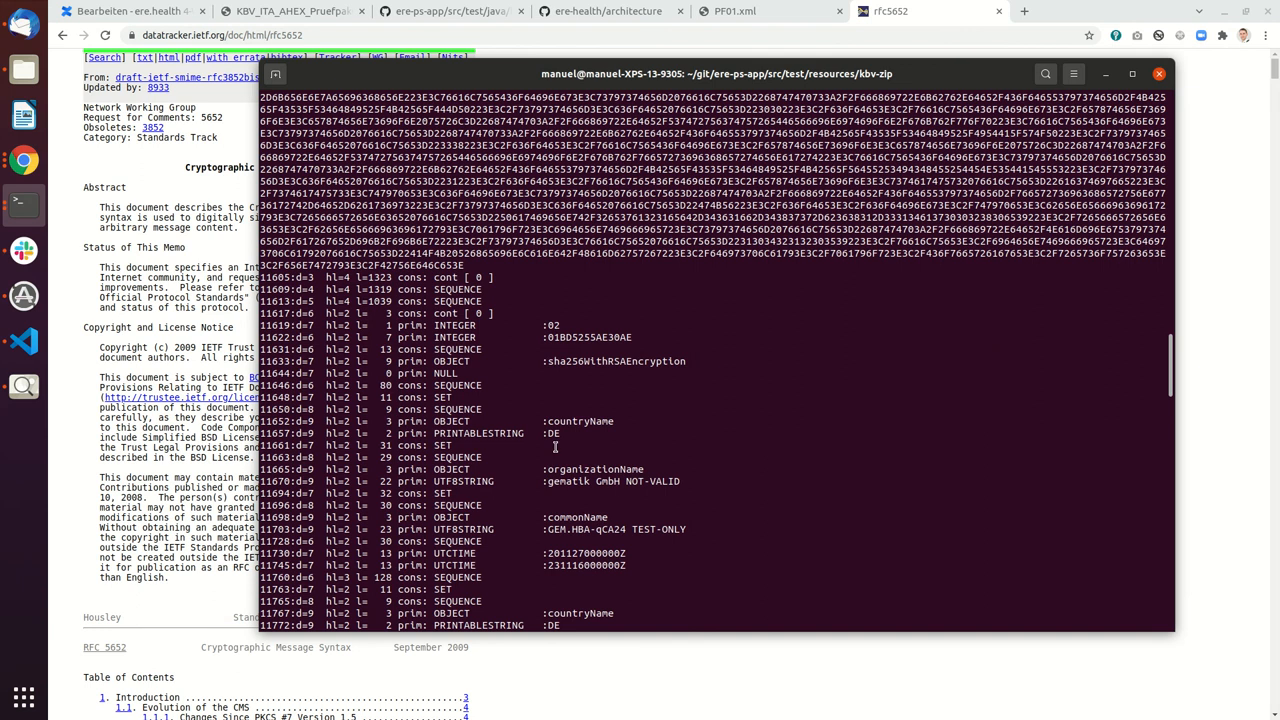
pyautogui.scroll(-3, 555, 447)
pyautogui.scroll(-2, 570, 420)
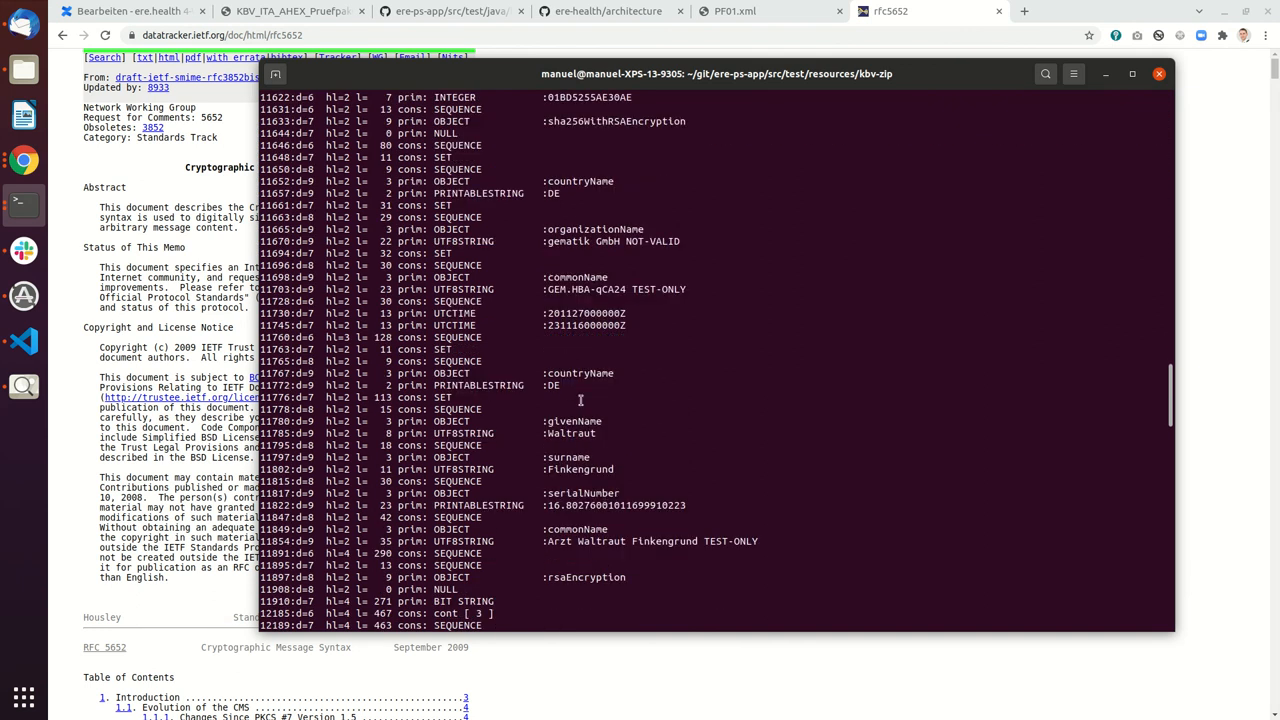
pyautogui.scroll(-5, 580, 400)
pyautogui.scroll(-5, 665, 370)
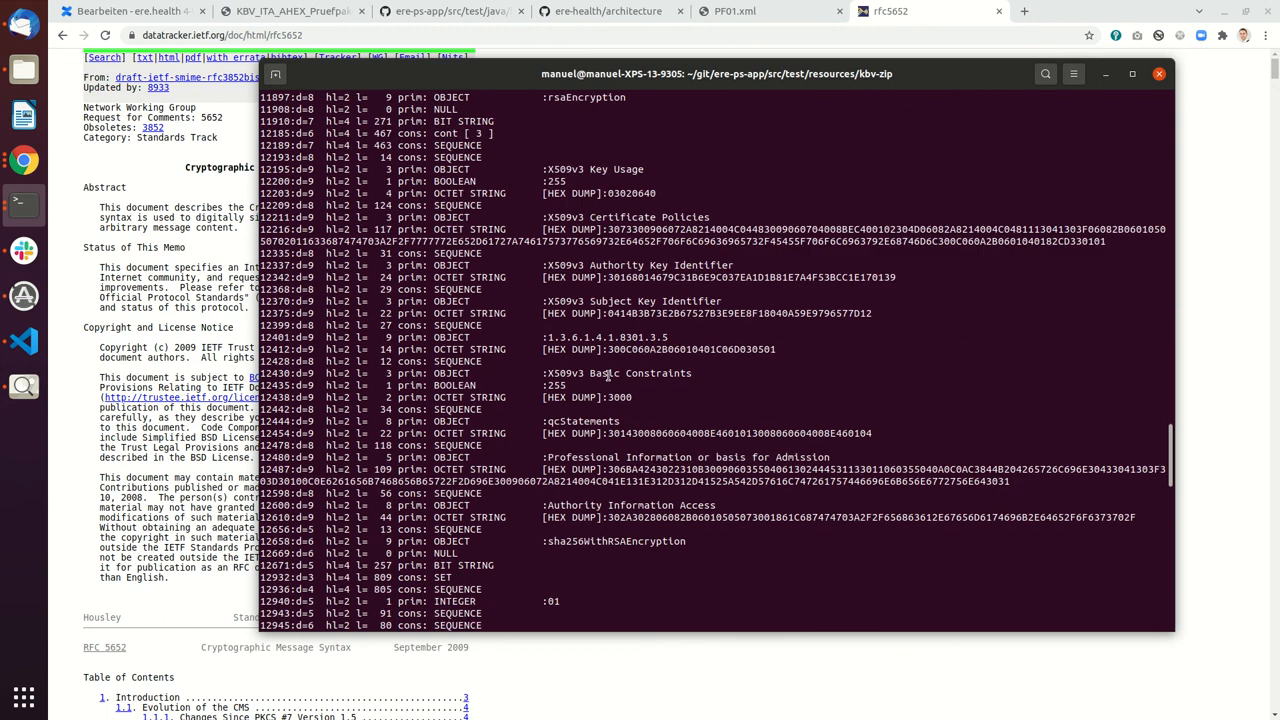
pyautogui.scroll(-5, 667, 368)
pyautogui.scroll(-3, 678, 365)
pyautogui.scroll(-10, 680, 369)
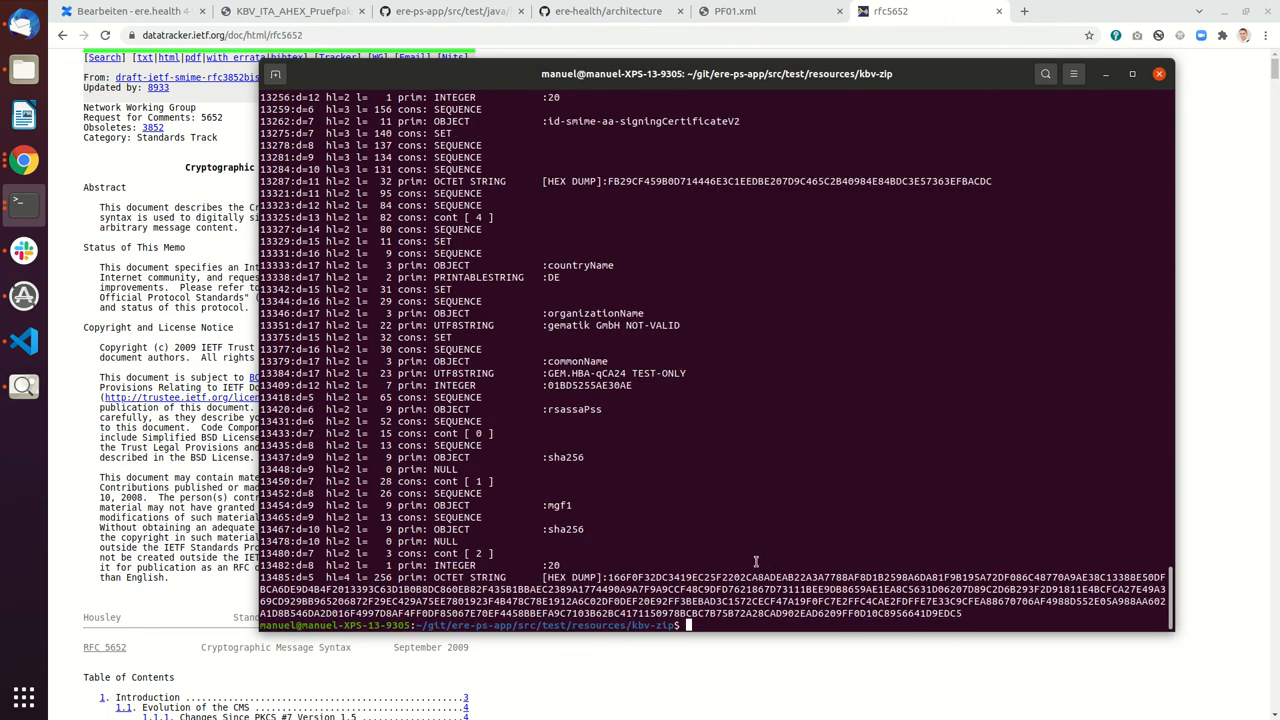
# - Run openssl cms --help, correcting the misspelled flag, to list its options
pyautogui.press('Up')
pyautogui.press('BackSpace')
pyautogui.press('BackSpace')
pyautogui.press('BackSpace')
pyautogui.press('BackSpace')
pyautogui.press('BackSpace')
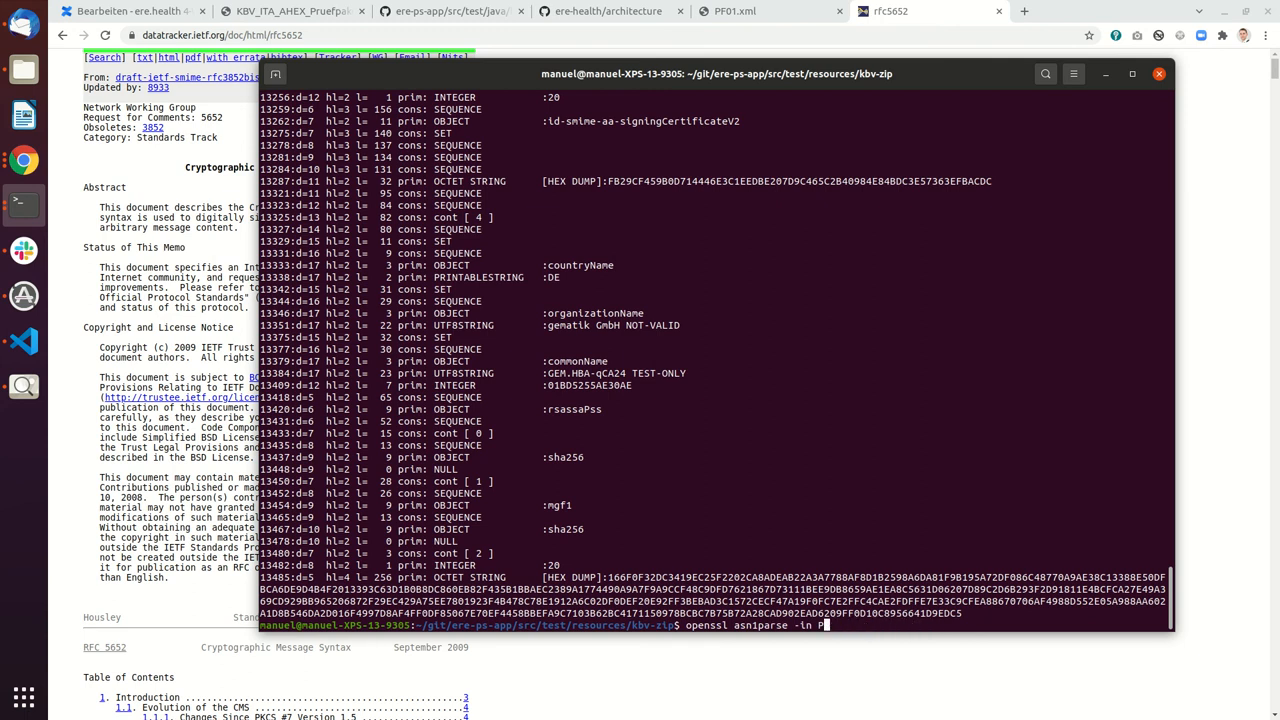
pyautogui.press('BackSpace')
pyautogui.press('BackSpace')
pyautogui.press('BackSpace')
pyautogui.press('BackSpace')
pyautogui.press('BackSpace')
pyautogui.press('BackSpace')
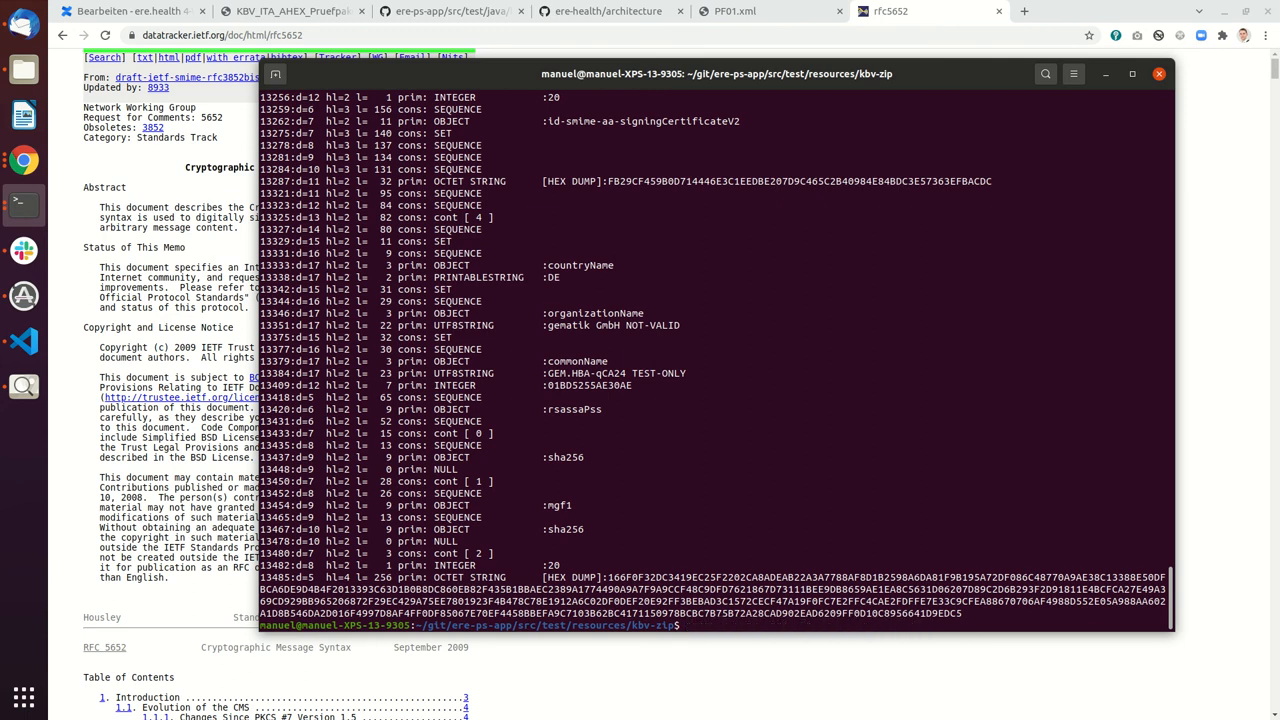
pyautogui.write('man openssl')
pyautogui.hotkey('ctrl', 'Left')
pyautogui.hotkey('ctrl', 'Left')
pyautogui.press('Delete')
pyautogui.press('Delete')
pyautogui.press('Delete')
pyautogui.press('Delete')
pyautogui.press('End')
pyautogui.write('cms --gel')
pyautogui.write('p')
pyautogui.press('Return')
pyautogui.press('Up')
pyautogui.press('Left')
pyautogui.press('Left')
pyautogui.press('Left')
pyautogui.press('BackSpace')
pyautogui.write('h')
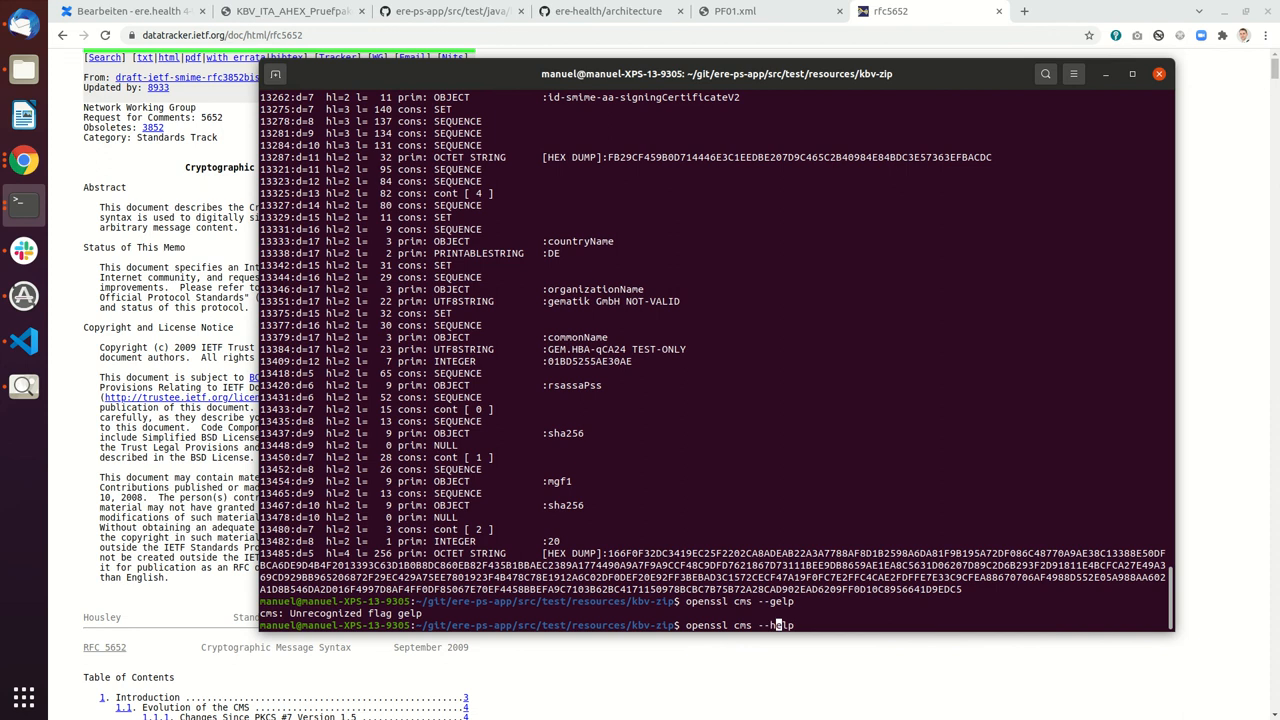
pyautogui.press('Return')
pyautogui.scroll(5, 516, 466)
pyautogui.scroll(5, 494, 450)
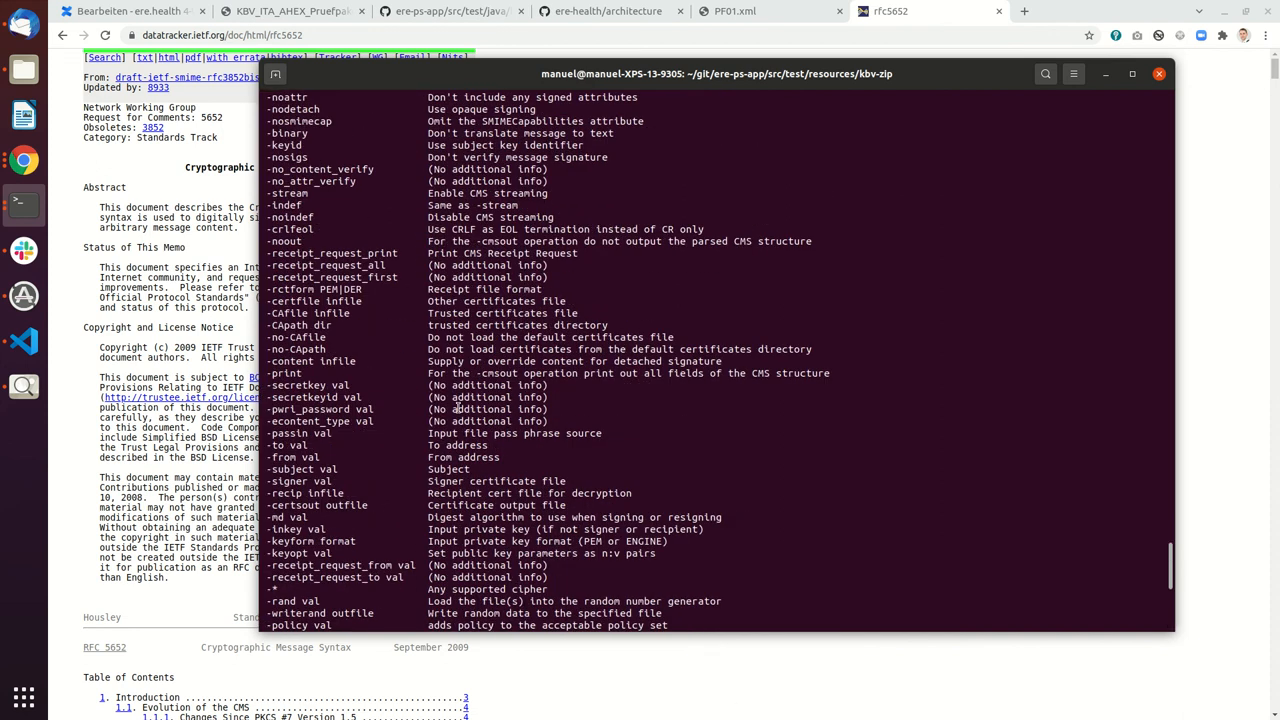
pyautogui.scroll(5, 459, 413)
pyautogui.scroll(3, 465, 418)
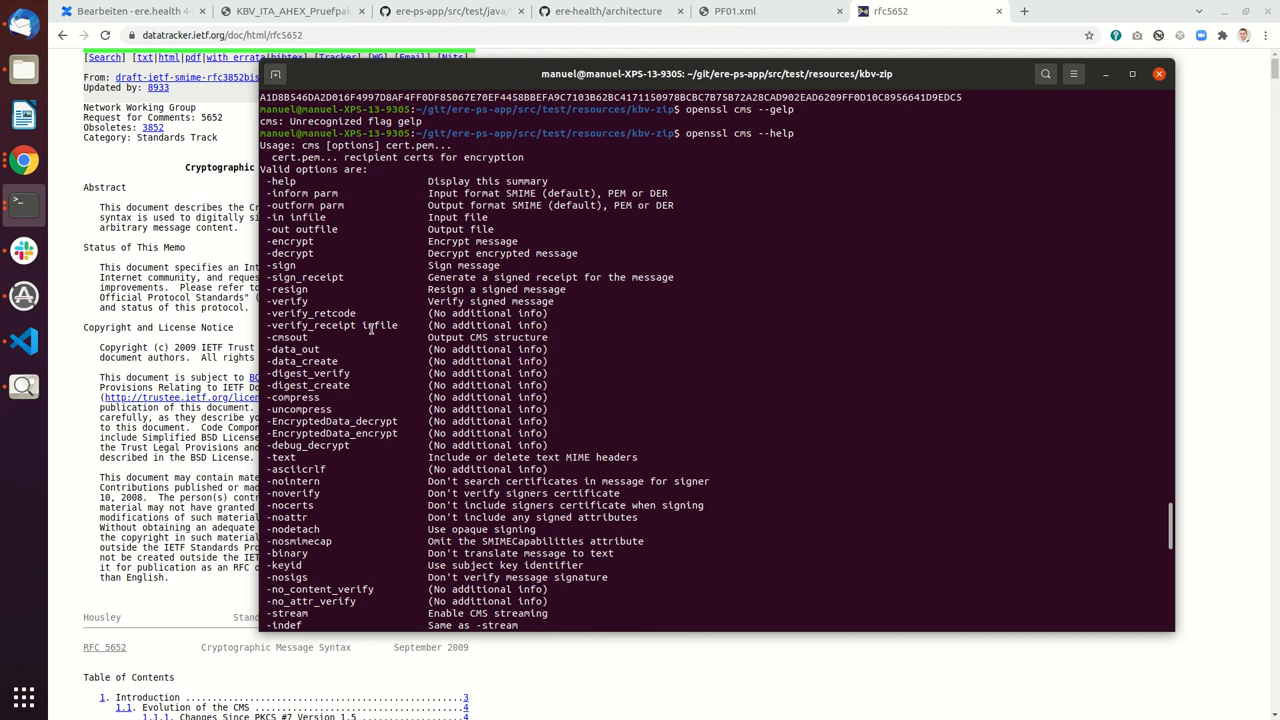
pyautogui.scroll(-15, 407, 342)
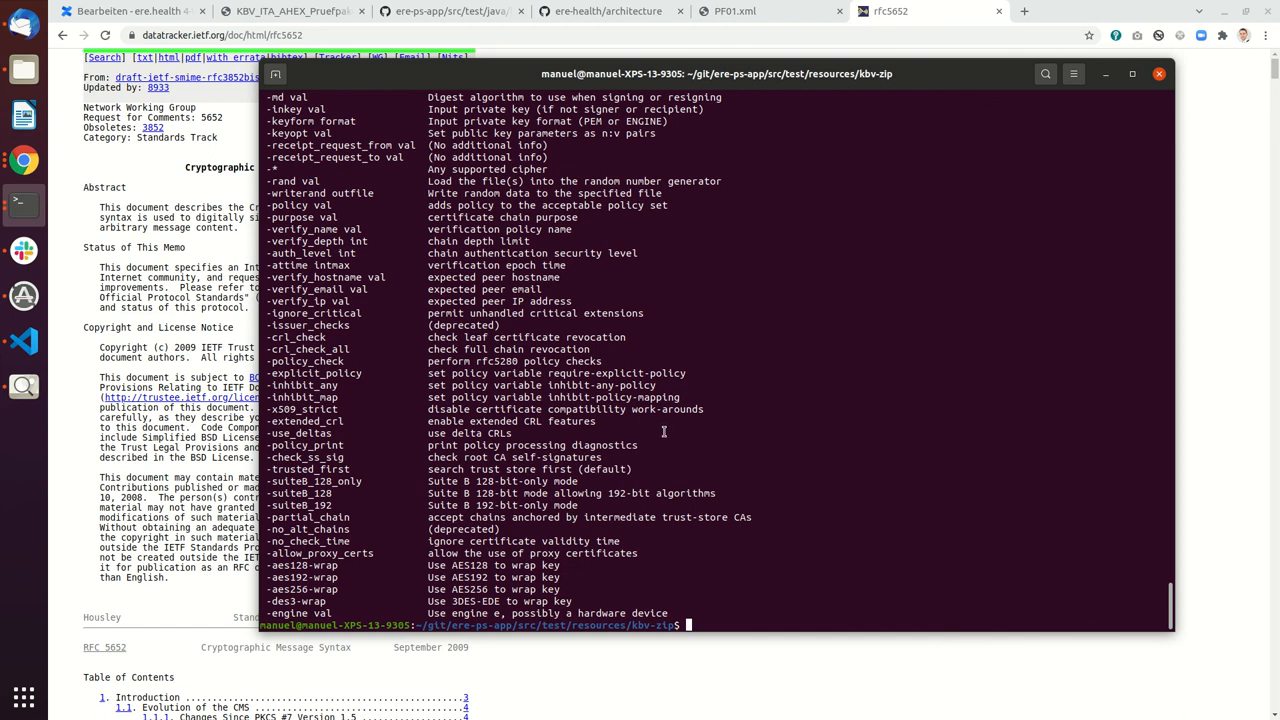
# - Bring Chrome forward and review the PF01 and PF02 test cases in the KBV PDF
pyautogui.click(178, 499)
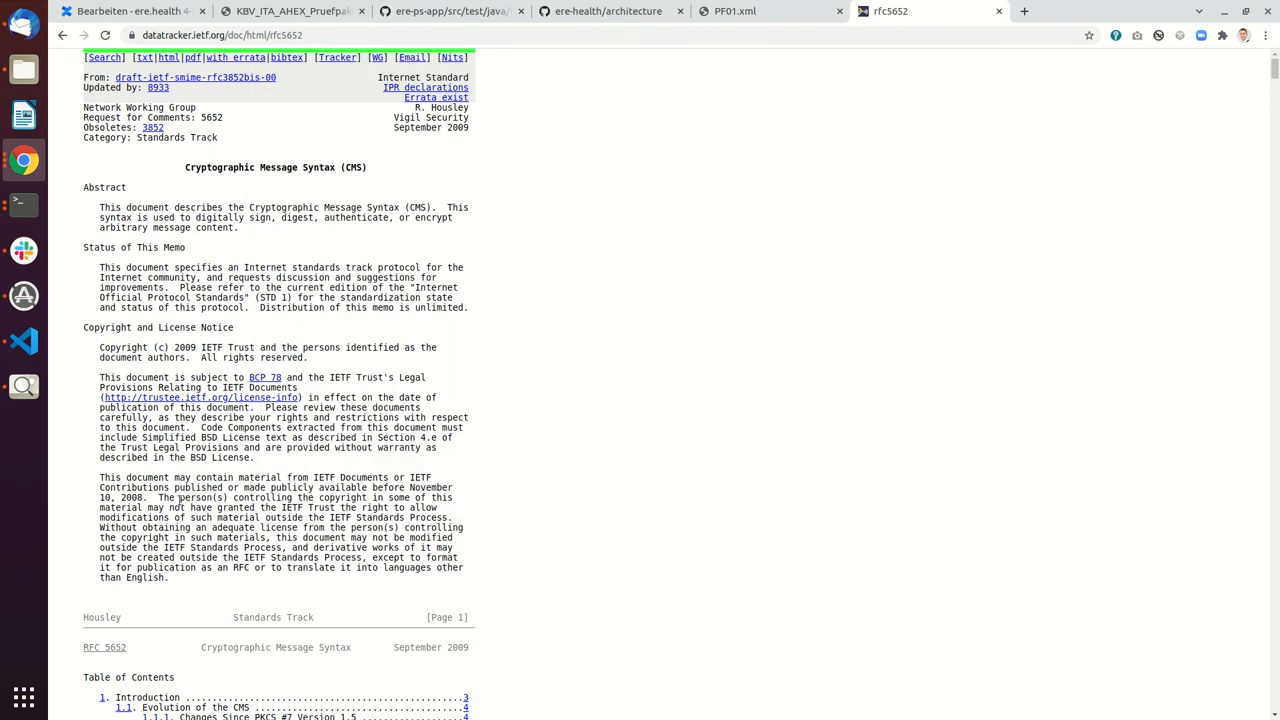
pyautogui.click(305, 14)
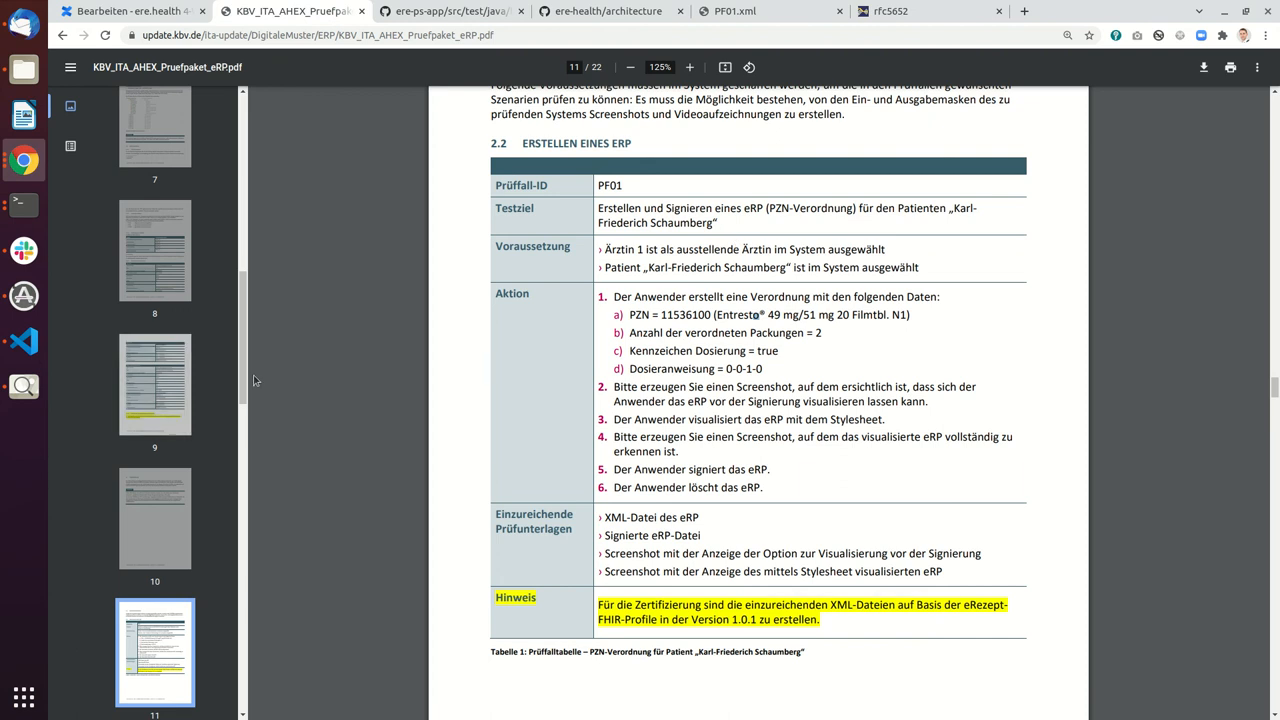
pyautogui.scroll(-1, 750, 370)
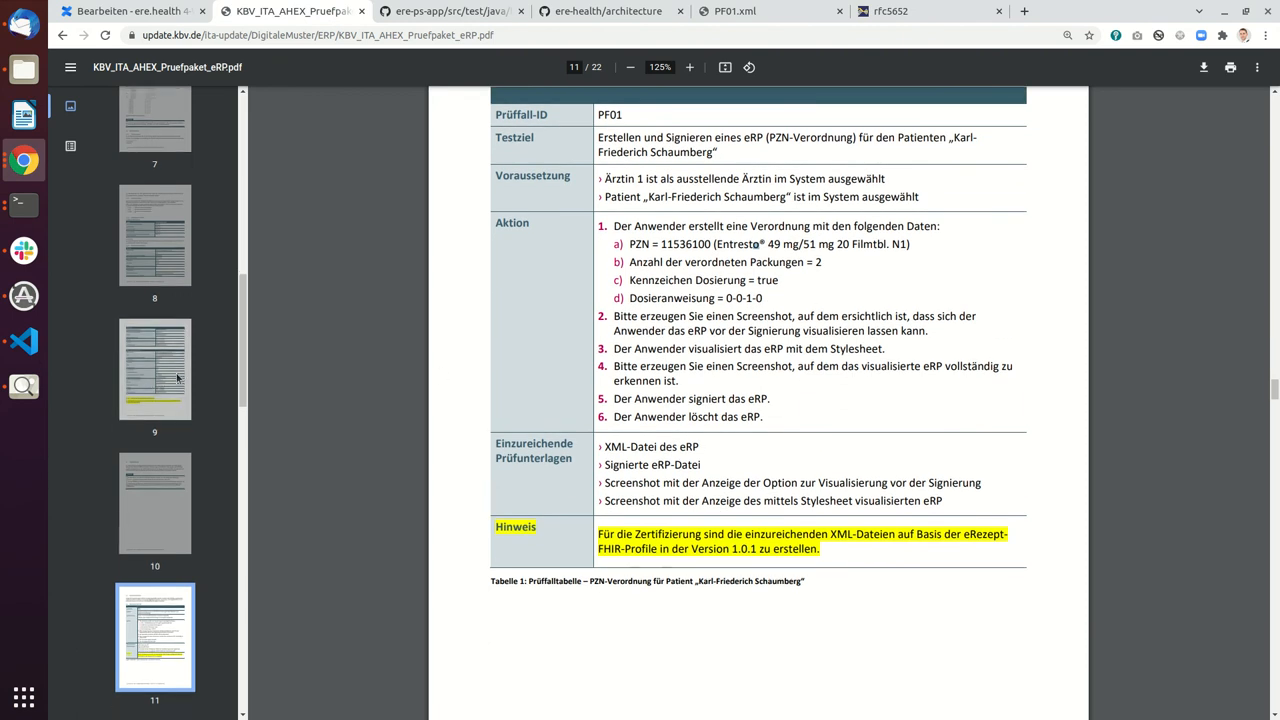
pyautogui.scroll(-3, 174, 371)
pyautogui.scroll(1, 661, 380)
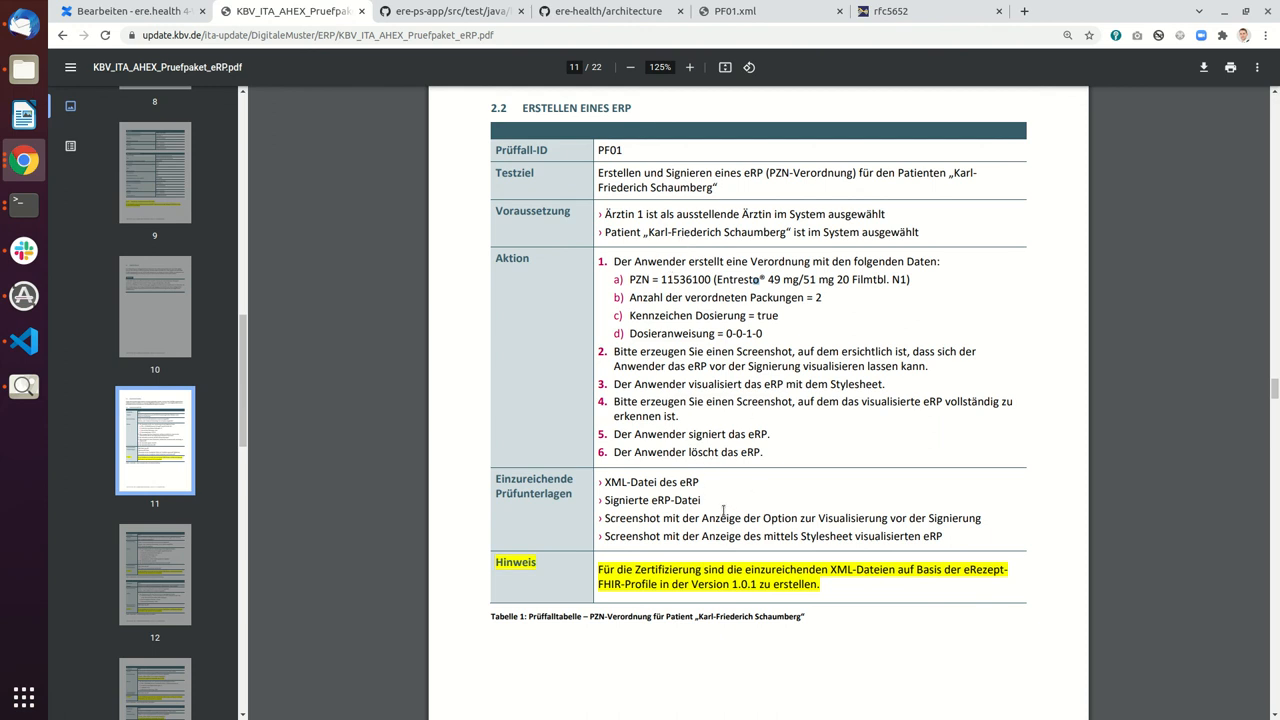
pyautogui.scroll(-3, 721, 511)
pyautogui.scroll(-2, 718, 470)
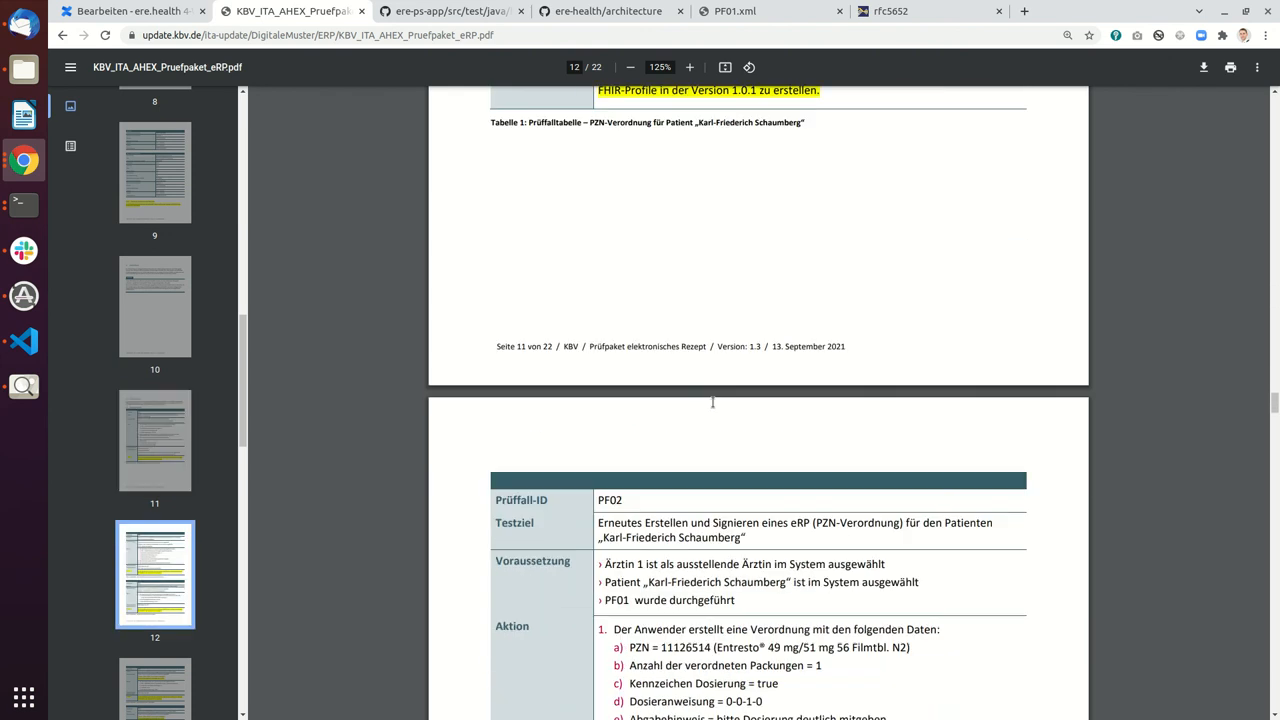
pyautogui.scroll(-3, 714, 410)
pyautogui.scroll(-1, 711, 368)
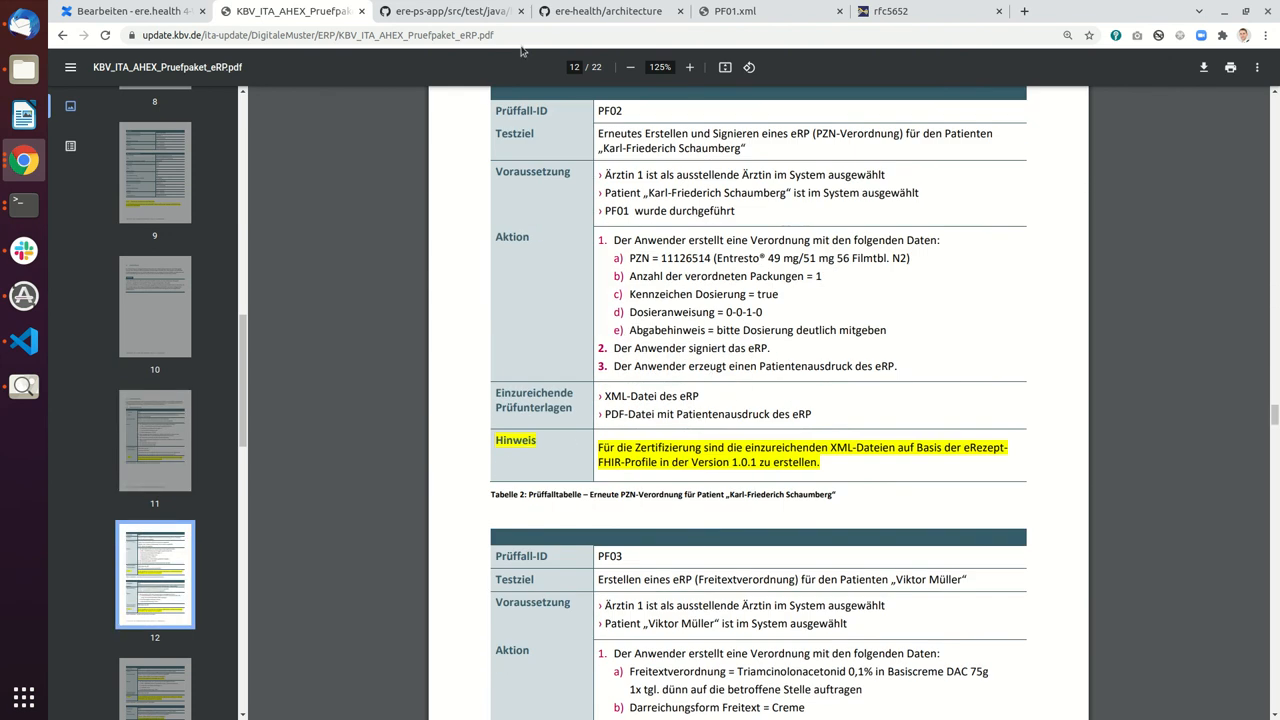
# - Locate PF01.p7s via the file finder and show the kbv-zip folder listing PF01–PF10 files
pyautogui.click(486, 24)
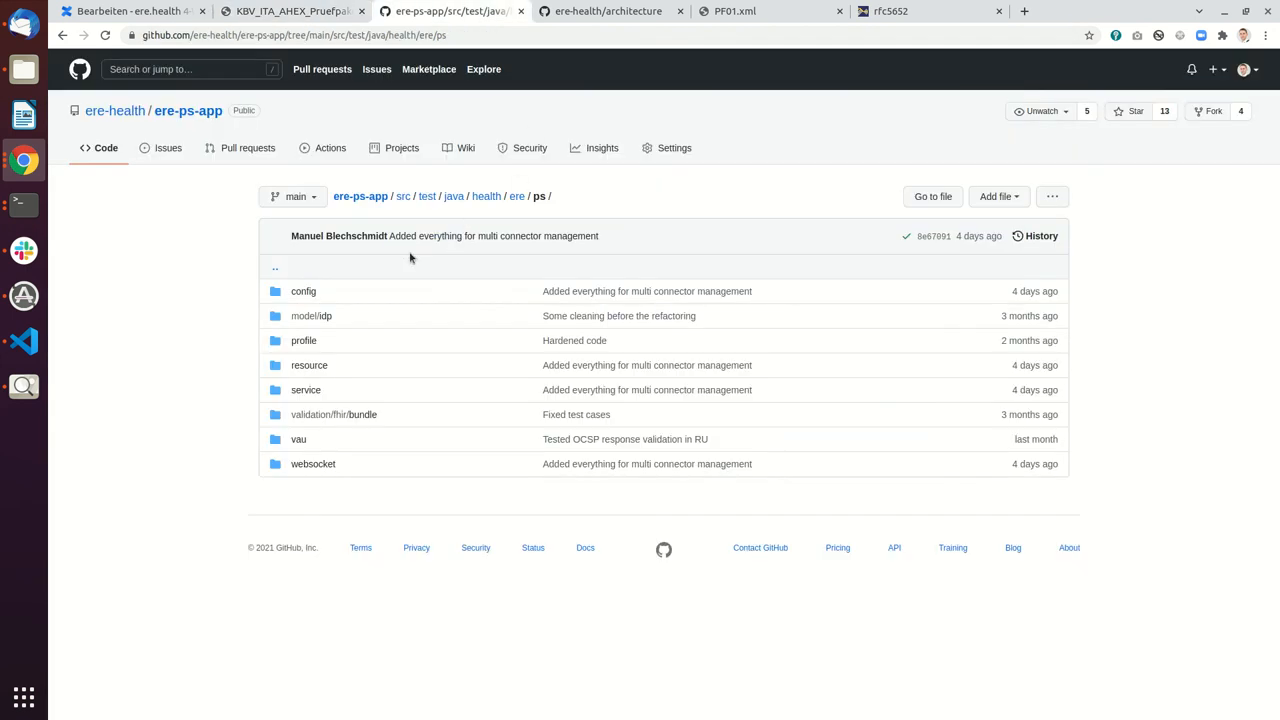
pyautogui.click(929, 199)
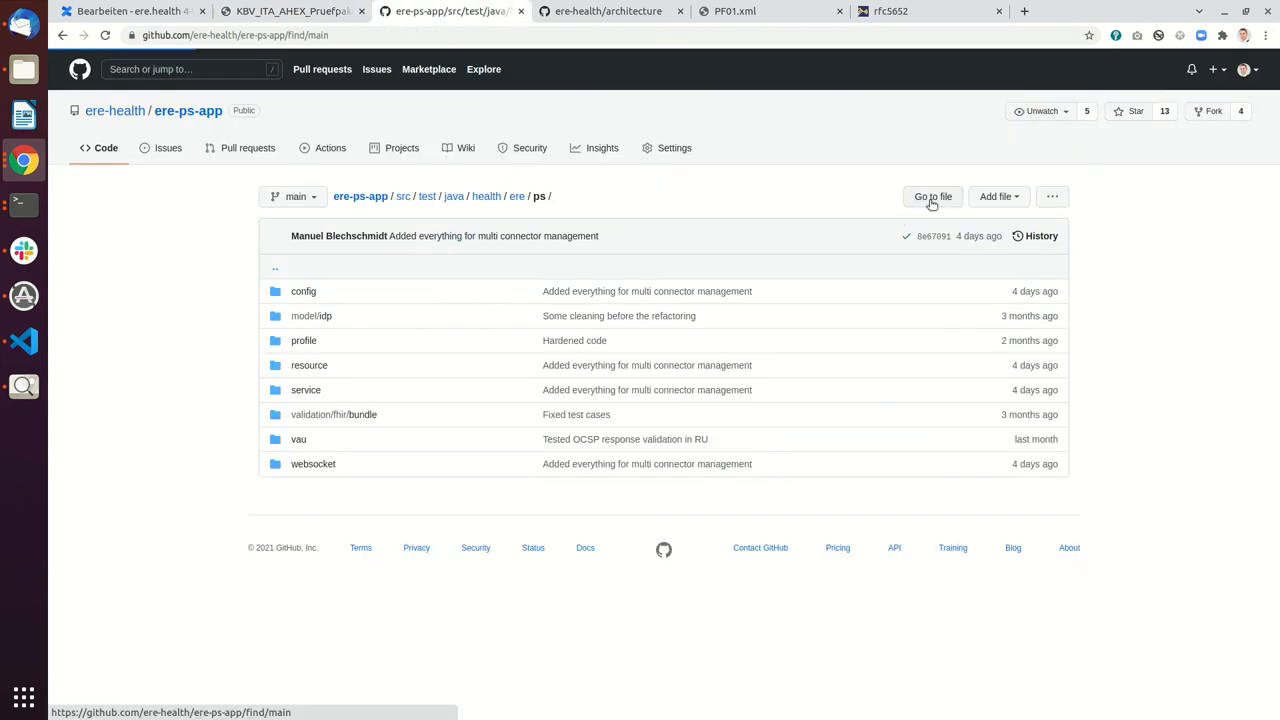
pyautogui.write('kb')
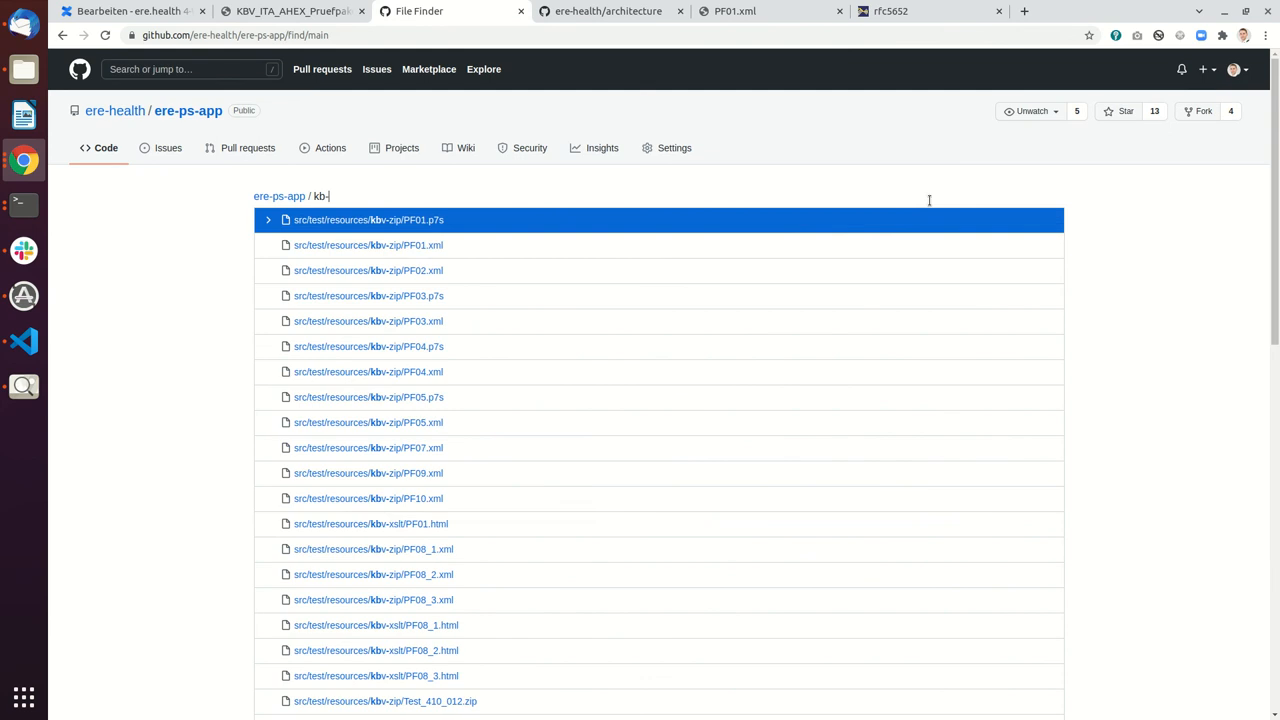
pyautogui.write('v-zip')
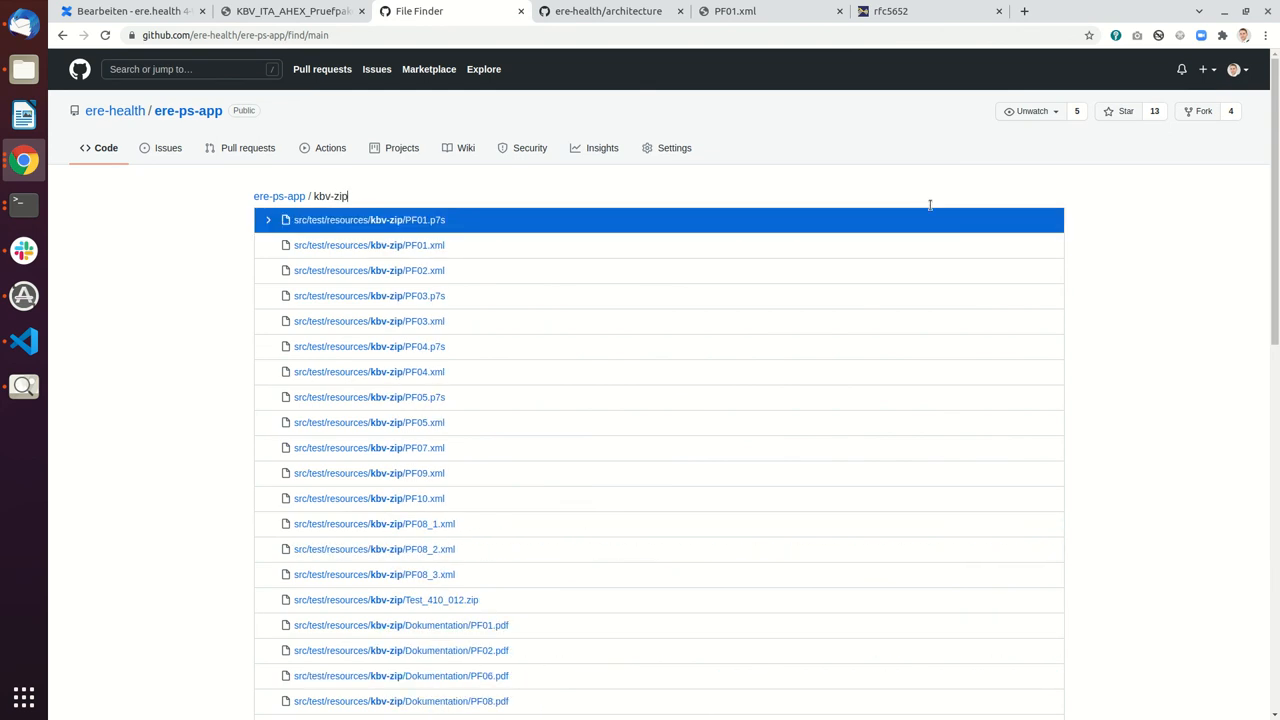
pyautogui.click(343, 220)
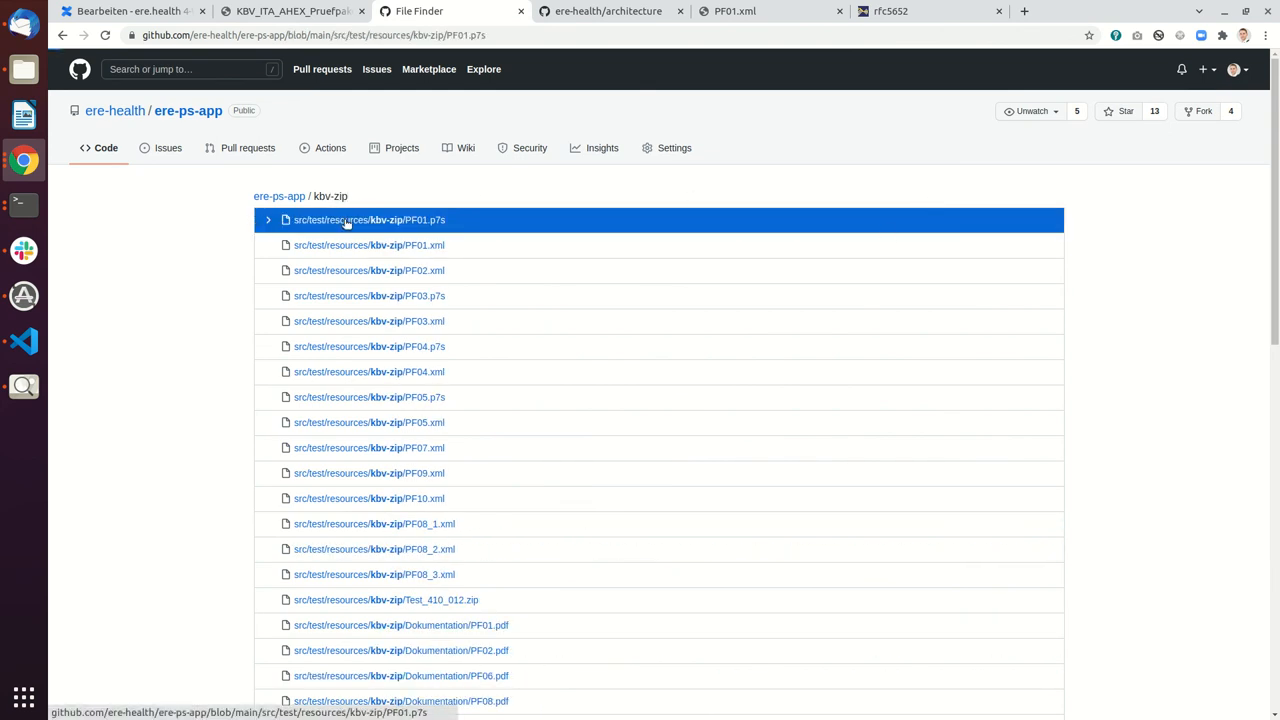
pyautogui.click(510, 198)
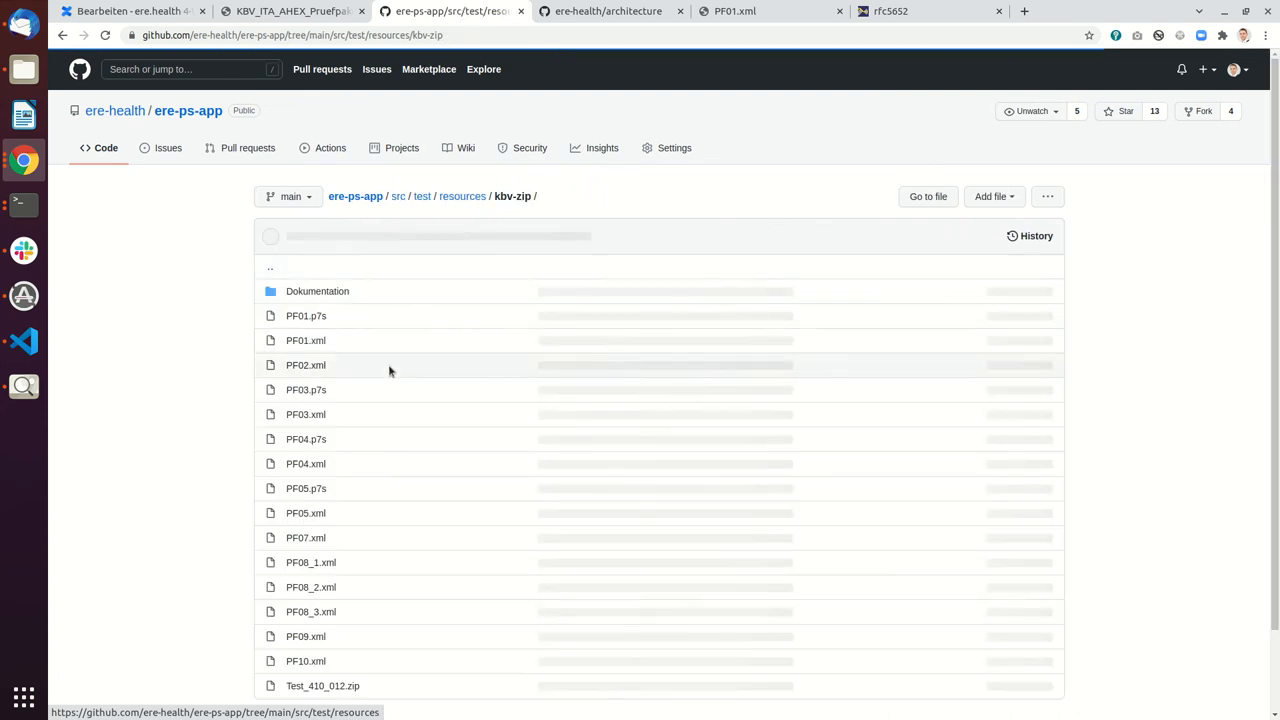
pyautogui.scroll(-2, 378, 568)
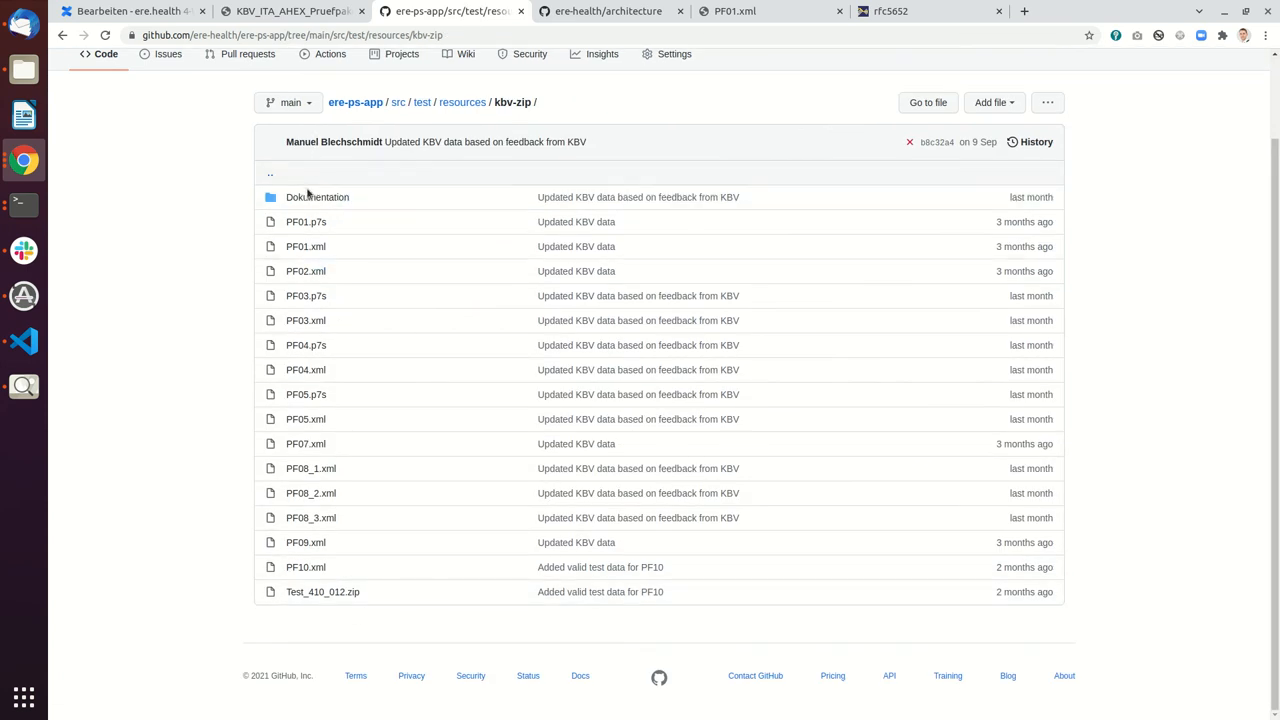